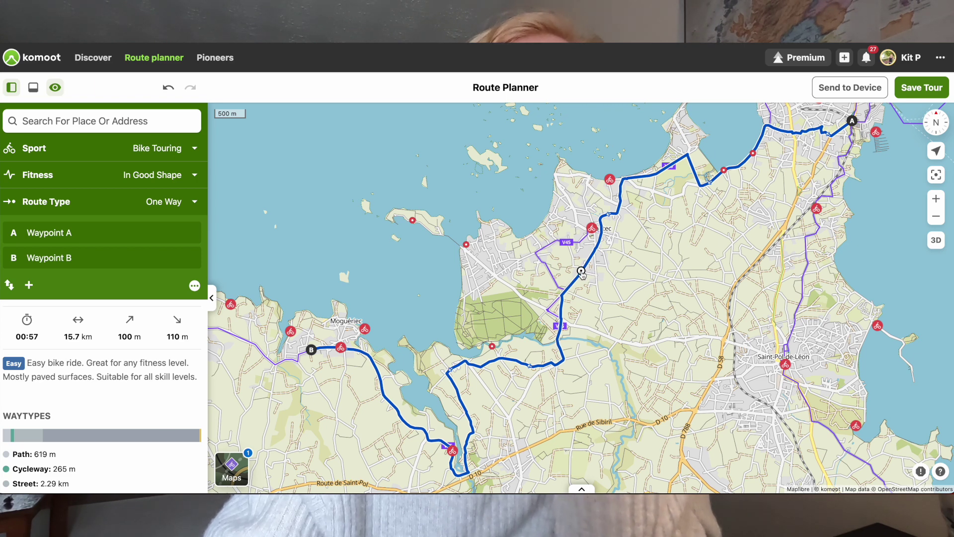
# Step: Reroute the section southwest of Santec onto the V45 cycle route by adding two intermediate waypoints
pyautogui.moveTo(552, 255); pyautogui.dragTo(541, 249)
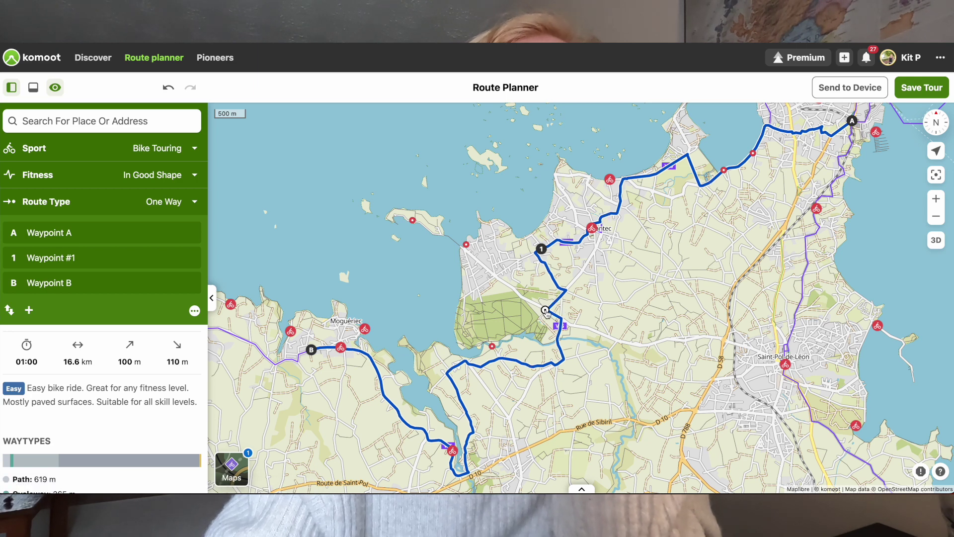
pyautogui.click(547, 312)
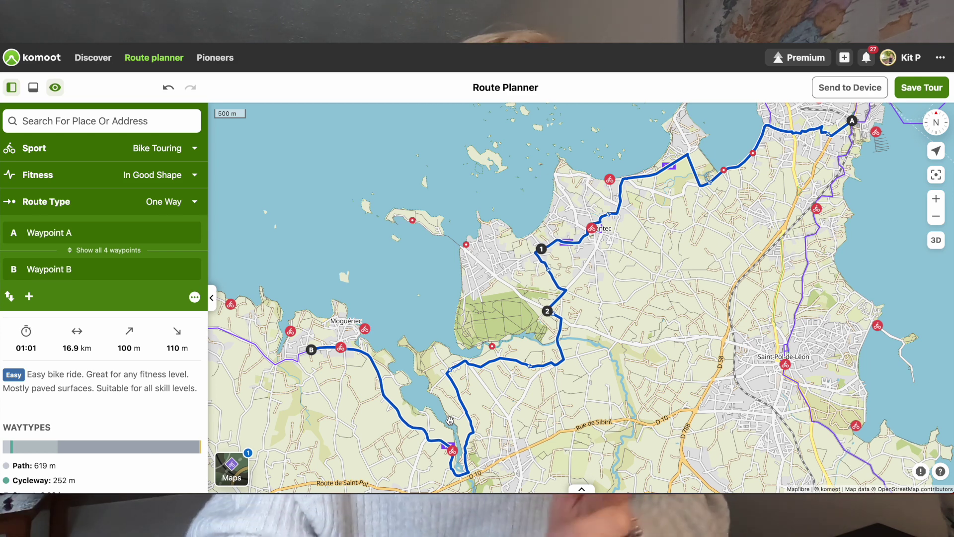
# Step: View the Église Saint-Adrien Santec highlight and close its details without adding it to the route
pyautogui.click(594, 230)
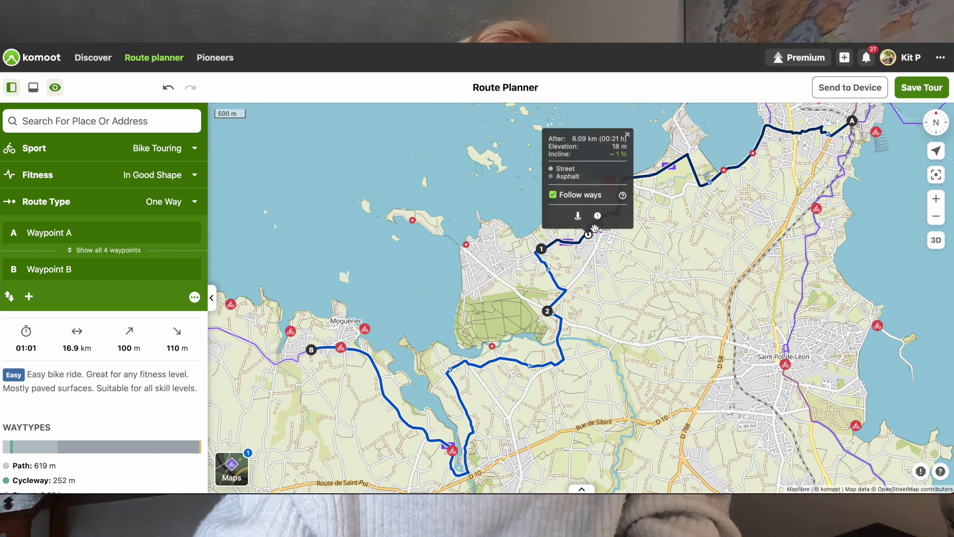
pyautogui.click(630, 130)
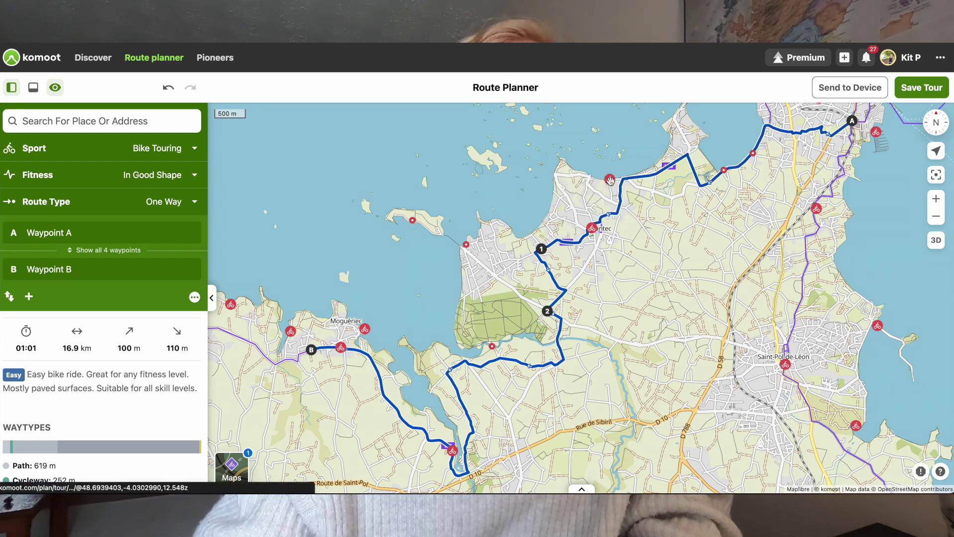
pyautogui.click(593, 229)
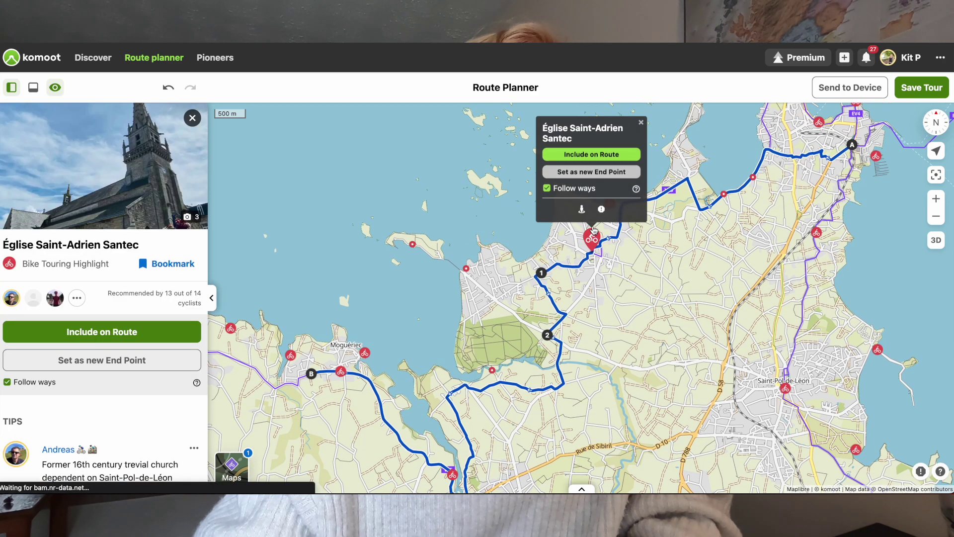
pyautogui.click(641, 123)
# Step: Extend the route west along the coast by setting a new end point on the V45 between Kerscouarnec and Menfig
pyautogui.moveTo(382, 308); pyautogui.dragTo(587, 211)
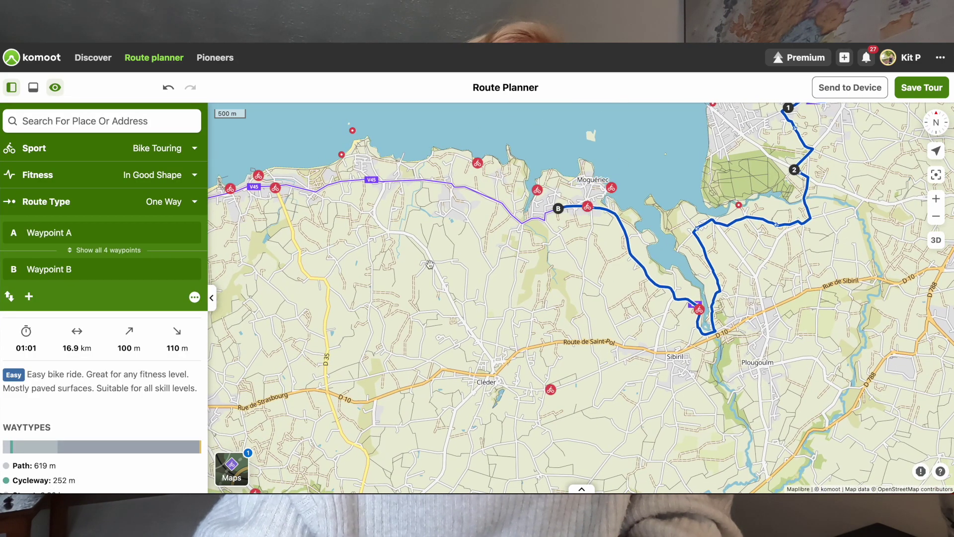
pyautogui.scroll(-2, 346, 277)
pyautogui.moveTo(383, 275); pyautogui.dragTo(523, 266)
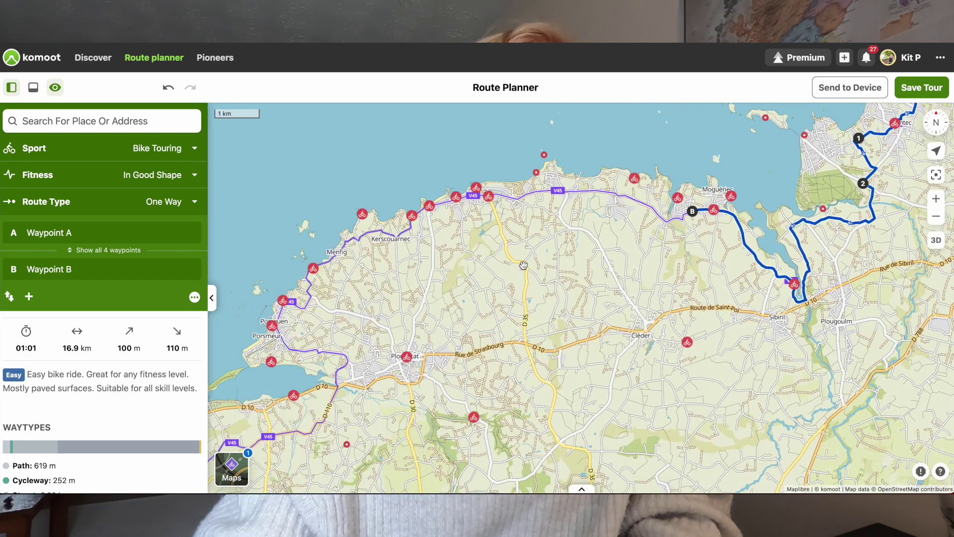
pyautogui.click(361, 239)
pyautogui.click(361, 184)
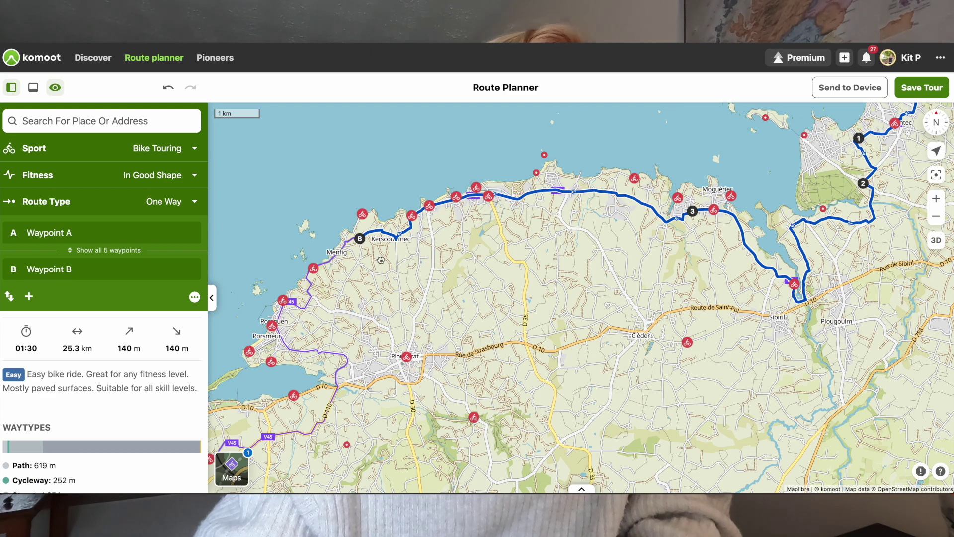
# Step: Set a new end point on the V45 southwest of Plouescat, where it meets the D 10 and D 110
pyautogui.moveTo(367, 365); pyautogui.dragTo(504, 220)
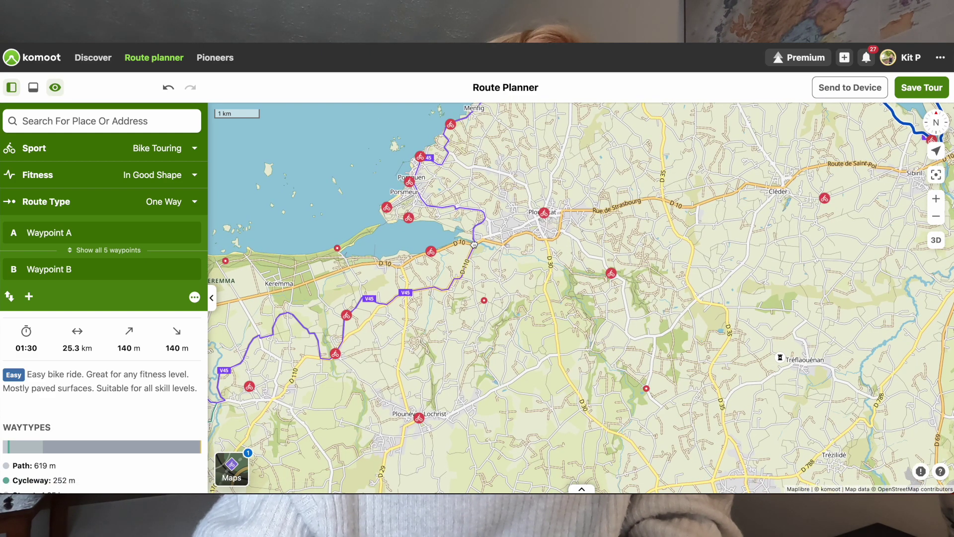
pyautogui.click(473, 244)
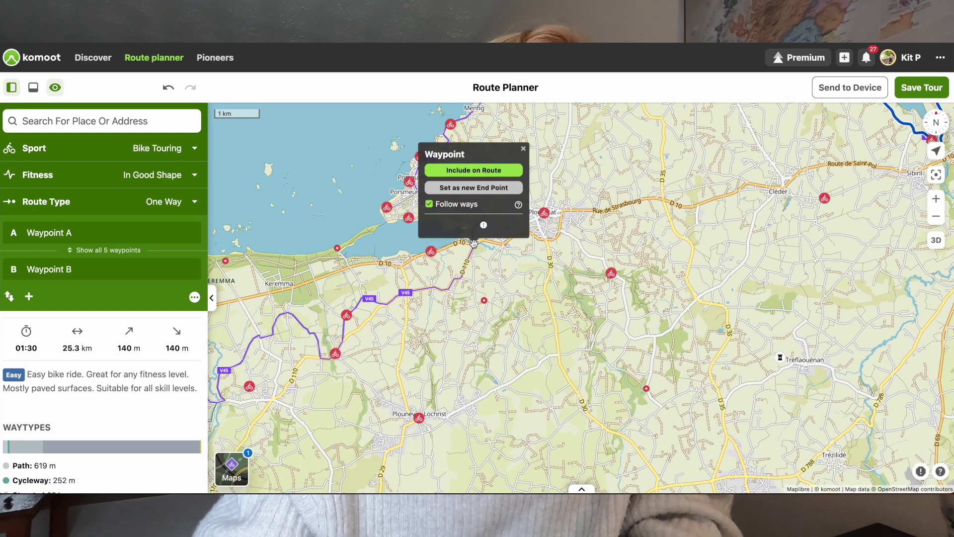
pyautogui.click(467, 192)
# Step: Reroute the inland section north of end point B onto the coastal V45 through a waypoint just north of Porsmeur
pyautogui.scroll(-2, 469, 185)
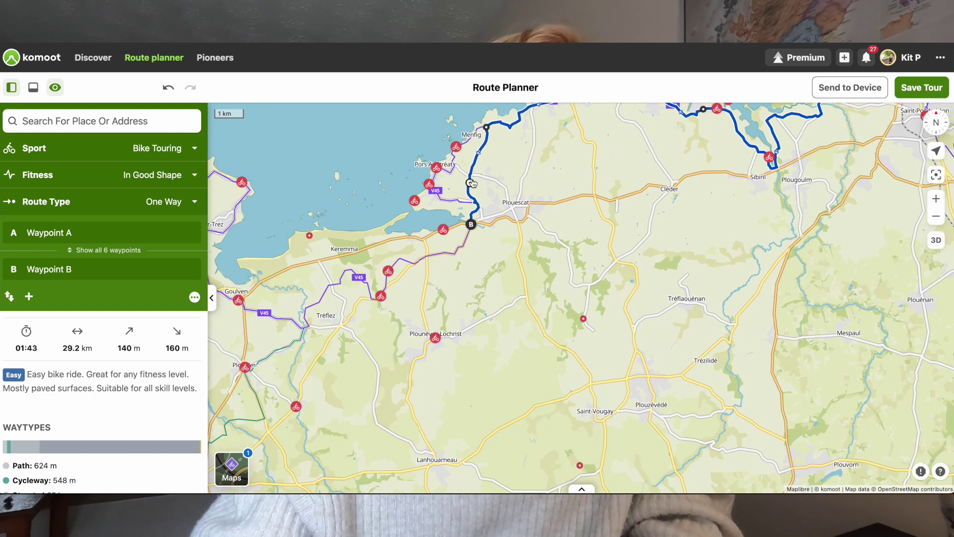
pyautogui.scroll(3, 471, 182)
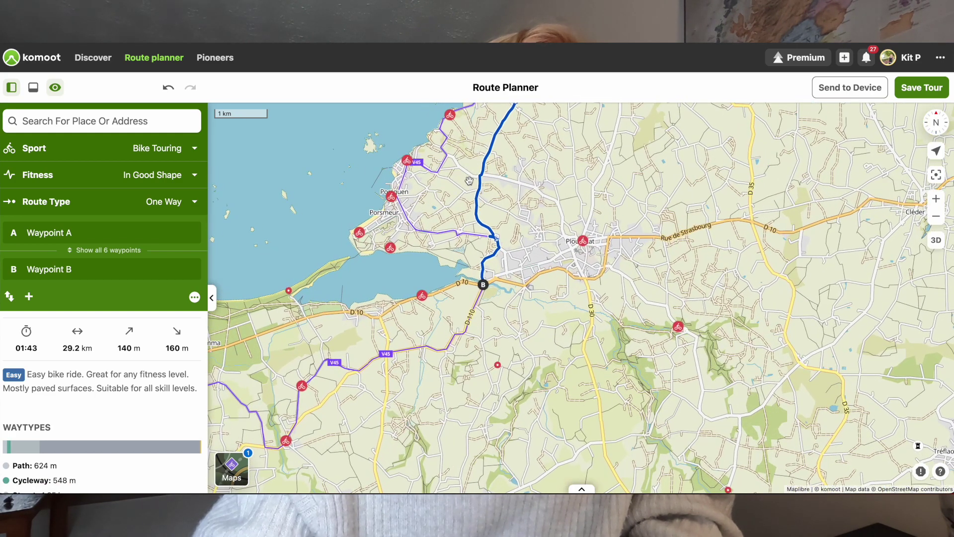
pyautogui.moveTo(401, 183); pyautogui.dragTo(401, 183)
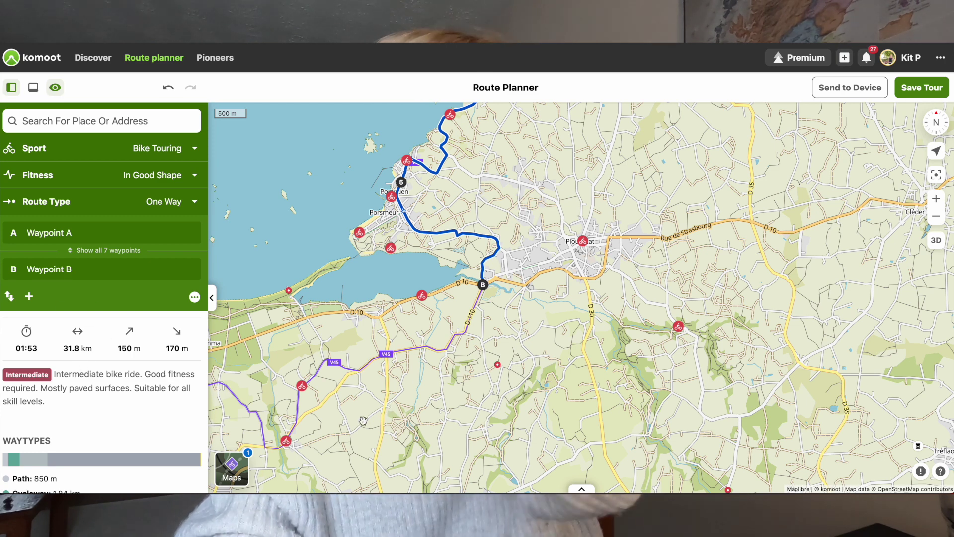
# Step: Set a new end point on the V45 at Goulven and reroute the section by Tréflez onto the V45 loop north of it
pyautogui.moveTo(363, 420); pyautogui.dragTo(578, 260)
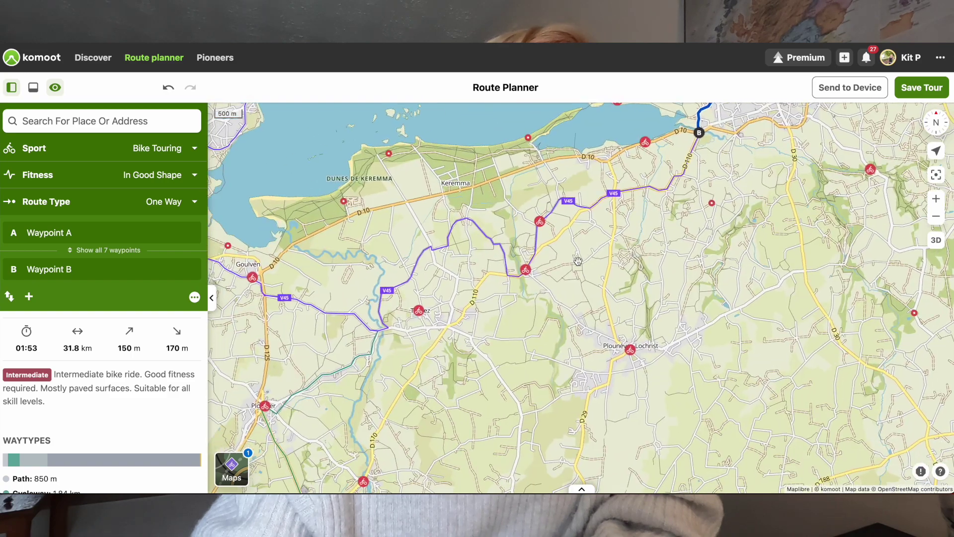
pyautogui.moveTo(262, 313); pyautogui.dragTo(444, 314)
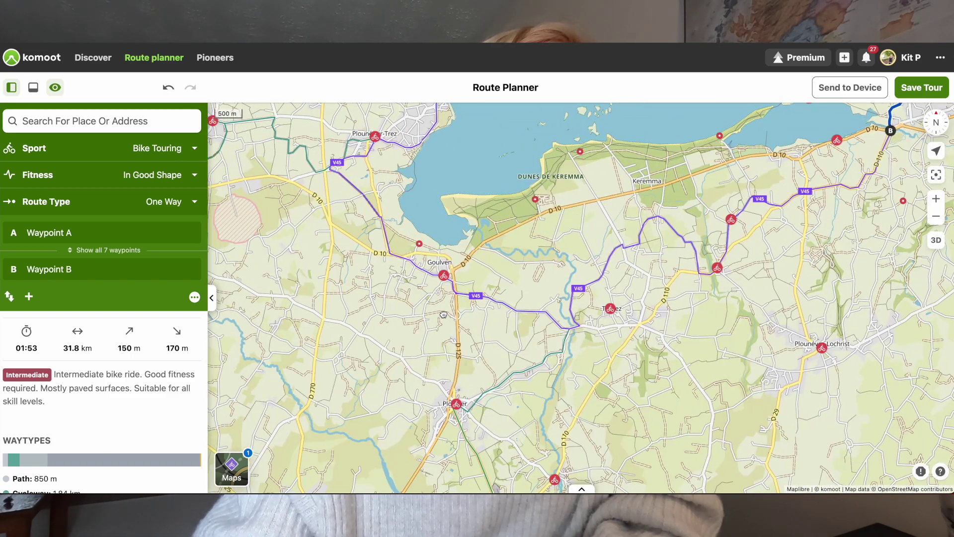
pyautogui.click(425, 272)
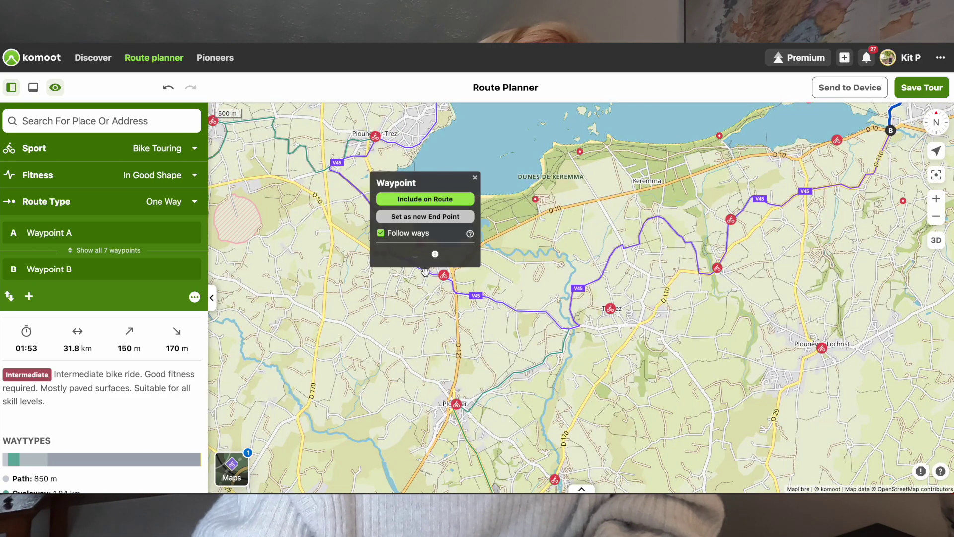
pyautogui.click(428, 216)
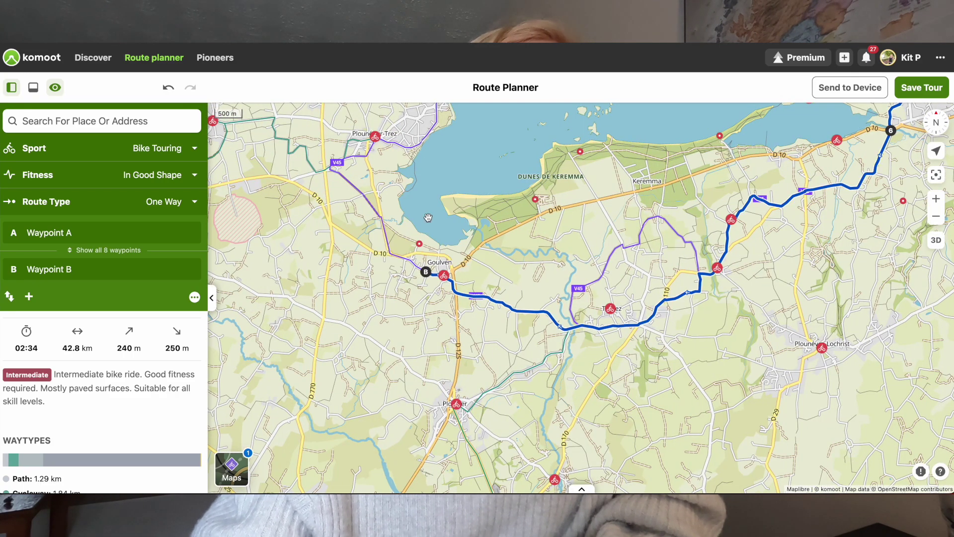
pyautogui.click(655, 314)
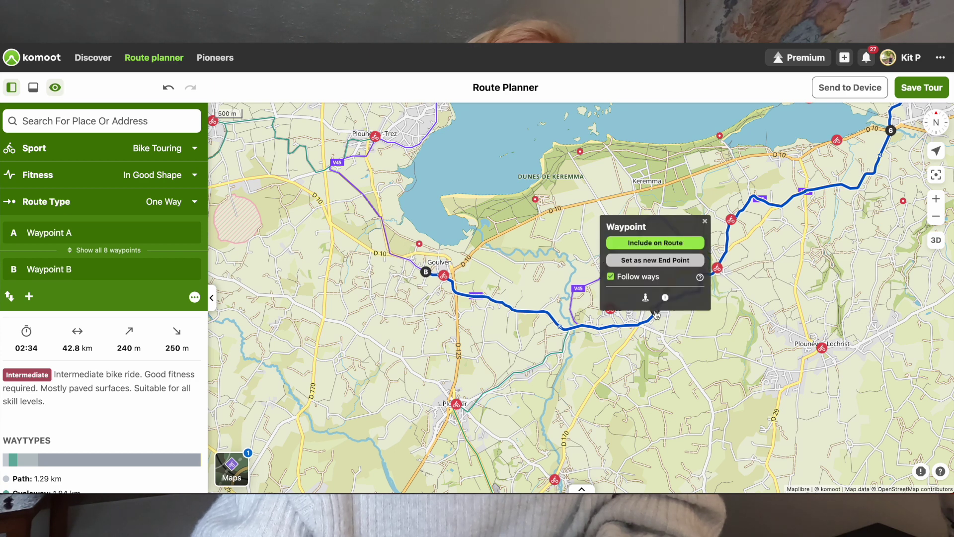
pyautogui.moveTo(649, 316); pyautogui.dragTo(591, 289)
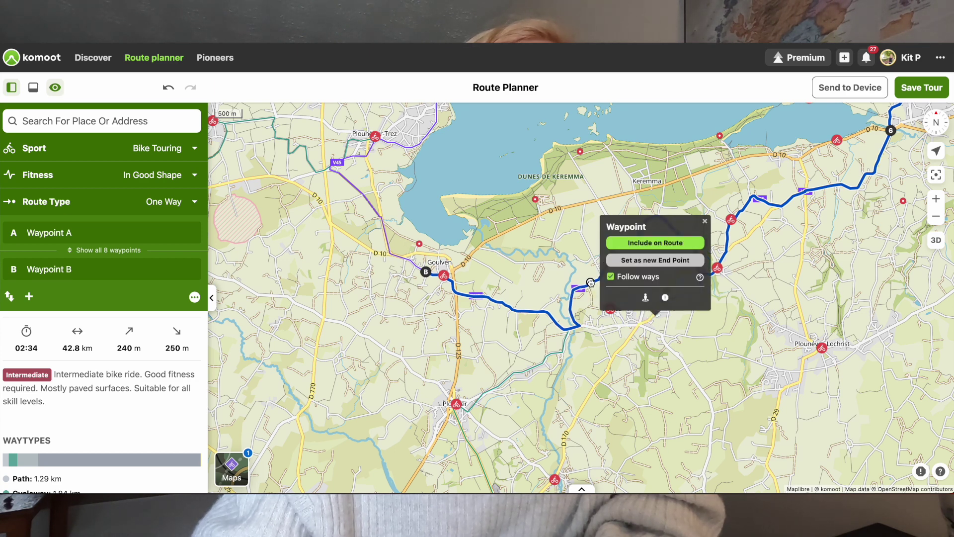
# Step: Examine the signed cycle routes south of the planned route, from Brest and Douarnenez across to Carhaix-Plouguer
pyautogui.scroll(-3, 591, 347)
pyautogui.scroll(-5, 596, 357)
pyautogui.scroll(-4, 530, 304)
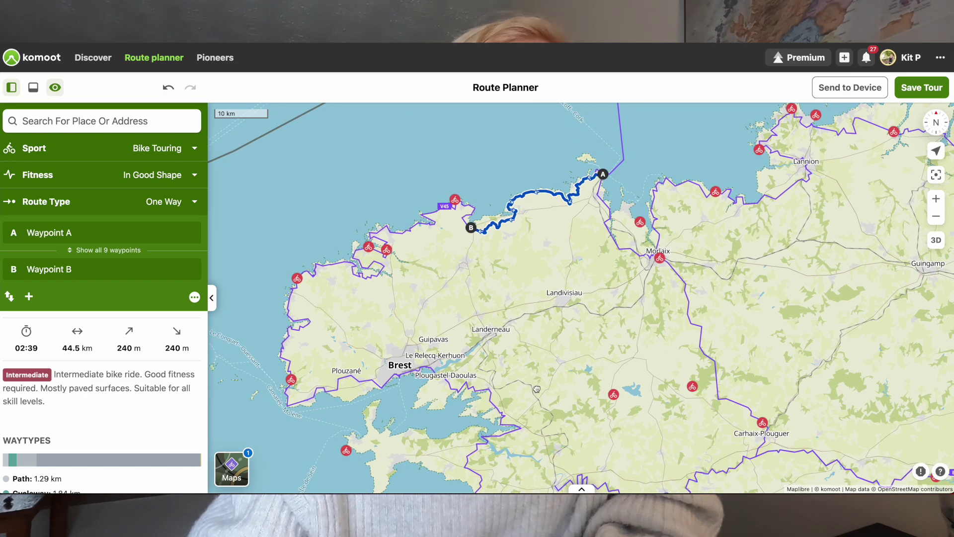
pyautogui.moveTo(536, 388); pyautogui.dragTo(524, 342)
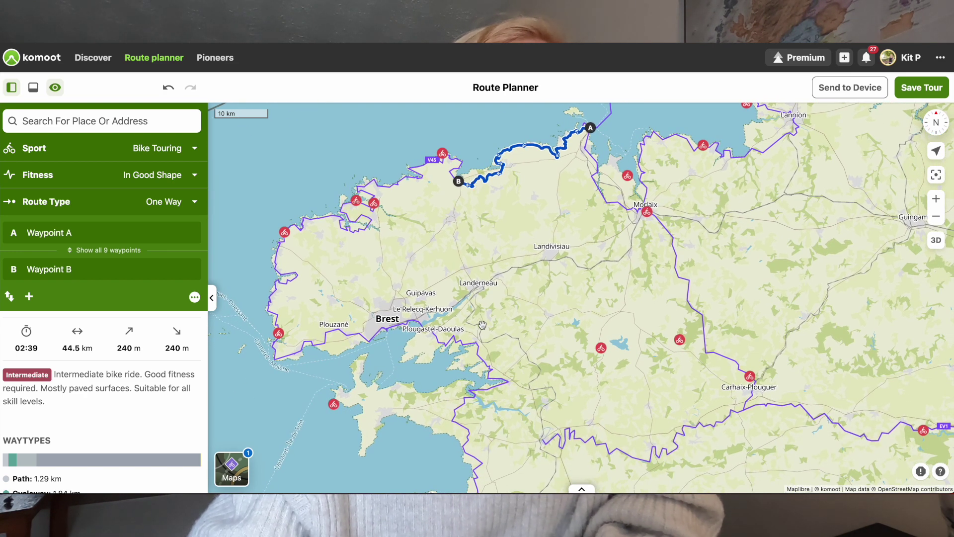
pyautogui.scroll(3, 517, 389)
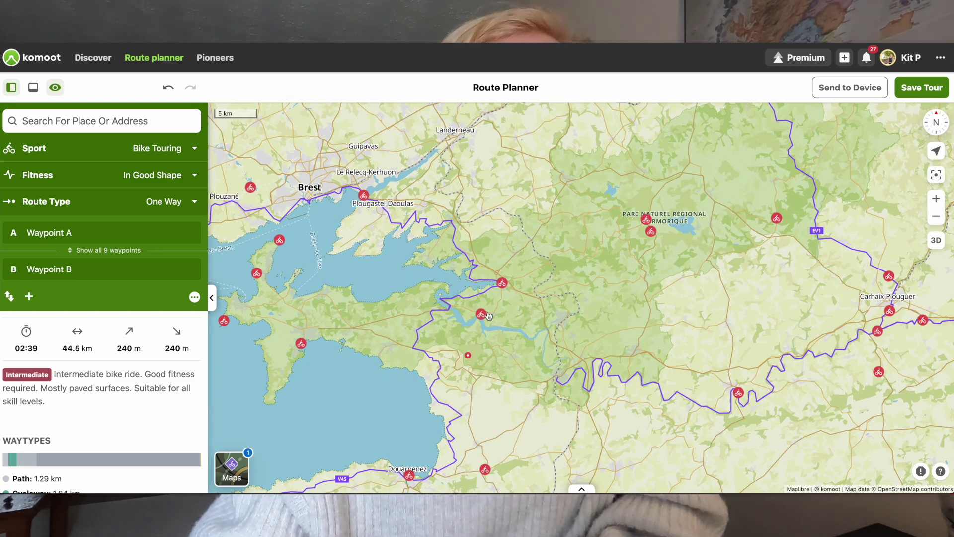
pyautogui.moveTo(521, 352); pyautogui.dragTo(467, 340)
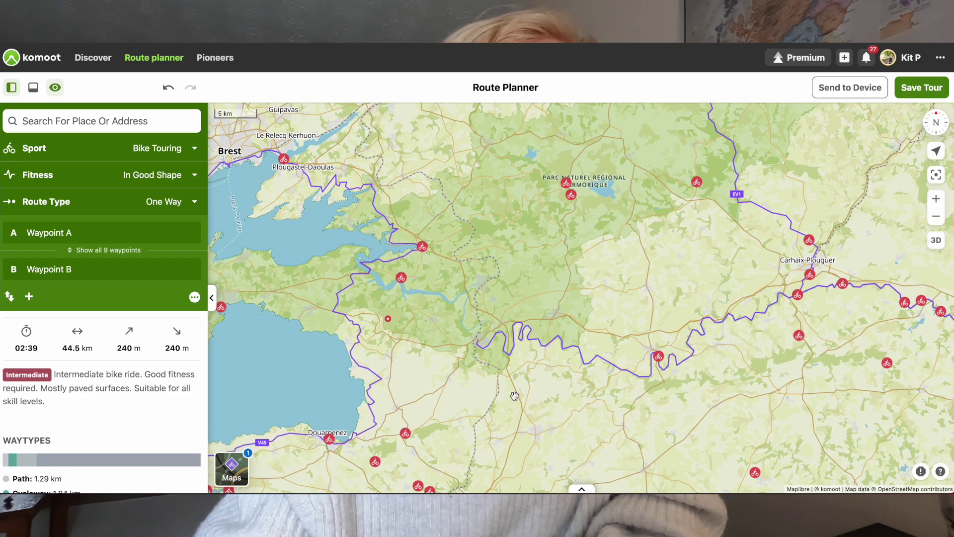
# Step: Examine the V410 canal route along the Aulne between Châteaulin, Pont-Coblant, Châteauneuf-du-Faou and Carhaix-Plouguer
pyautogui.moveTo(476, 360); pyautogui.dragTo(480, 299)
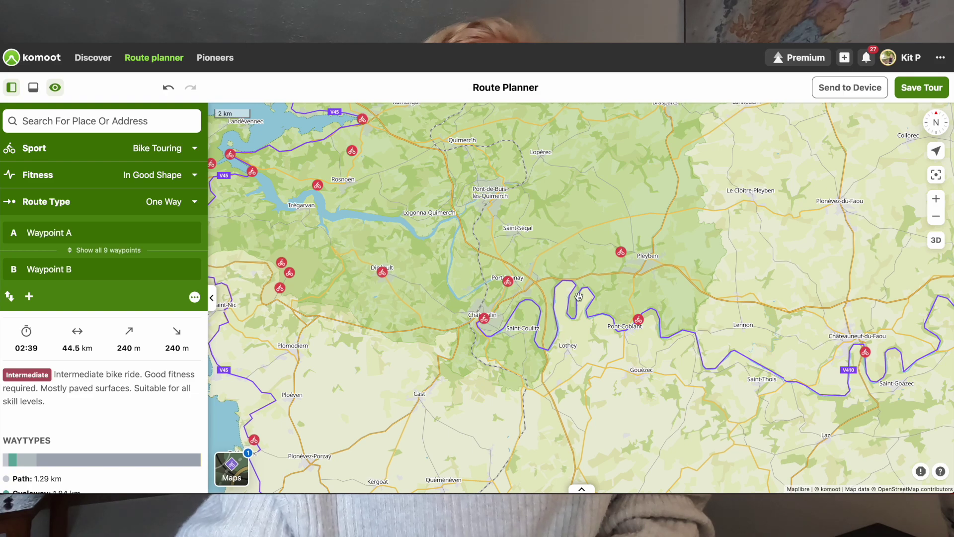
pyautogui.scroll(5, 613, 314)
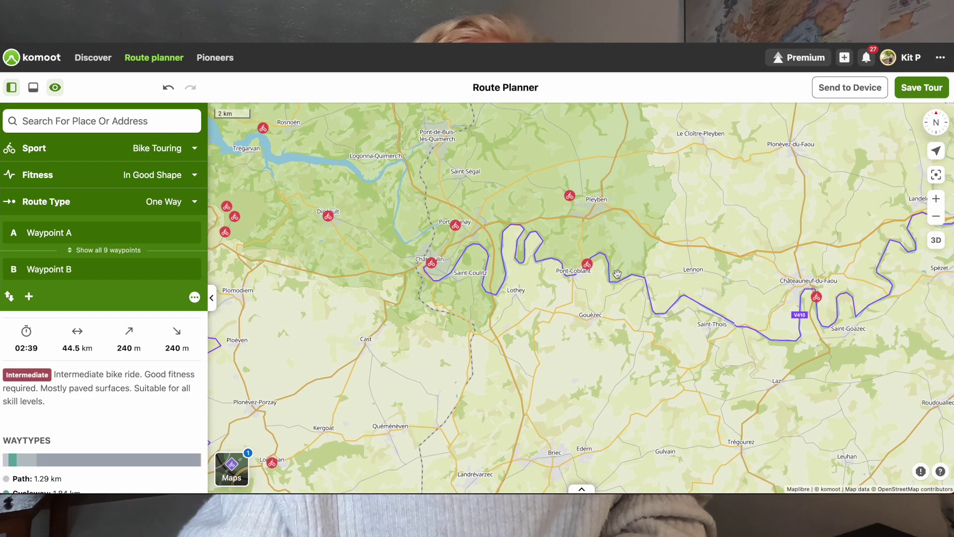
pyautogui.scroll(5, 522, 273)
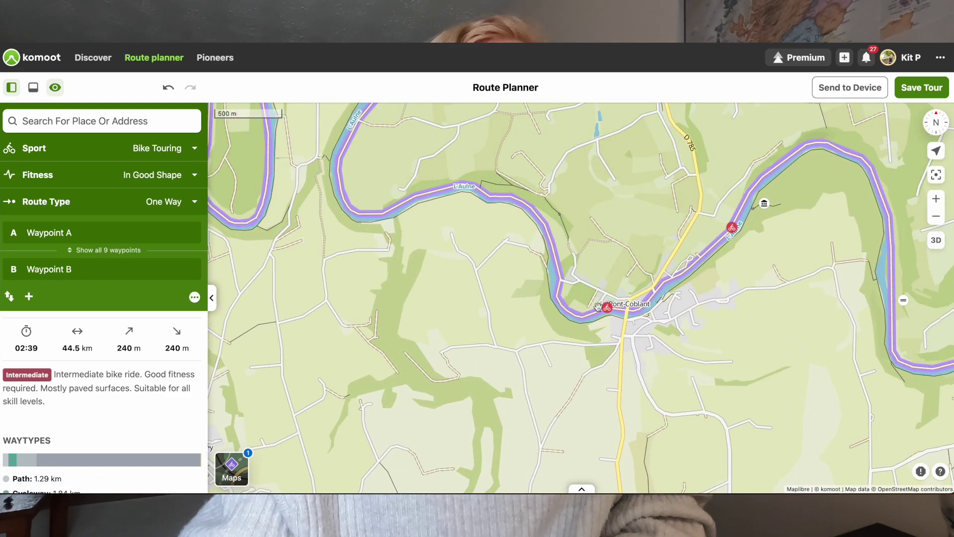
pyautogui.scroll(-6, 598, 306)
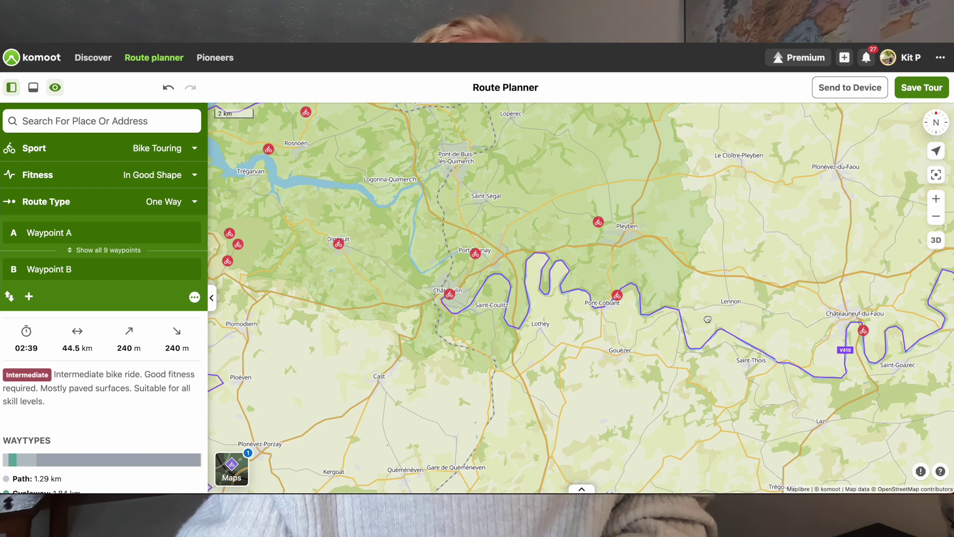
pyautogui.moveTo(708, 319); pyautogui.dragTo(551, 273)
pyautogui.moveTo(713, 296); pyautogui.dragTo(549, 308)
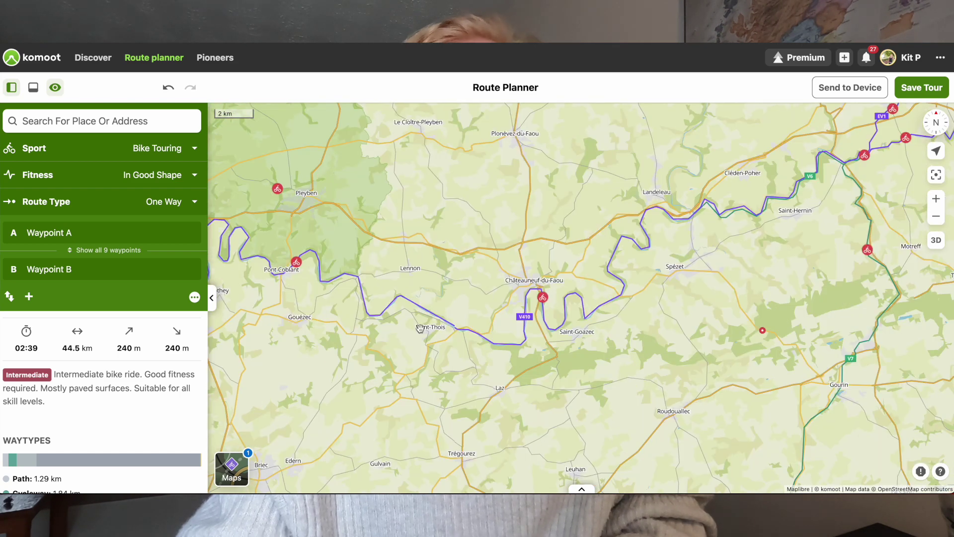
pyautogui.moveTo(839, 223); pyautogui.dragTo(626, 378)
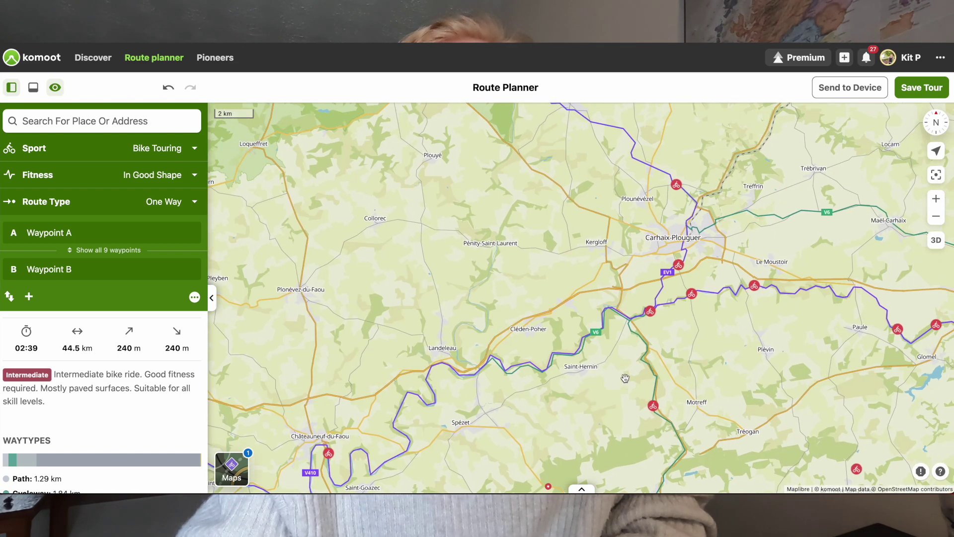
pyautogui.moveTo(429, 345); pyautogui.dragTo(586, 233)
pyautogui.scroll(-5, 458, 271)
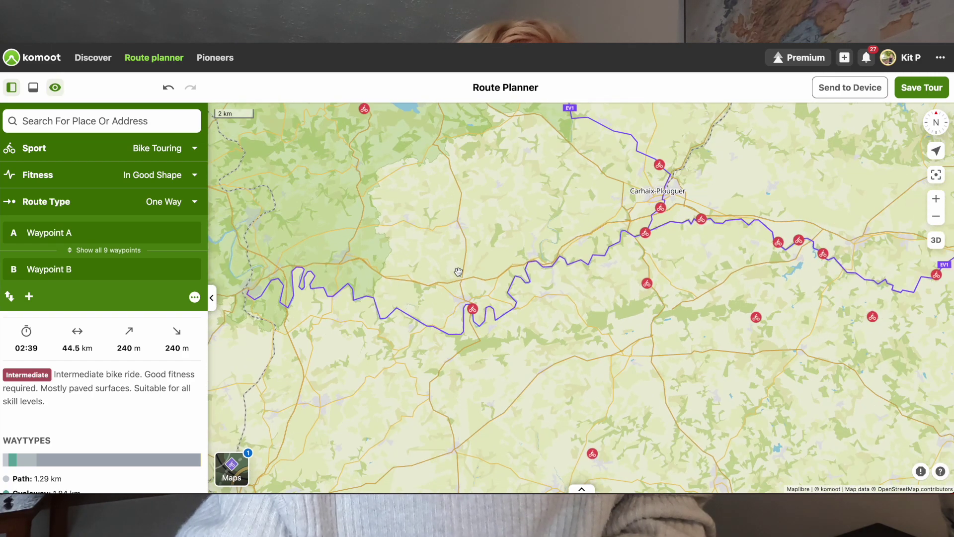
pyautogui.moveTo(389, 233); pyautogui.dragTo(512, 295)
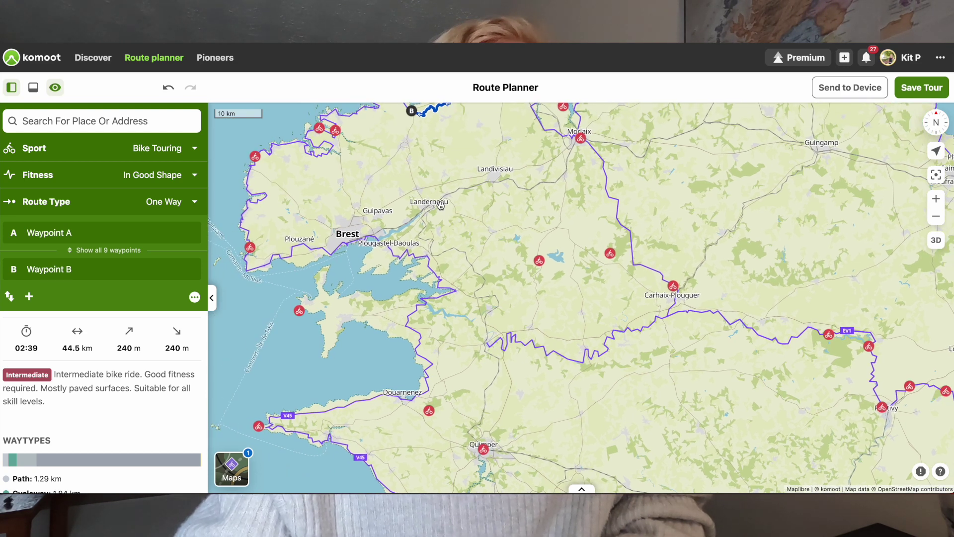
# Step: Move the route's end point B from Goulven inland to Lesneven, following the green cycle route through Plouider
pyautogui.moveTo(402, 164); pyautogui.dragTo(457, 220)
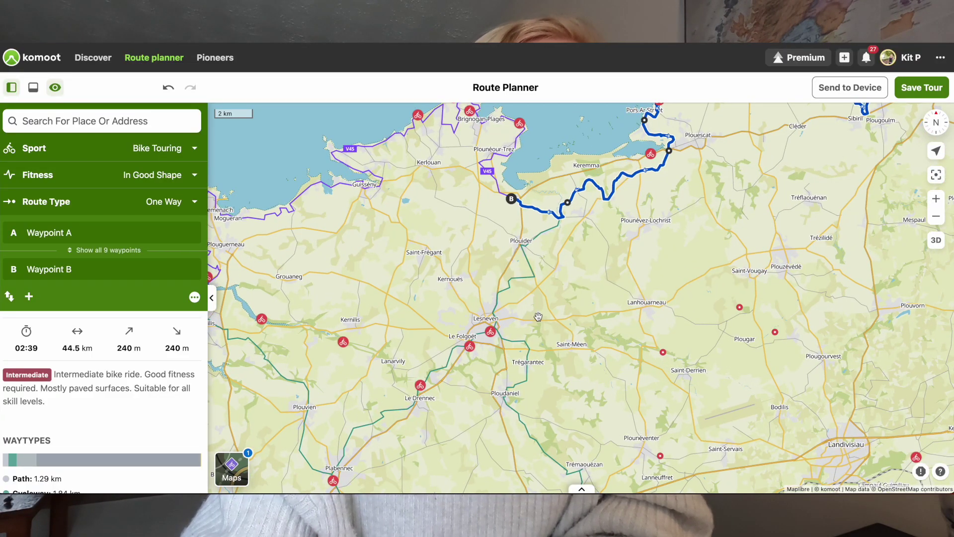
pyautogui.moveTo(538, 317); pyautogui.dragTo(488, 312)
pyautogui.scroll(5, 443, 316)
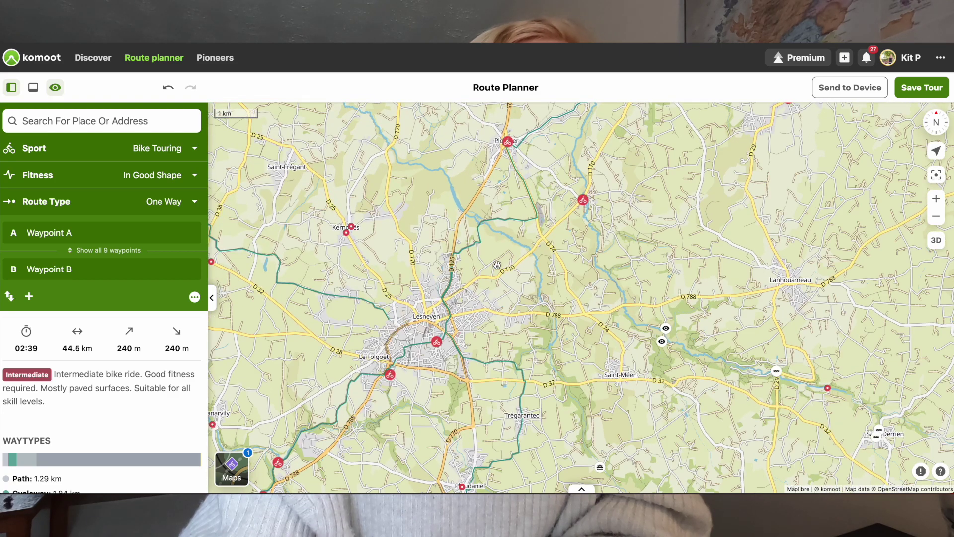
pyautogui.scroll(-5, 497, 264)
pyautogui.moveTo(484, 126); pyautogui.dragTo(486, 408)
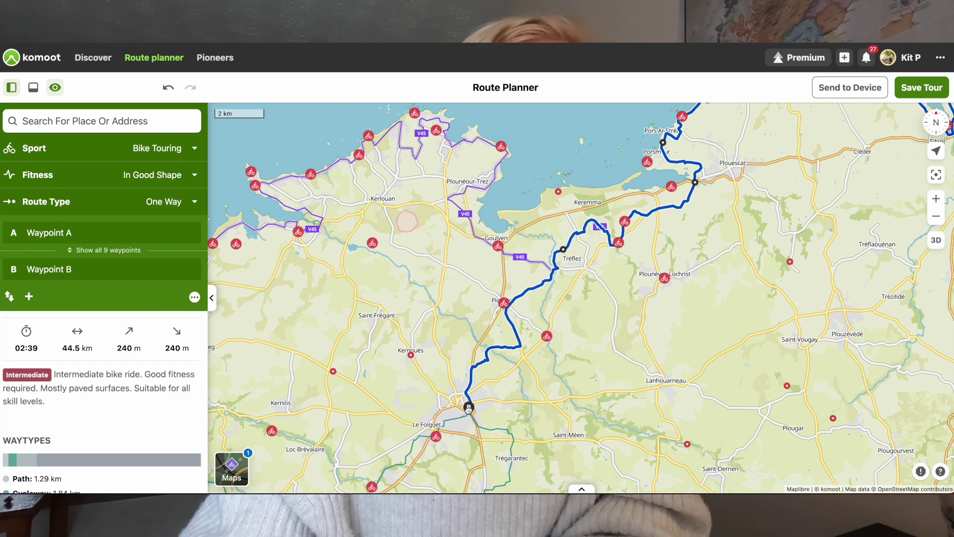
pyautogui.moveTo(535, 383); pyautogui.dragTo(525, 296)
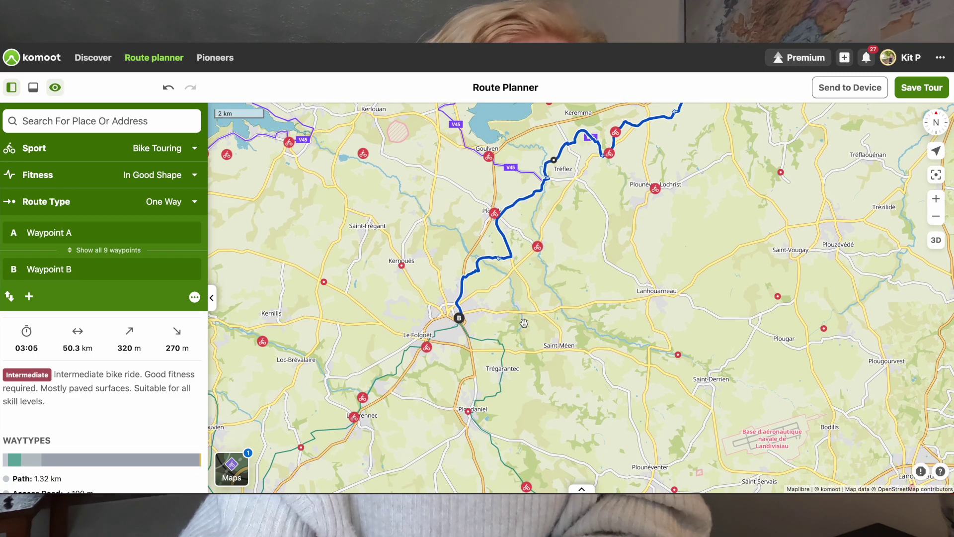
# Step: Add waypoints in Plouider and on the road south of it so the route follows the signed cycle route towards Lesneven
pyautogui.scroll(3, 495, 319)
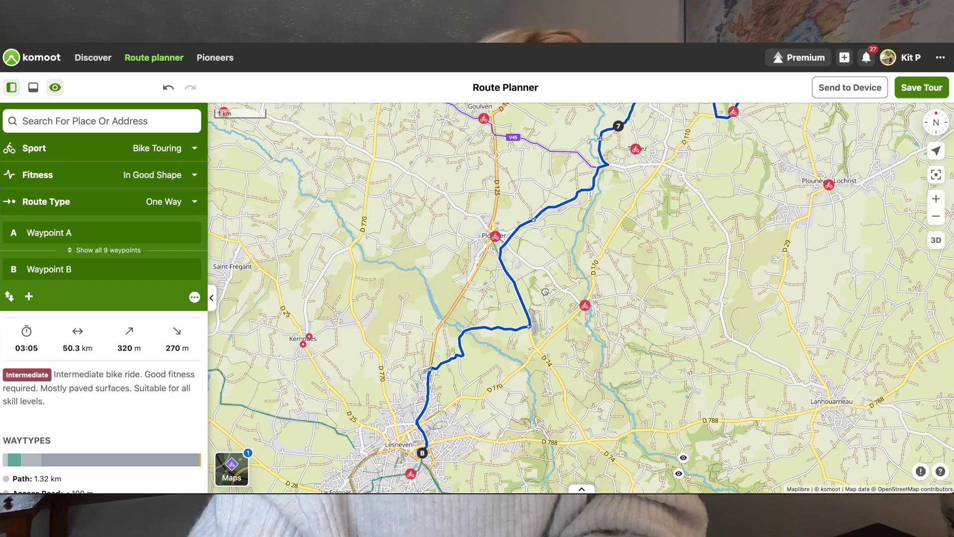
pyautogui.moveTo(548, 164); pyautogui.dragTo(544, 289)
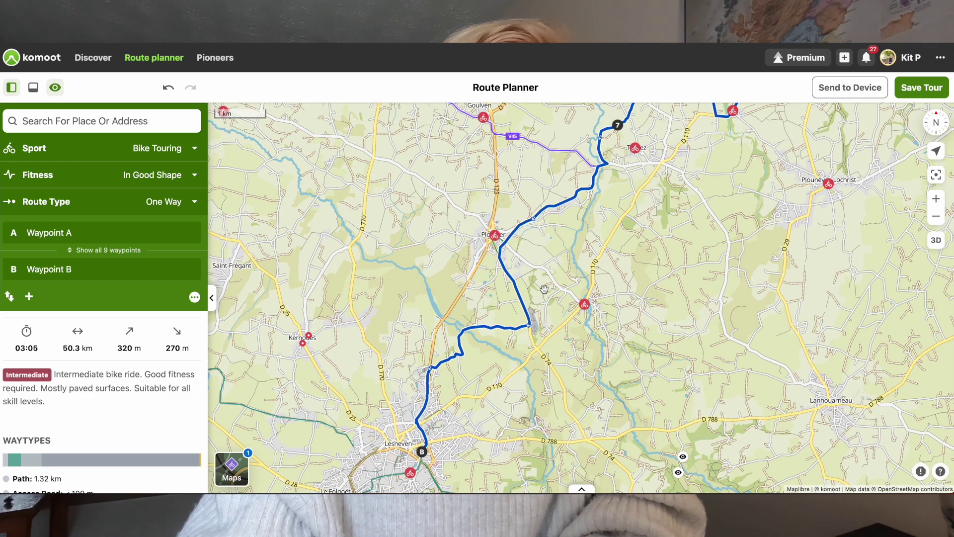
pyautogui.scroll(3, 514, 249)
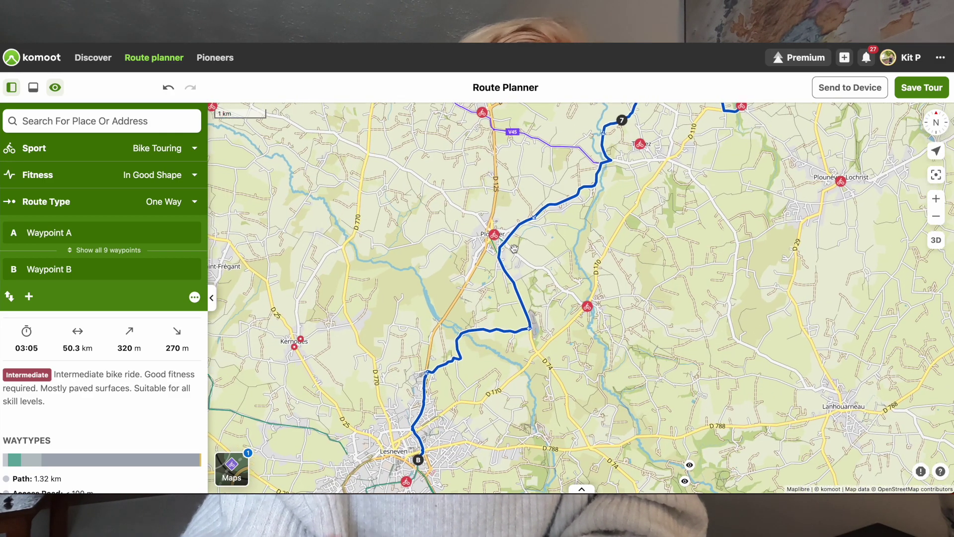
pyautogui.moveTo(466, 231); pyautogui.dragTo(465, 229)
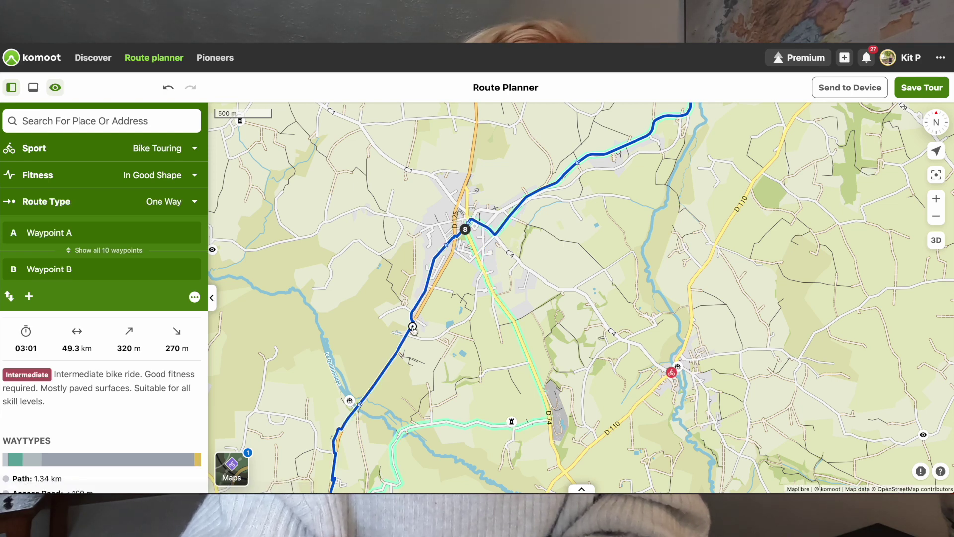
pyautogui.moveTo(426, 330)
pyautogui.mouseDown()
pyautogui.moveTo(518, 337)
pyautogui.moveTo(479, 164)
pyautogui.mouseUp()
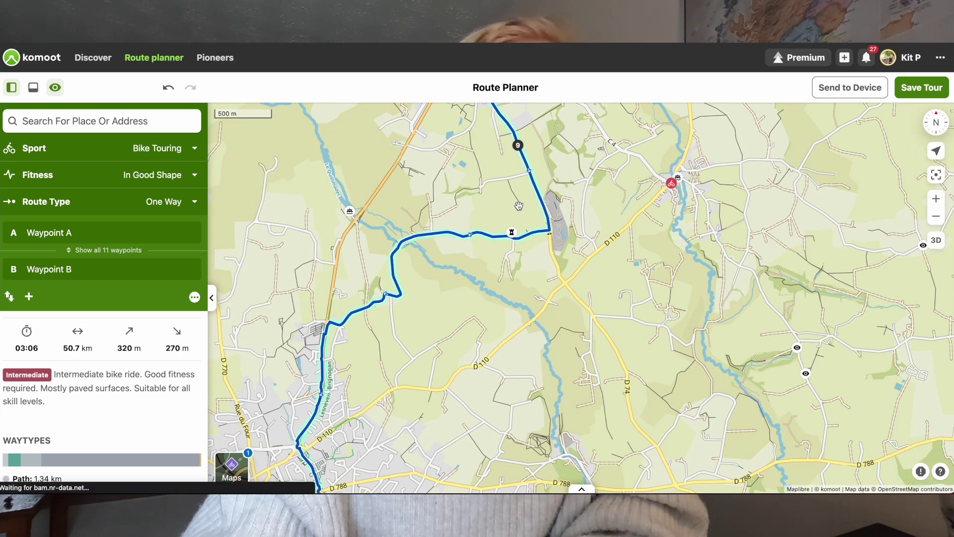
# Step: Set a new end point on the green cycle route southeast of Ploudaniel and reroute the section from Lesneven through Trégarantec
pyautogui.moveTo(514, 237); pyautogui.dragTo(544, 54)
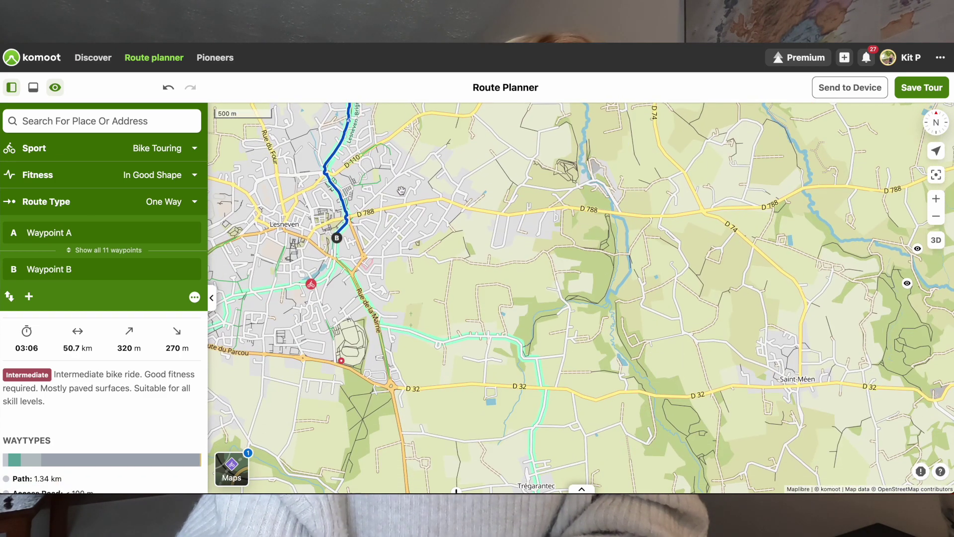
pyautogui.moveTo(462, 303); pyautogui.dragTo(458, 273)
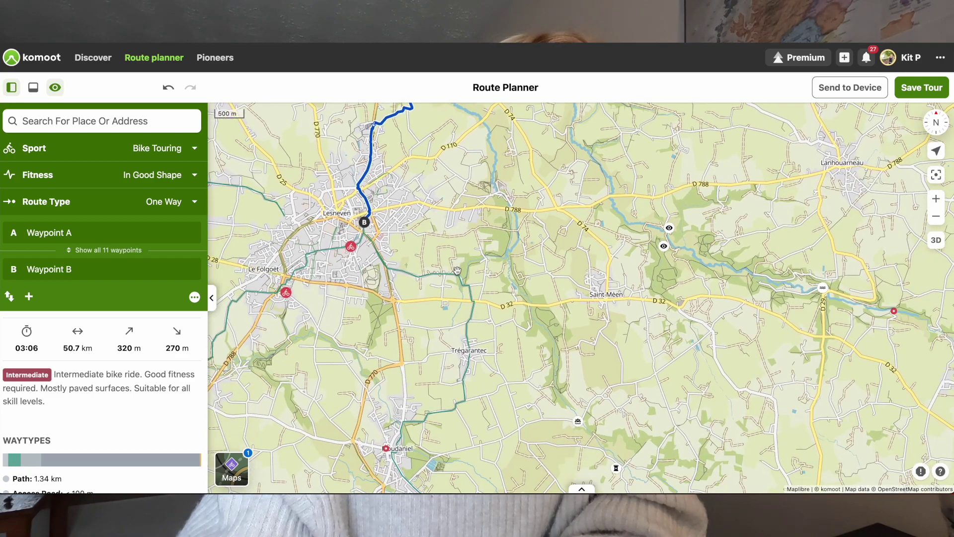
pyautogui.moveTo(447, 418); pyautogui.dragTo(446, 321)
pyautogui.click(447, 321)
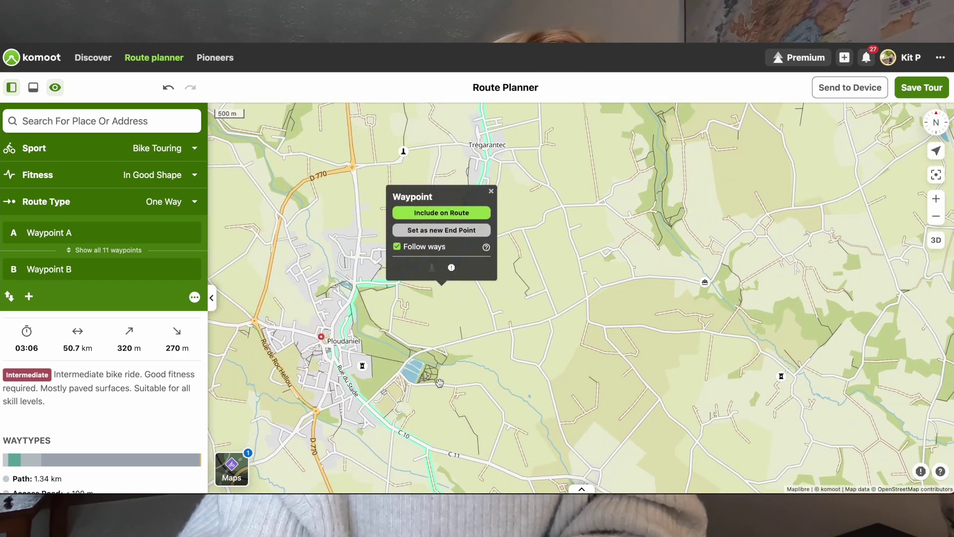
pyautogui.scroll(2, 438, 396)
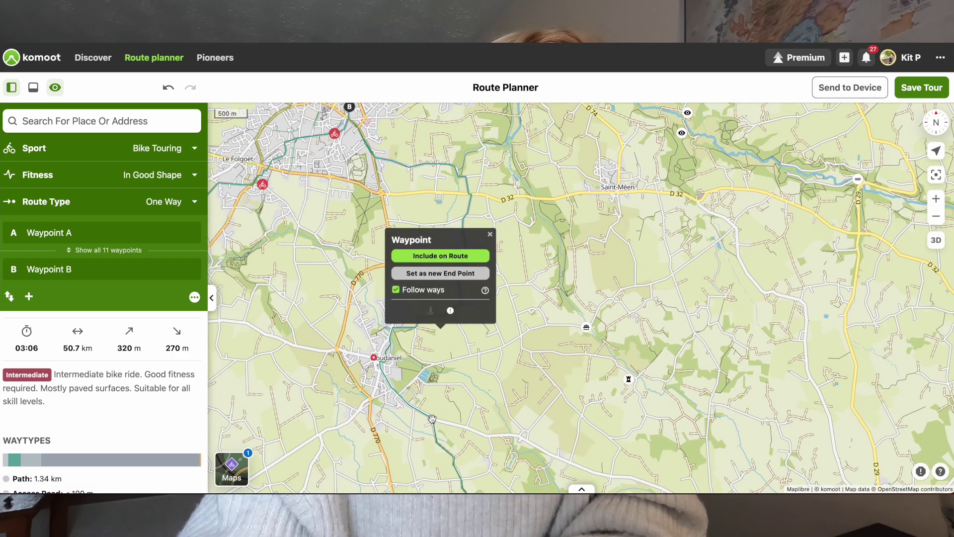
pyautogui.press('Escape')
pyautogui.click(432, 418)
pyautogui.click(431, 360)
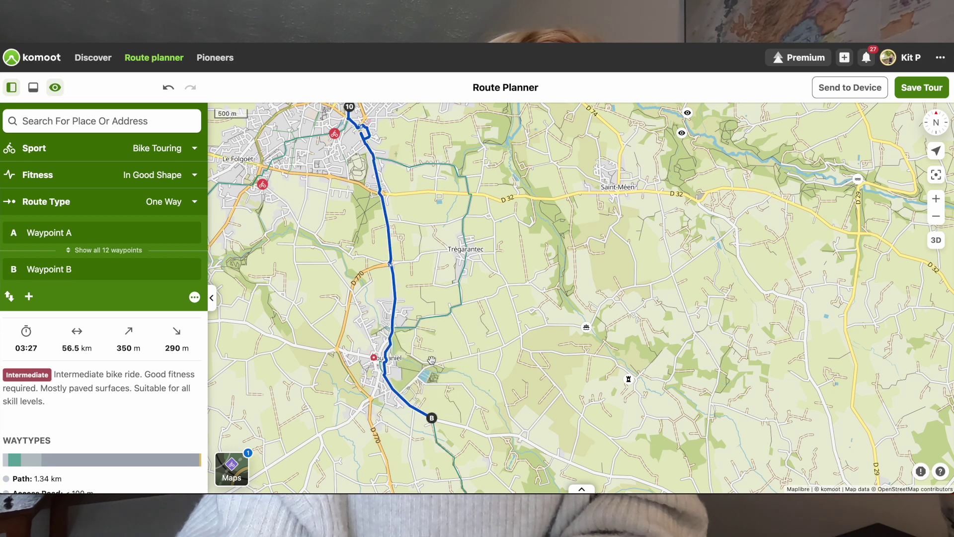
pyautogui.moveTo(424, 248); pyautogui.dragTo(464, 241)
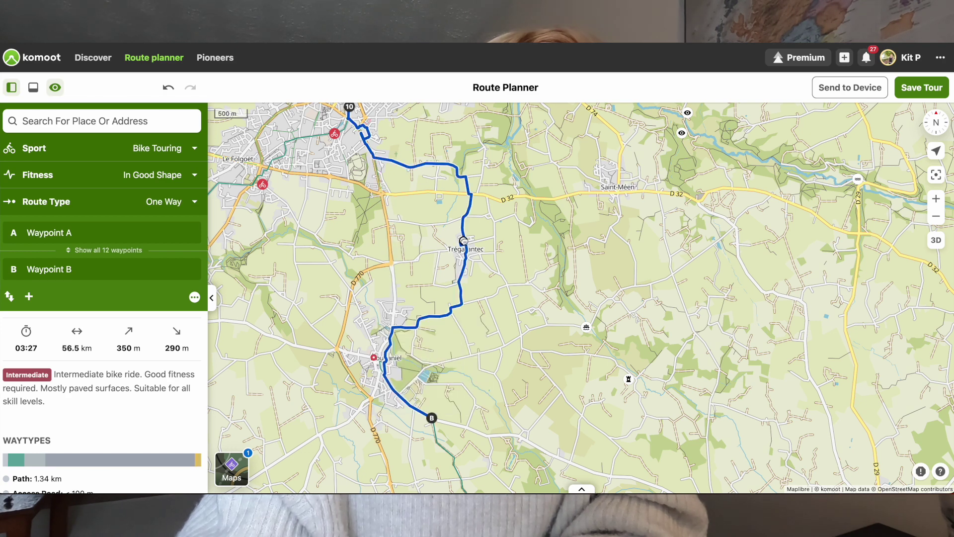
# Step: Extend the route along the green cycle route past Zone humide de Langazel to a new end point just west of Trémaouézan
pyautogui.moveTo(449, 378); pyautogui.dragTo(422, 294)
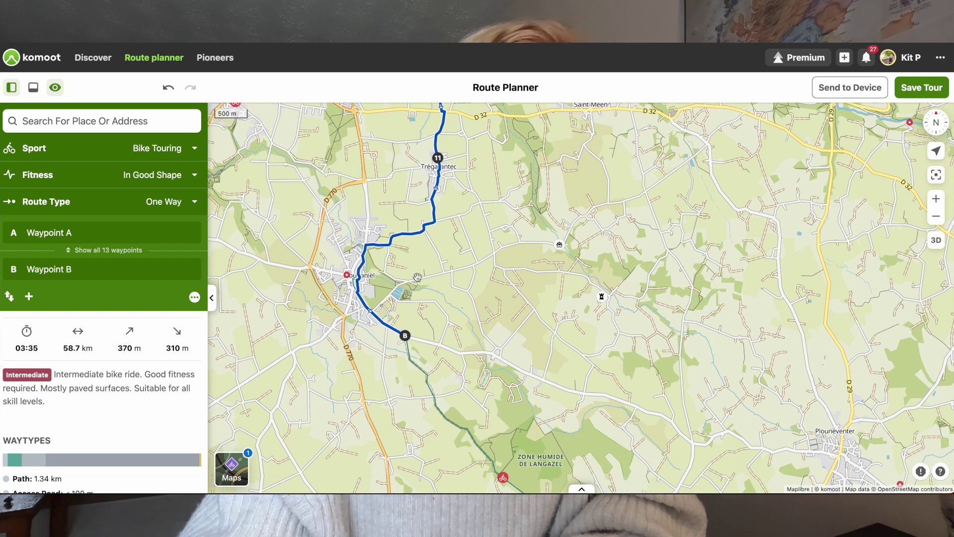
pyautogui.moveTo(503, 484); pyautogui.dragTo(420, 355)
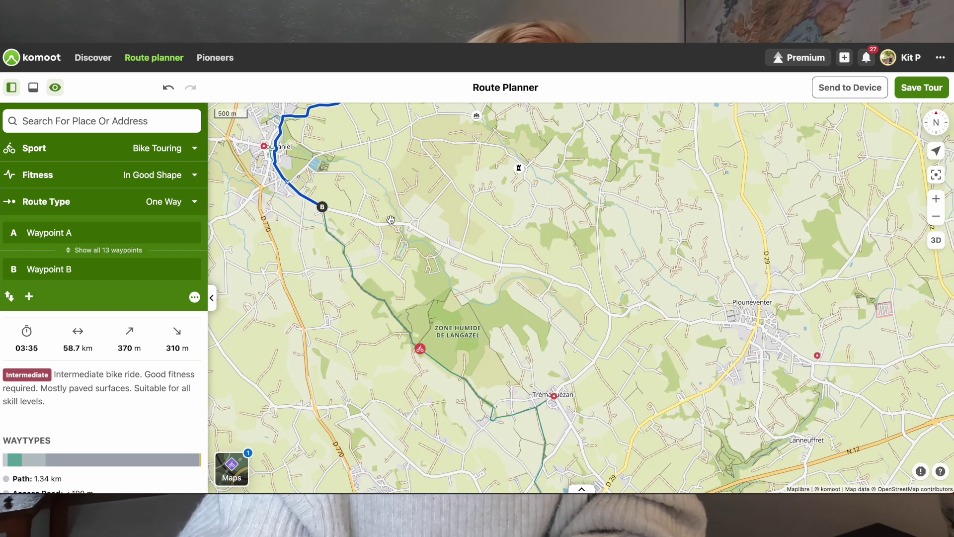
pyautogui.click(420, 350)
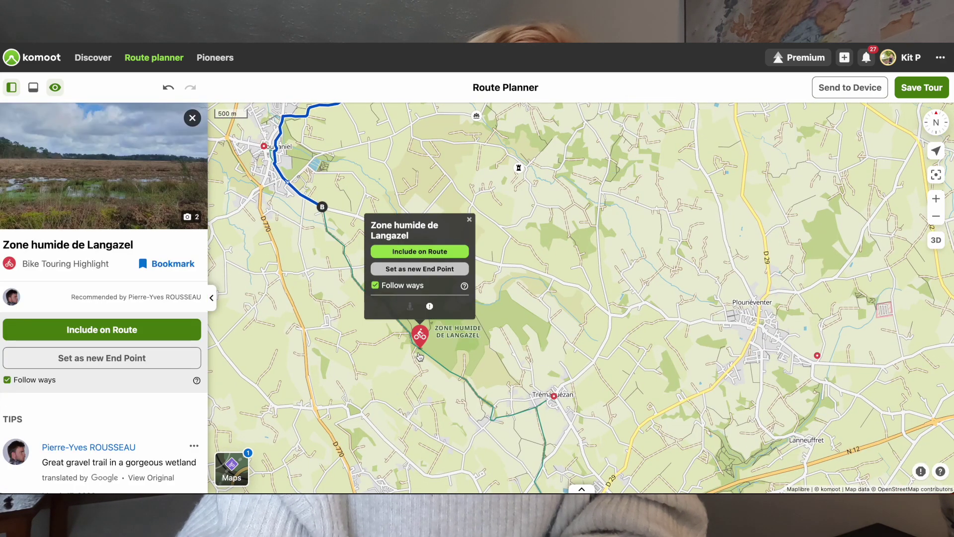
pyautogui.click(469, 219)
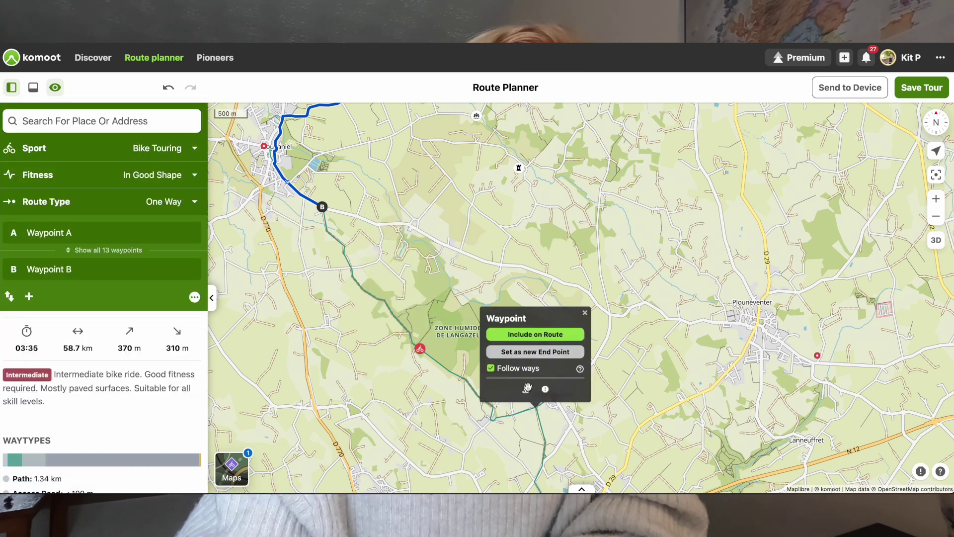
pyautogui.click(517, 351)
# Step: Extend the route to a new end point on the green cycle route in northern Landerneau, passing west of Plouédern
pyautogui.moveTo(590, 411); pyautogui.dragTo(551, 251)
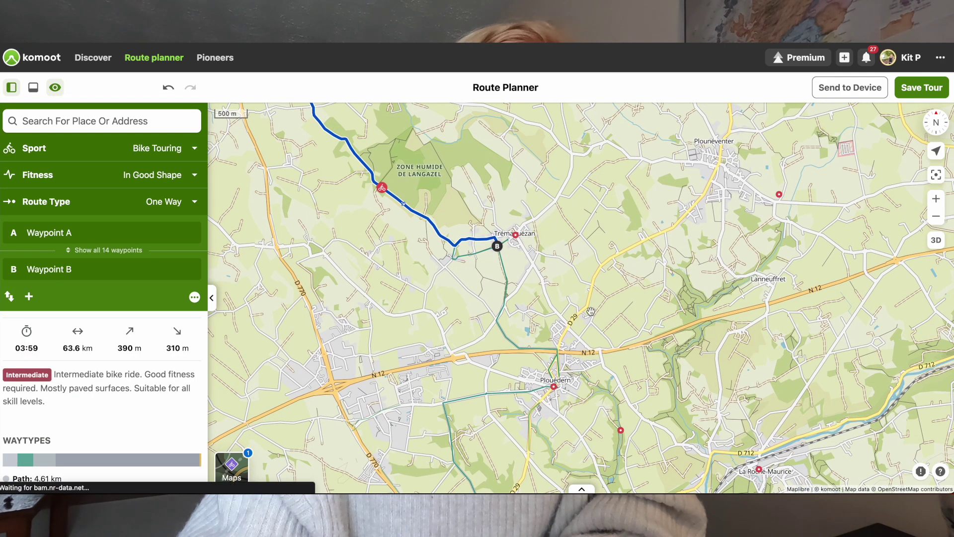
pyautogui.moveTo(599, 355); pyautogui.dragTo(556, 225)
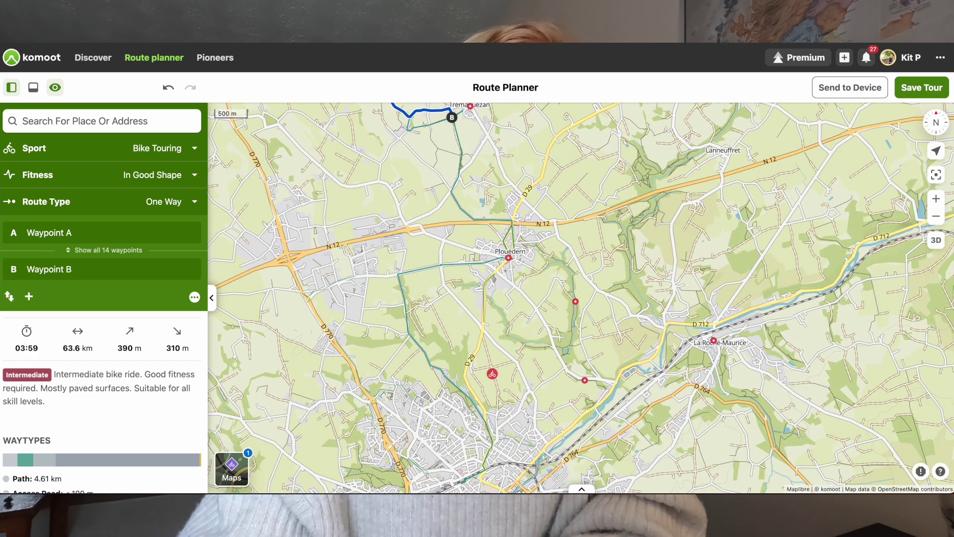
pyautogui.click(491, 437)
pyautogui.click(489, 366)
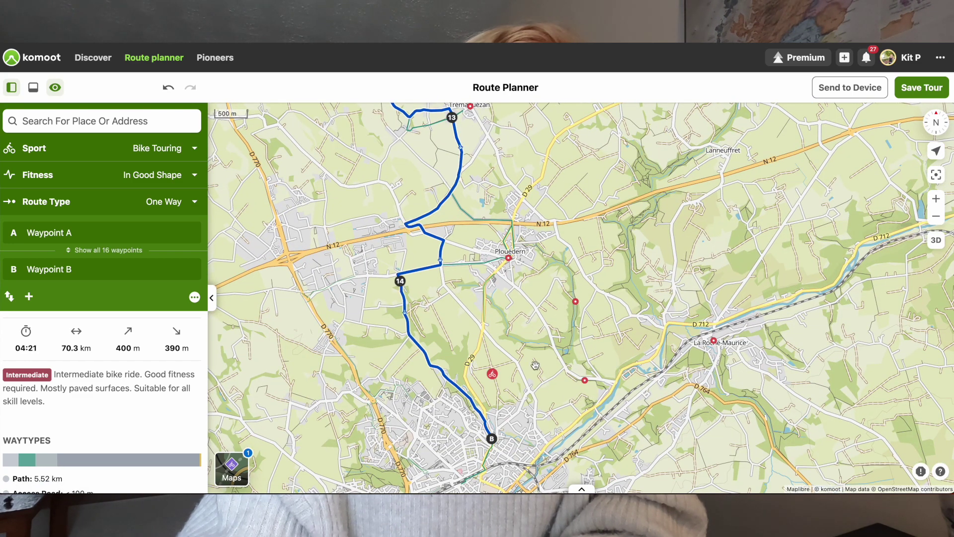
# Step: Extend the route from Landerneau along the north side of the Élorn to a new end point in Le Relecq-Kerhuon near the V45
pyautogui.scroll(-3, 543, 372)
pyautogui.moveTo(543, 372); pyautogui.dragTo(492, 304)
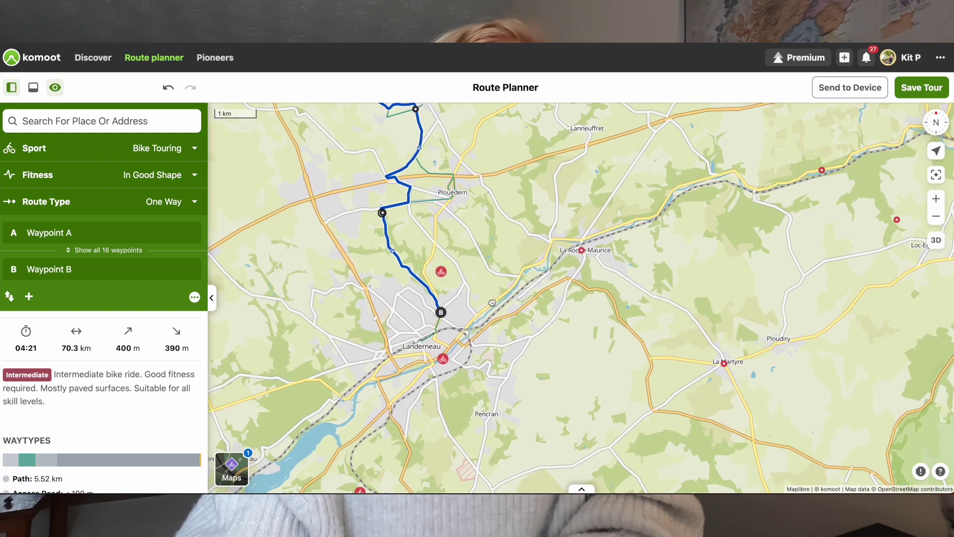
pyautogui.scroll(-2, 492, 304)
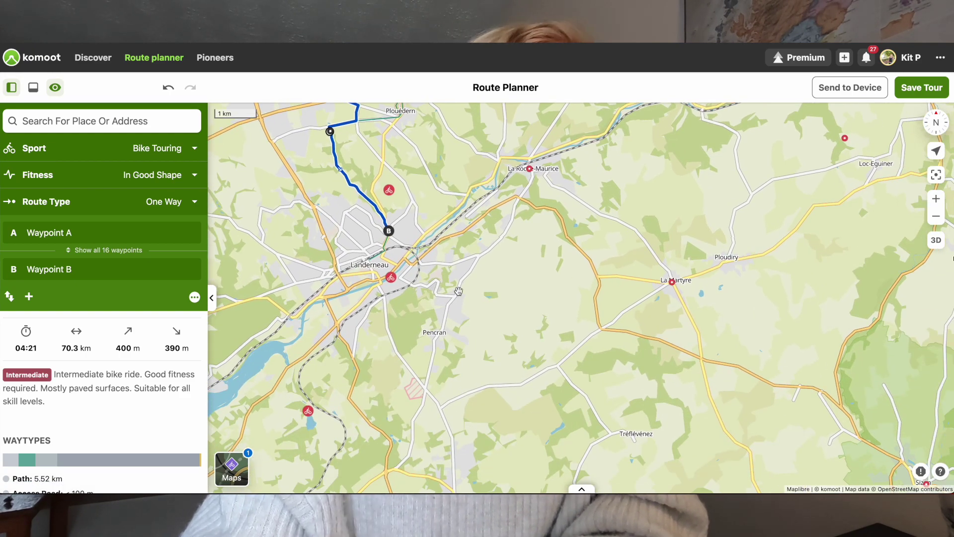
pyautogui.scroll(-2, 382, 370)
pyautogui.moveTo(382, 370); pyautogui.dragTo(464, 341)
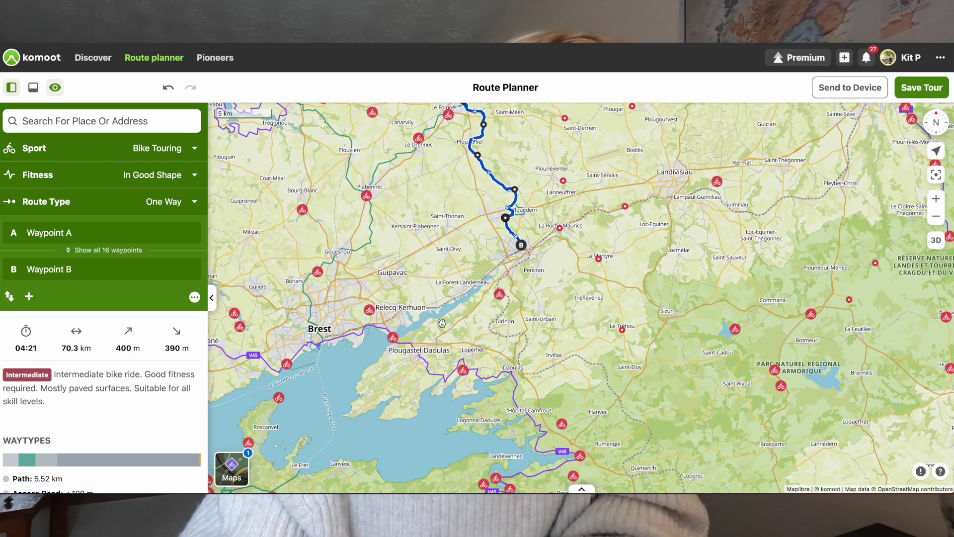
pyautogui.scroll(4, 449, 312)
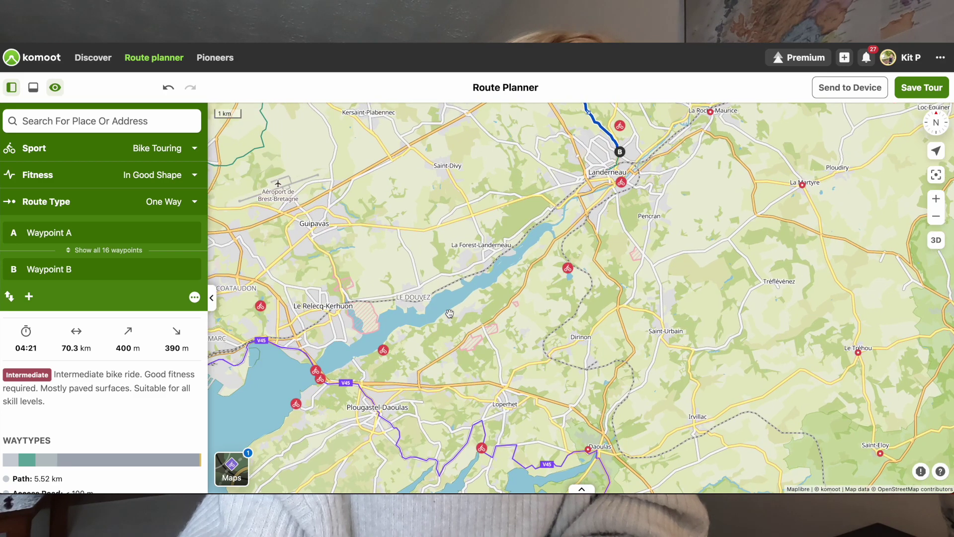
pyautogui.scroll(3, 449, 313)
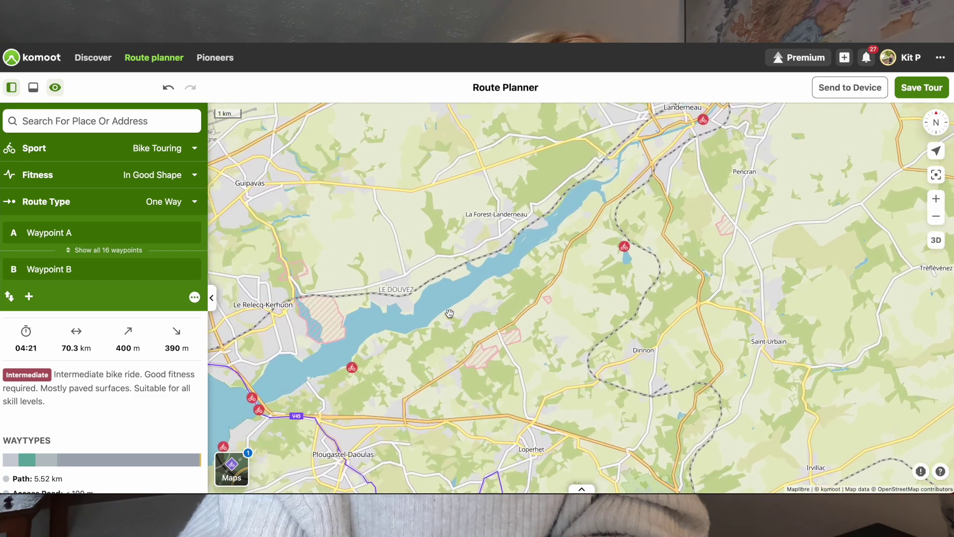
pyautogui.moveTo(450, 313); pyautogui.dragTo(569, 308)
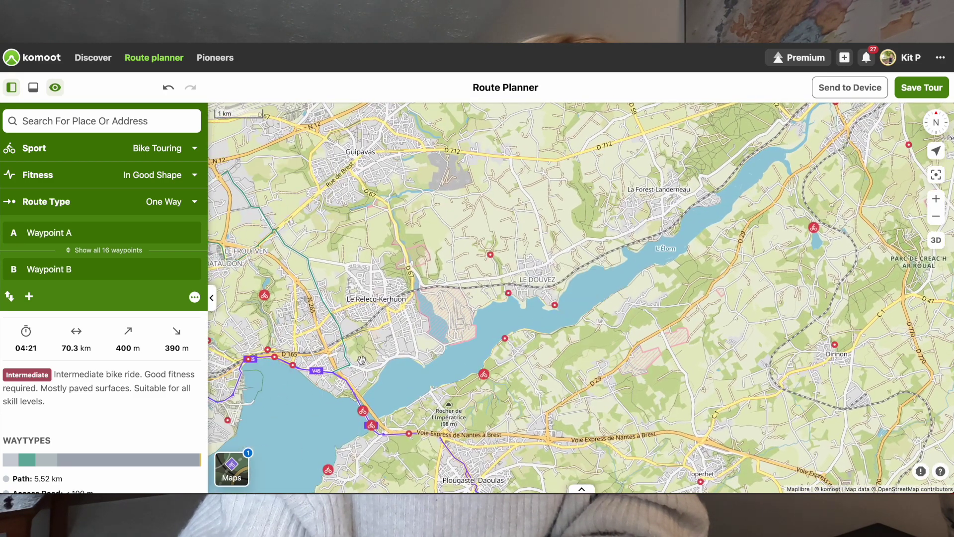
pyautogui.click(344, 342)
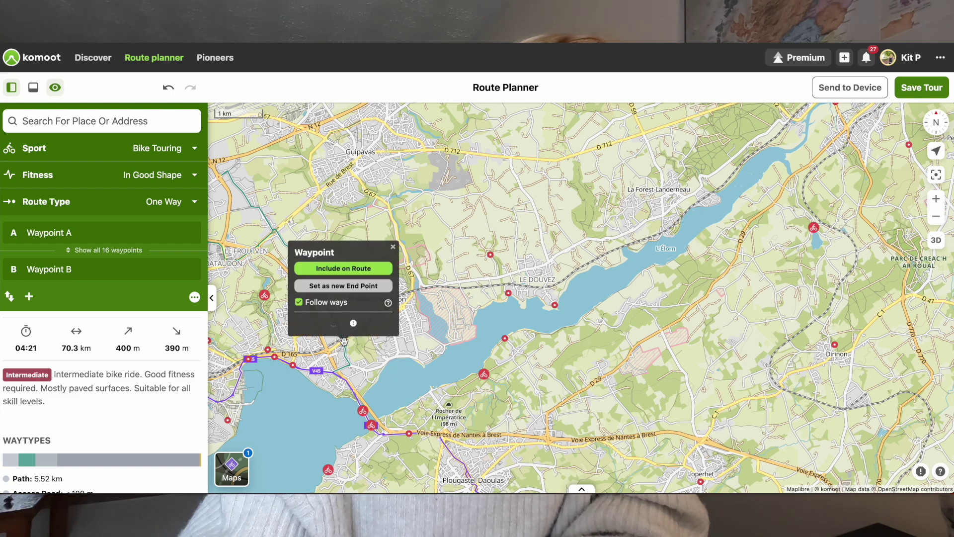
pyautogui.click(343, 286)
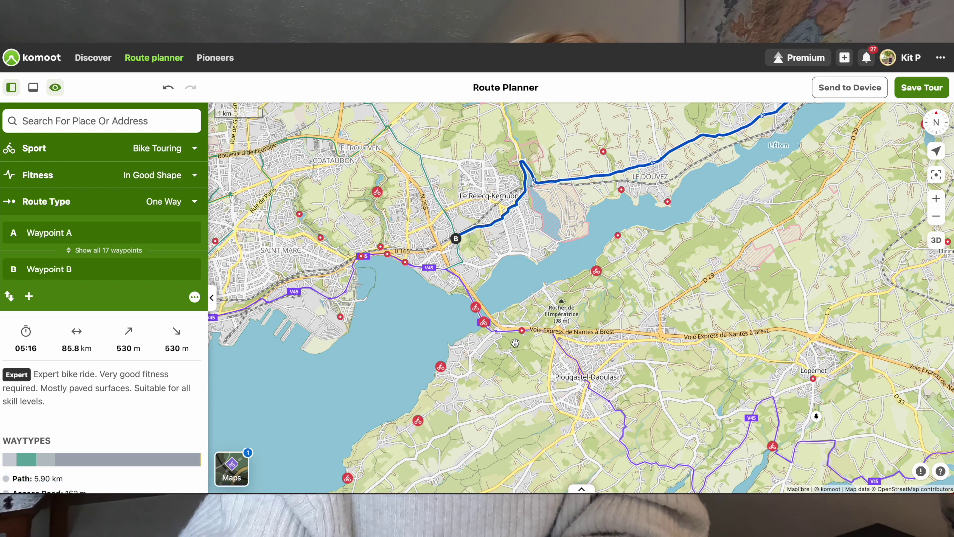
# Step: Extend the route across the Élorn bridge to a new end point southwest of Loperhet, rerouting the section past Plougastel-Daoulas onto the V45
pyautogui.click(497, 332)
pyautogui.click(496, 278)
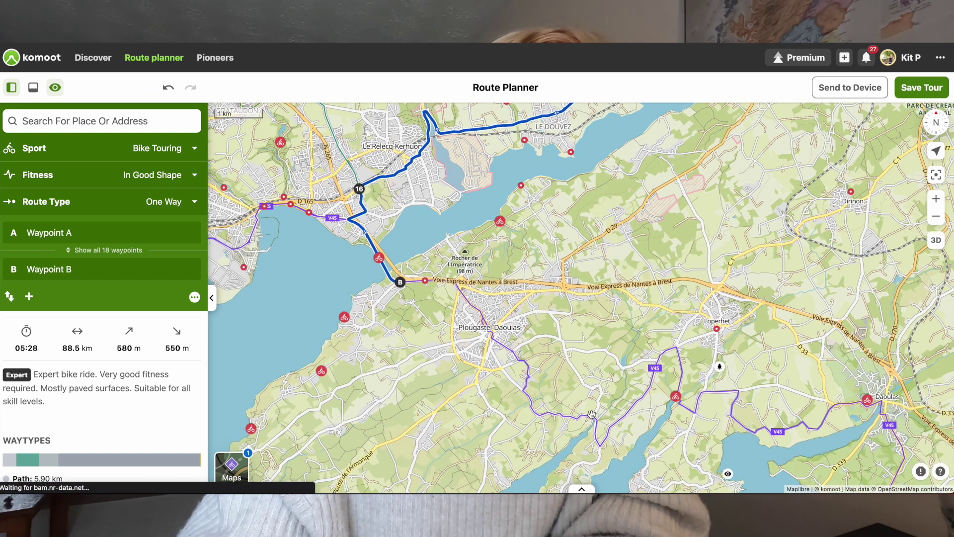
pyautogui.click(677, 348)
pyautogui.click(660, 291)
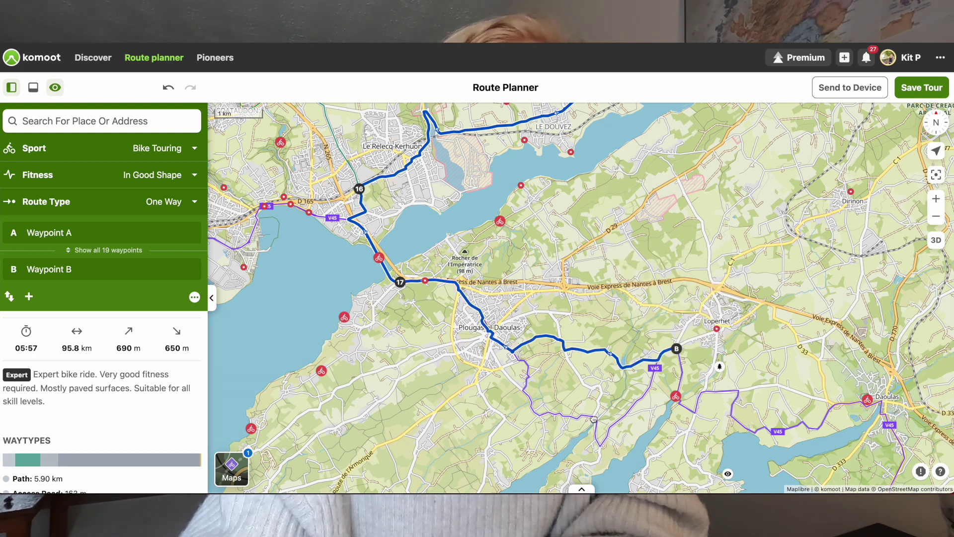
pyautogui.moveTo(594, 424); pyautogui.dragTo(507, 370)
# Step: Set the Abbeyie de Daoulas highlight as the new end point and reroute the section west of it onto the V45 along the shore
pyautogui.click(540, 336)
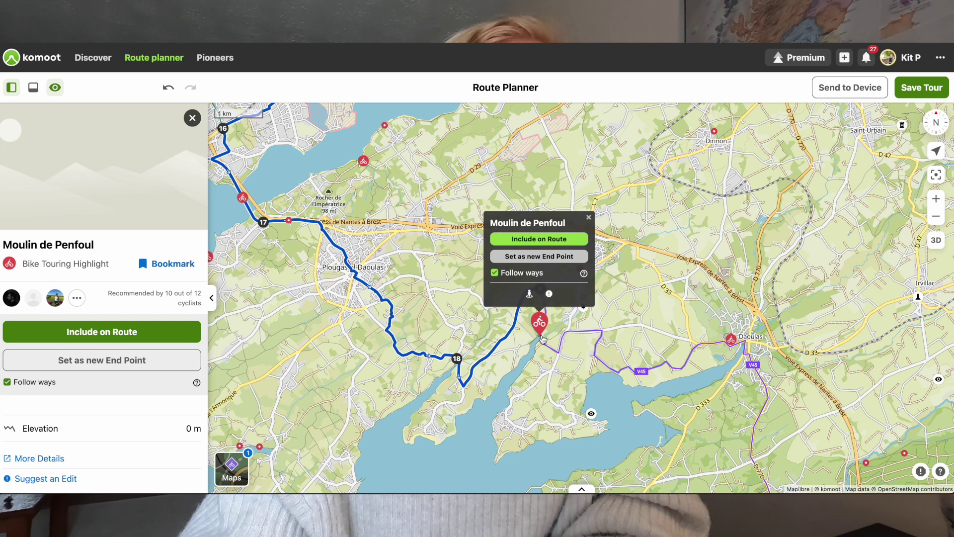
pyautogui.click(589, 219)
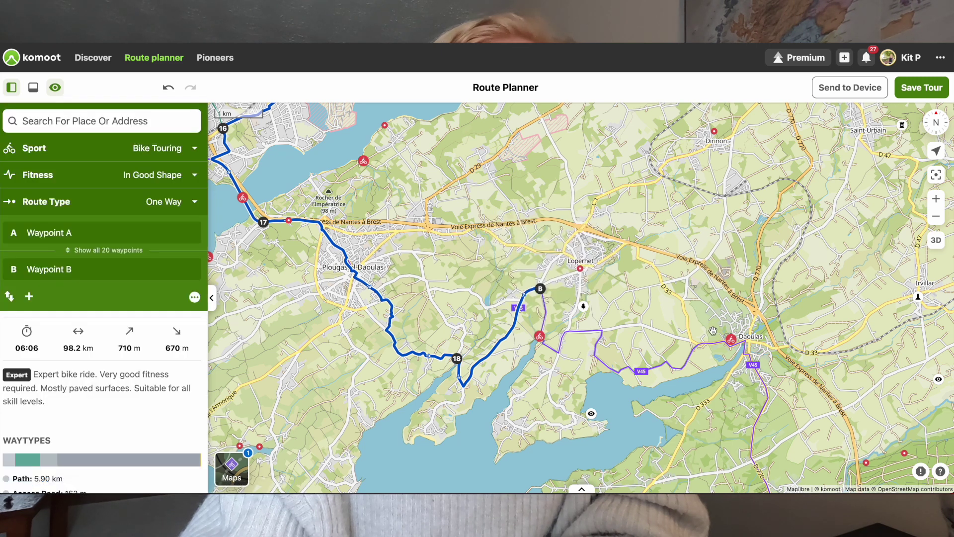
pyautogui.click(732, 340)
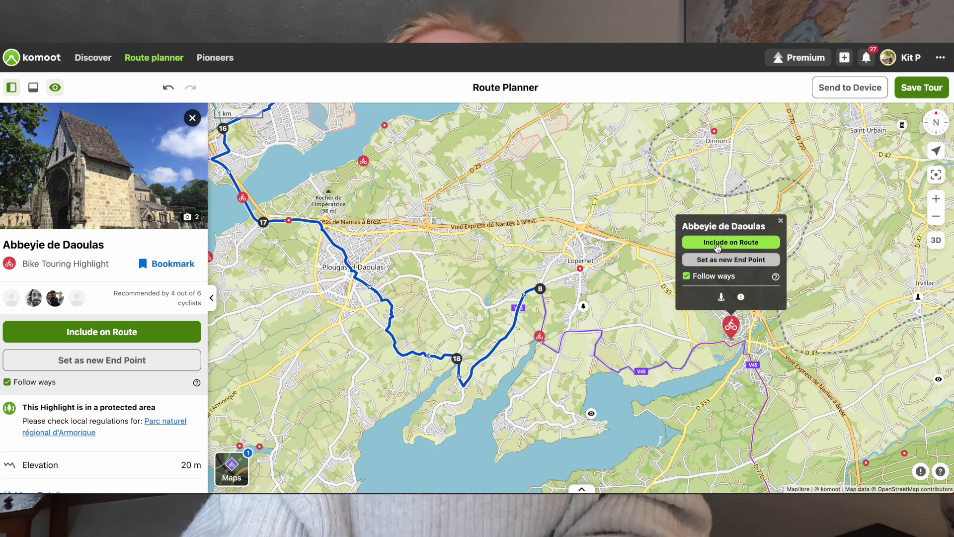
pyautogui.click(723, 260)
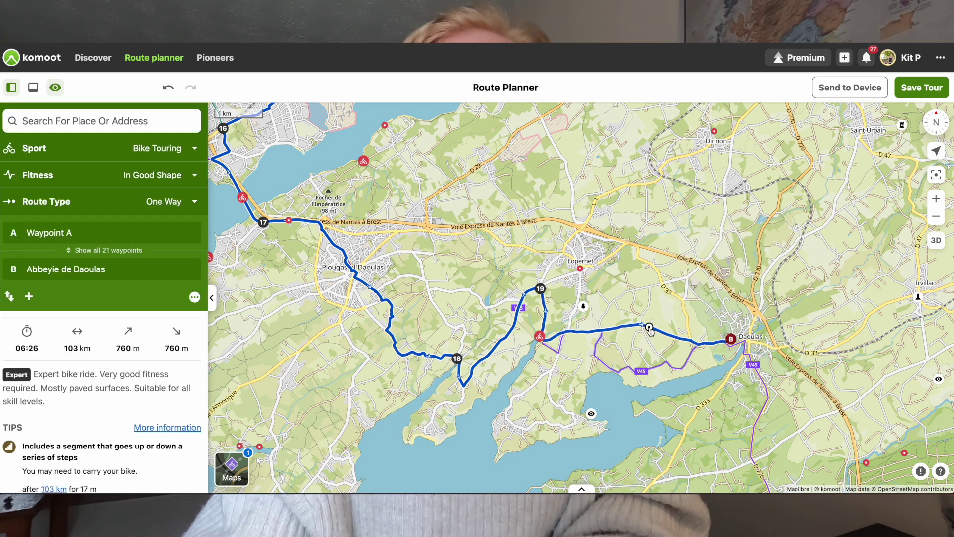
pyautogui.click(647, 372)
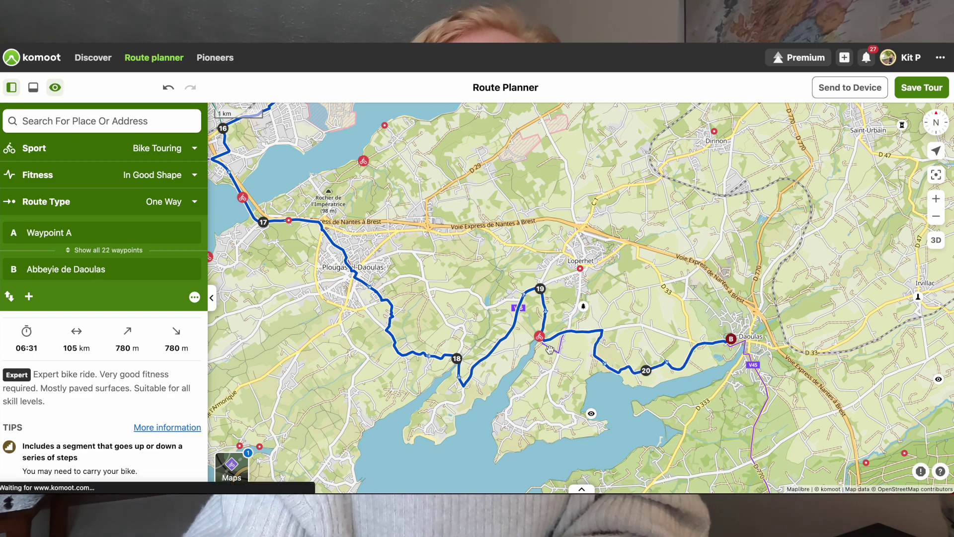
# Step: Extend the route south from Daoulas to a new end point on the V45 just southeast of the L:Hôpital Camfrout highlight
pyautogui.moveTo(656, 400); pyautogui.dragTo(558, 315)
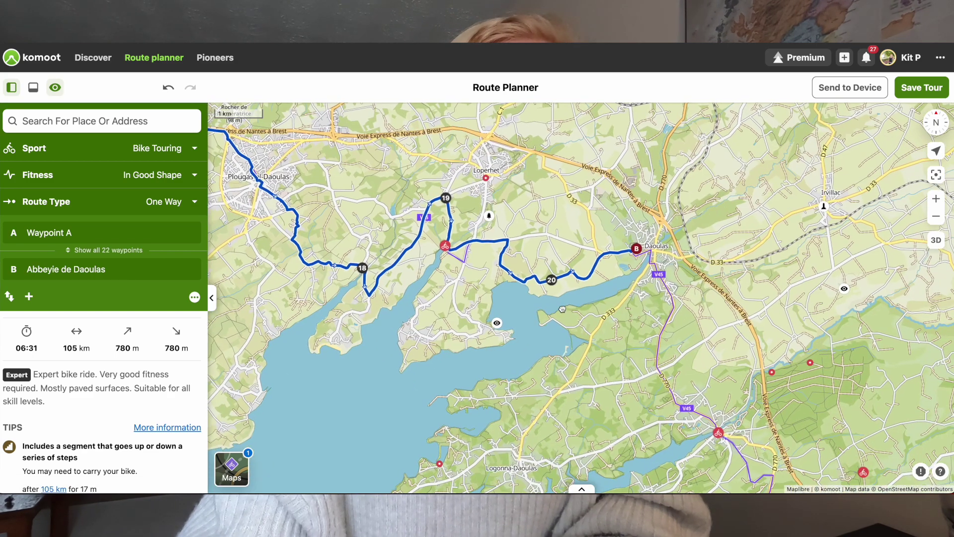
pyautogui.moveTo(625, 365); pyautogui.dragTo(549, 300)
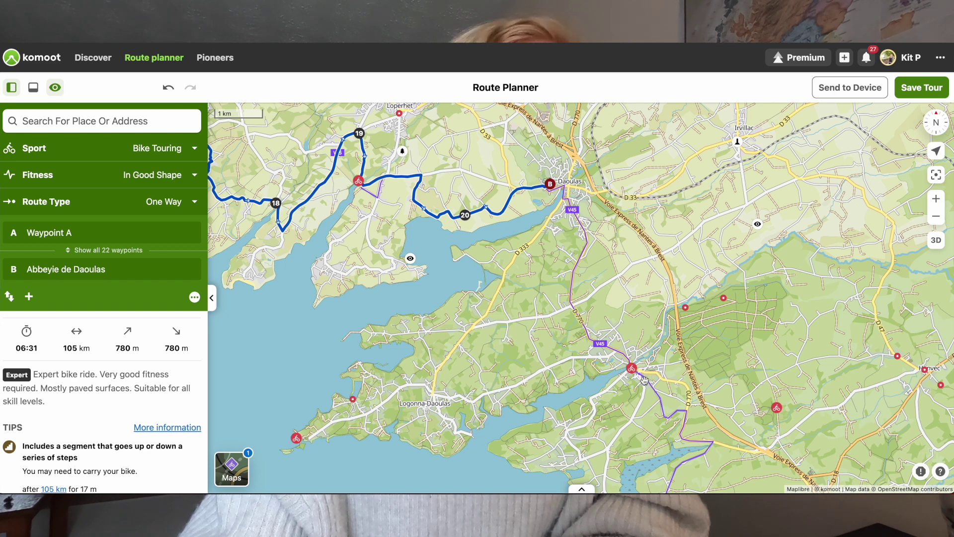
pyautogui.click(632, 369)
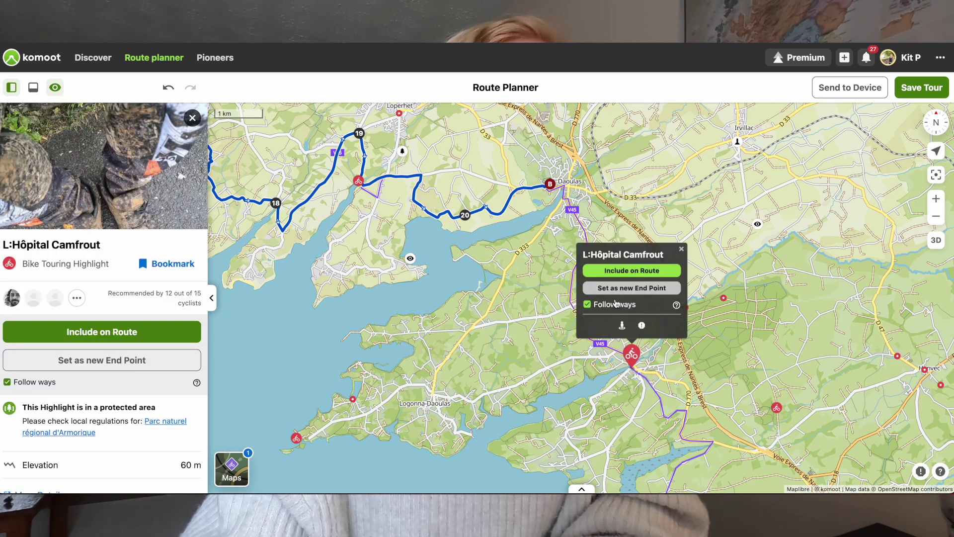
pyautogui.click(681, 248)
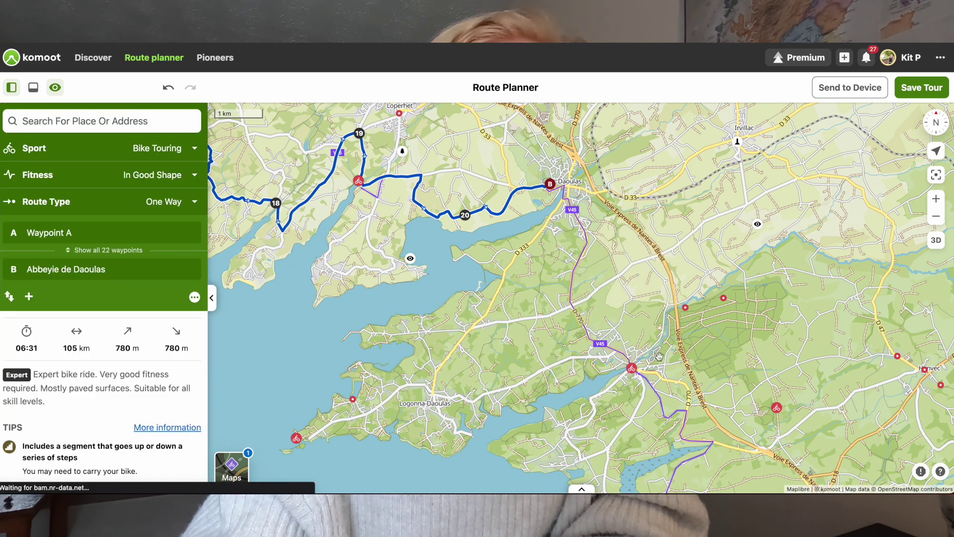
pyautogui.click(645, 379)
pyautogui.click(644, 324)
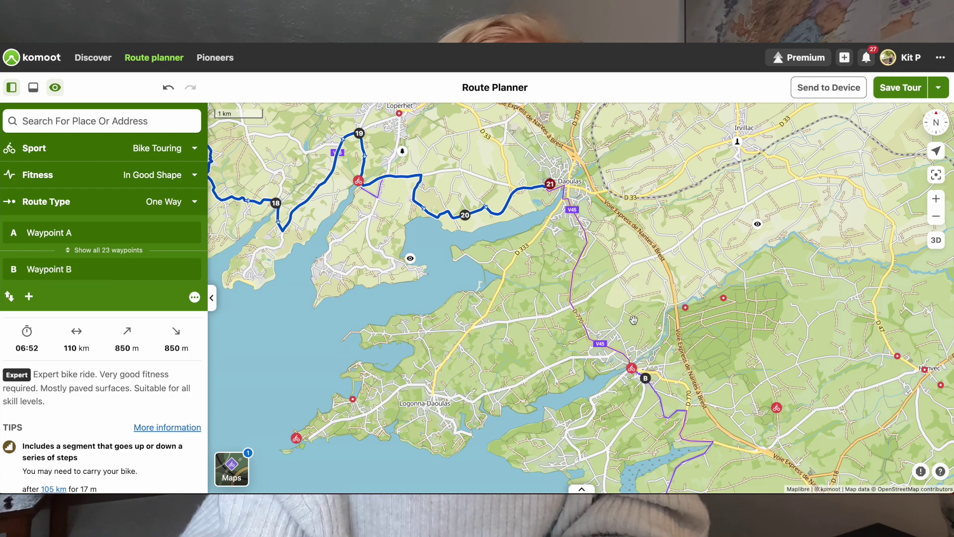
# Step: Extend the route along the V45 past Le Faou and across the Aulne to a new end point northeast of Argol
pyautogui.moveTo(680, 387); pyautogui.dragTo(581, 239)
pyautogui.moveTo(626, 365); pyautogui.dragTo(577, 285)
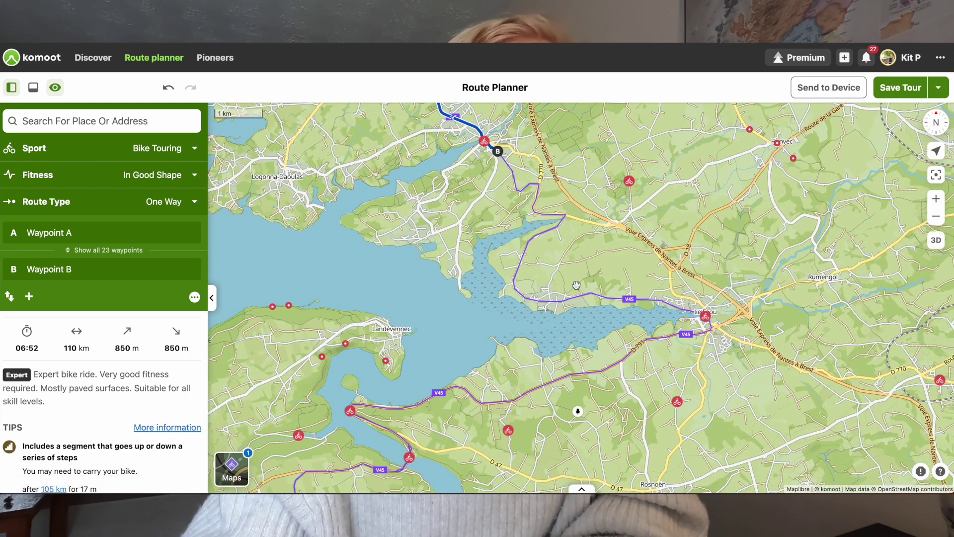
pyautogui.scroll(-6, 684, 375)
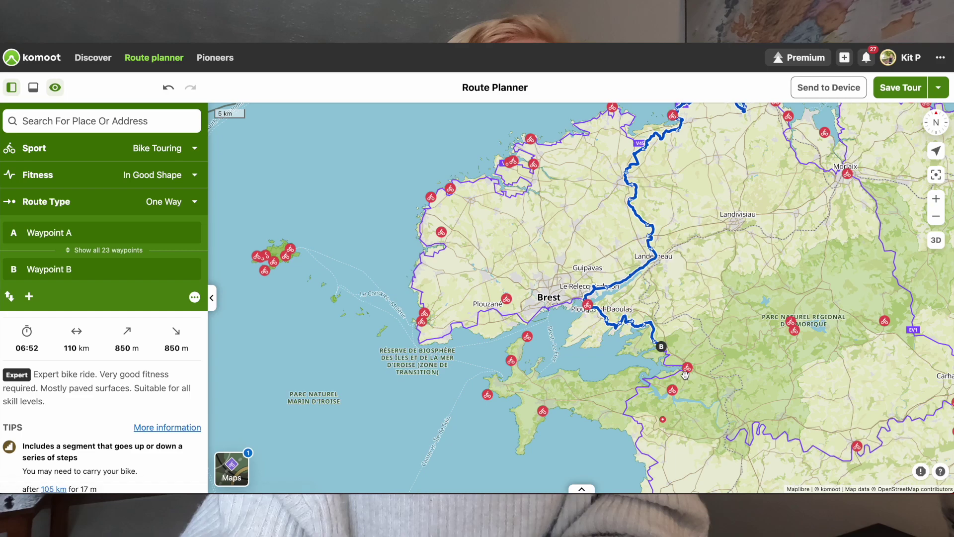
pyautogui.scroll(-2, 685, 375)
pyautogui.moveTo(685, 375); pyautogui.dragTo(625, 369)
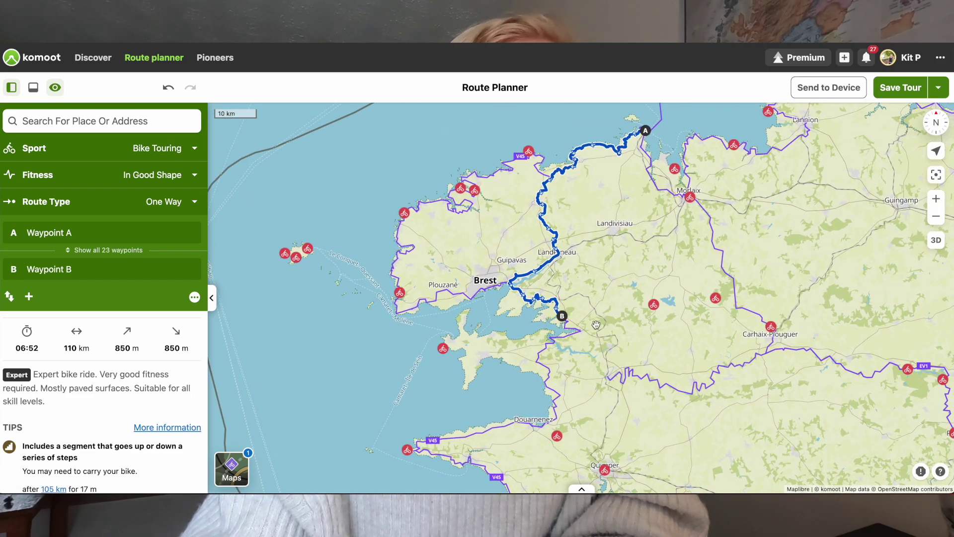
pyautogui.scroll(5, 626, 369)
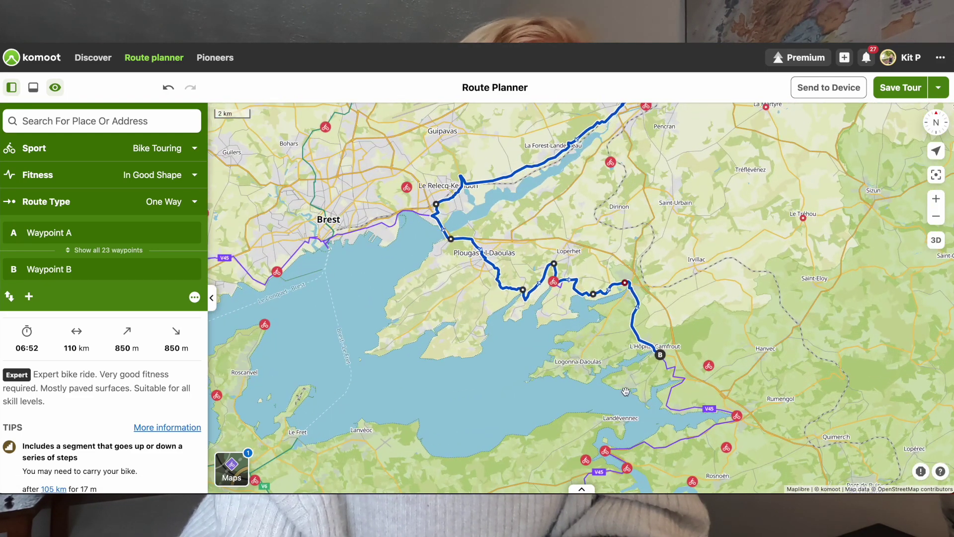
pyautogui.moveTo(625, 391); pyautogui.dragTo(536, 257)
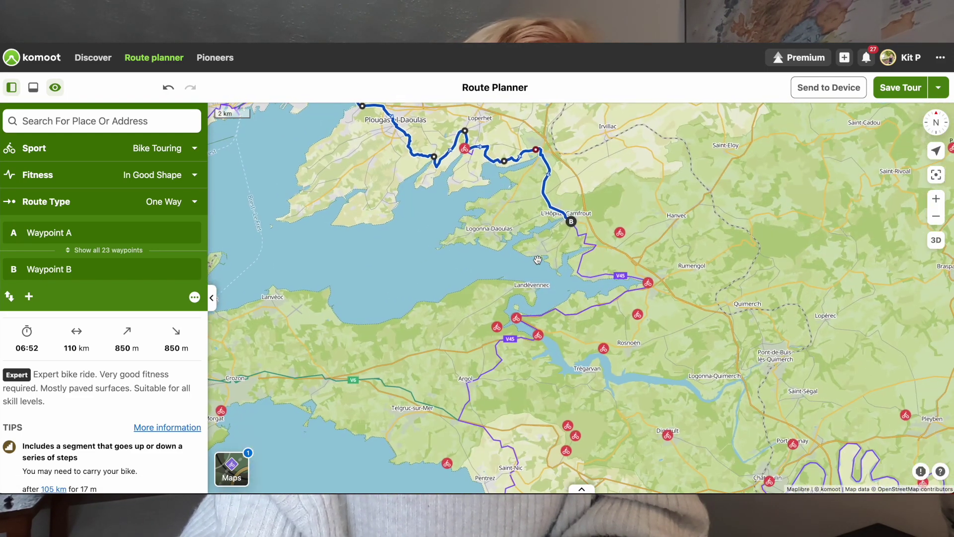
pyautogui.click(499, 354)
pyautogui.click(496, 297)
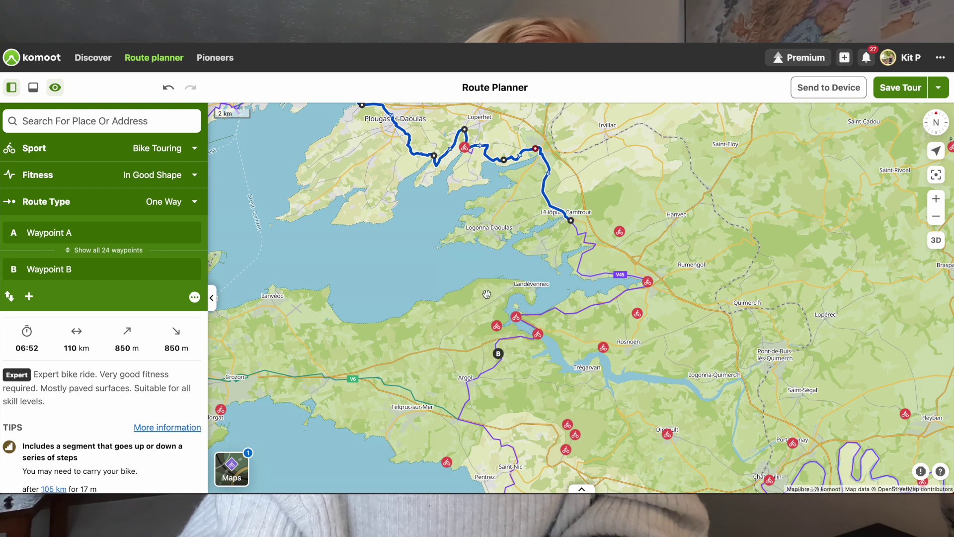
# Step: Include the Pont de Terenez and Église Le Faou highlights on the route
pyautogui.moveTo(517, 334); pyautogui.dragTo(511, 236)
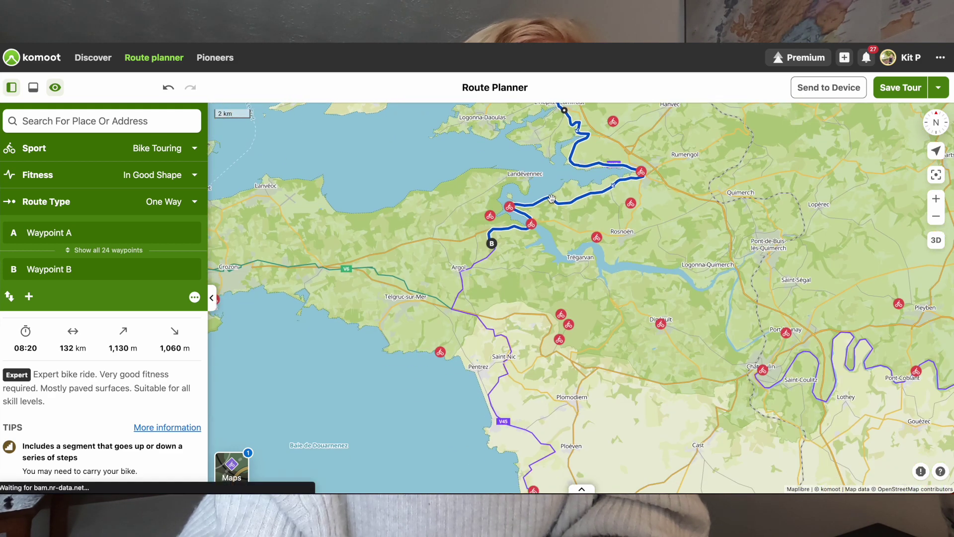
pyautogui.click(532, 227)
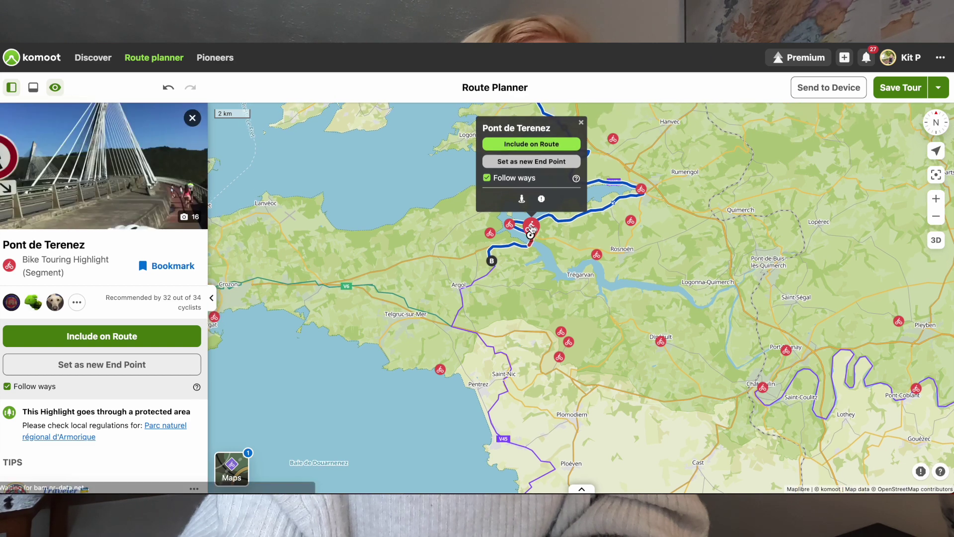
pyautogui.click(531, 144)
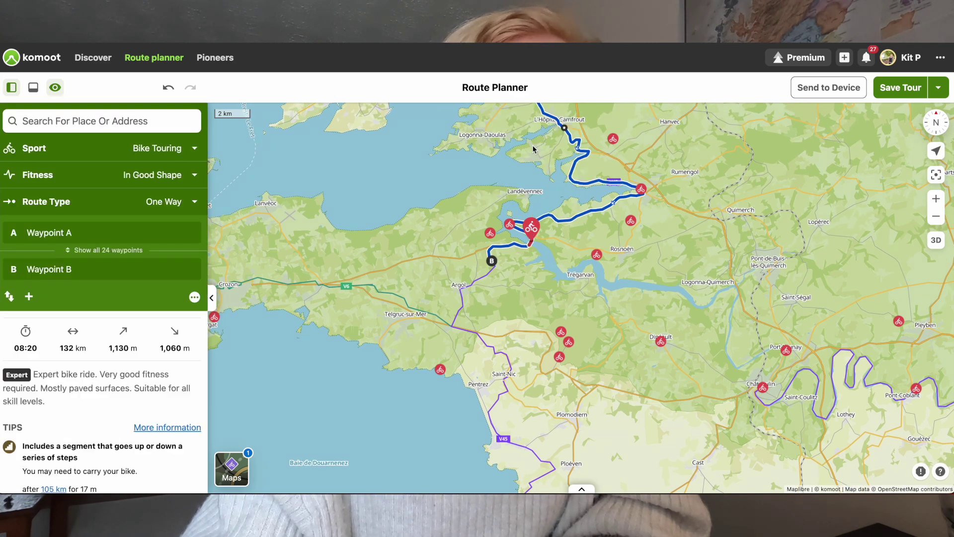
pyautogui.click(641, 189)
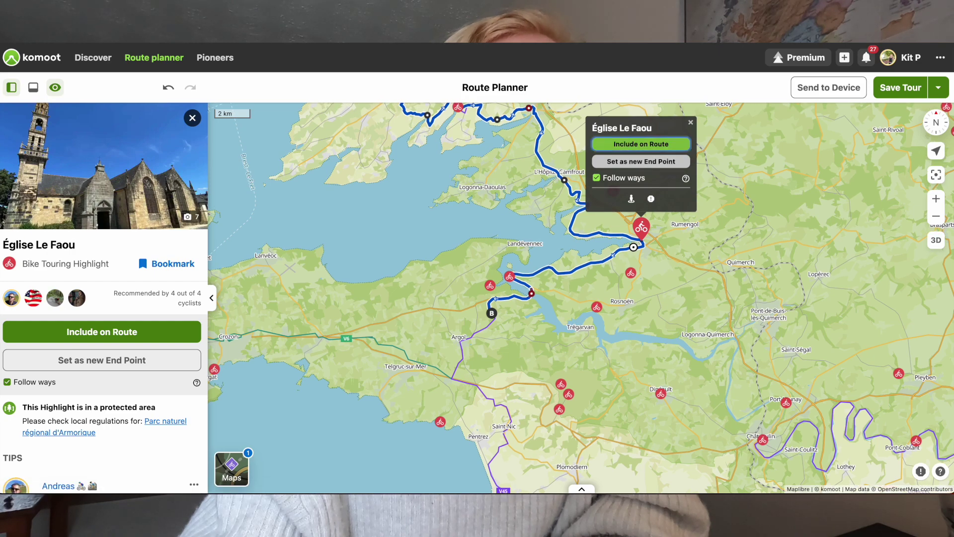
pyautogui.click(641, 143)
# Step: Extend the route eastward off the V45 to a new end point on the road southeast of Trégarvan, just north of the D47
pyautogui.moveTo(555, 340); pyautogui.dragTo(554, 225)
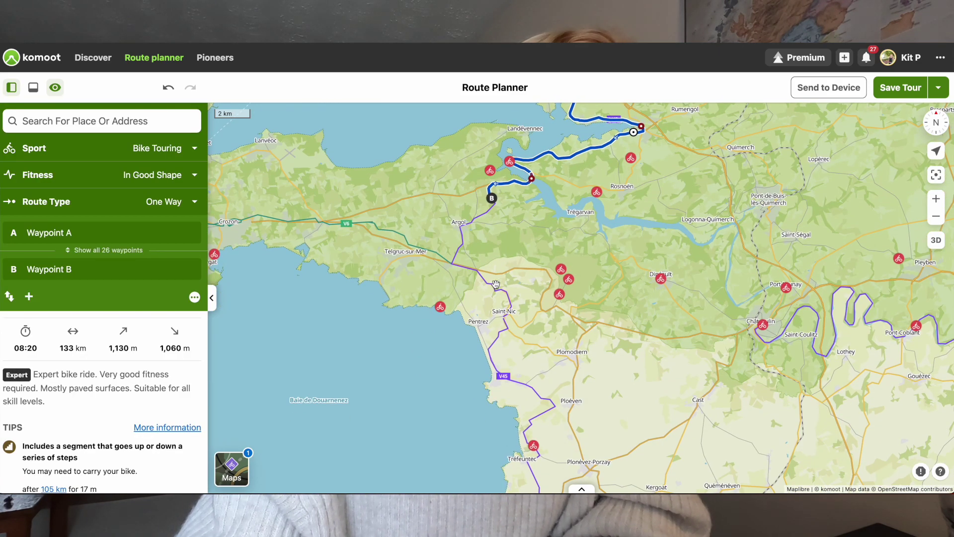
pyautogui.scroll(5, 456, 262)
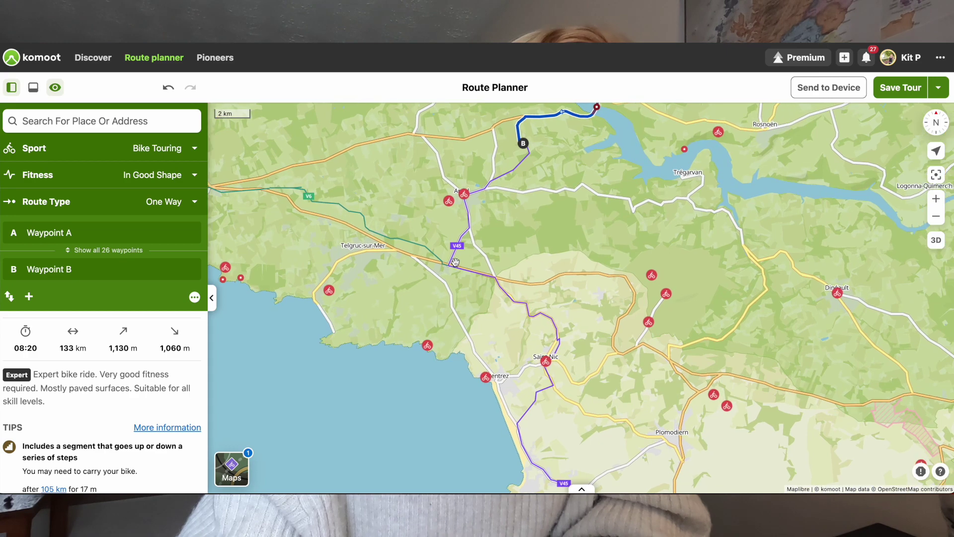
pyautogui.scroll(3, 592, 243)
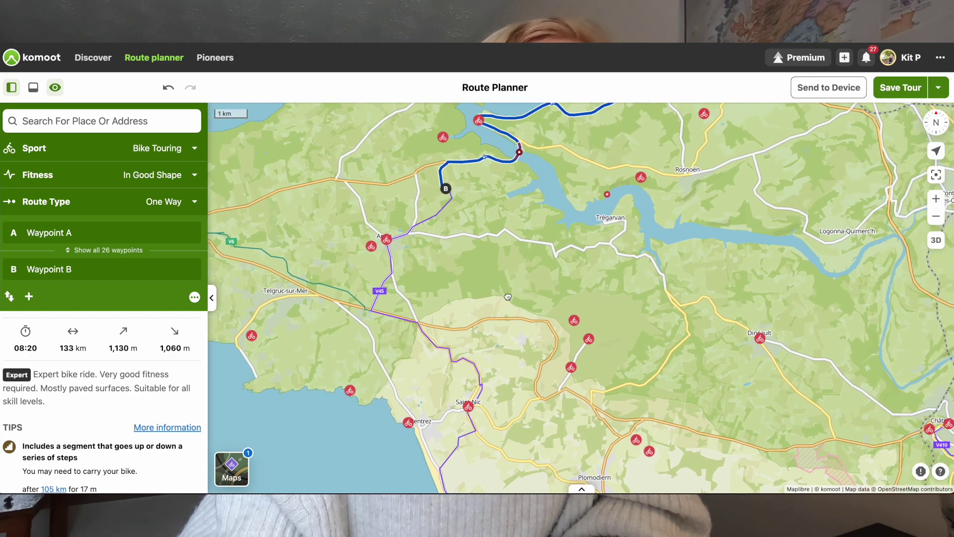
pyautogui.scroll(3, 601, 265)
pyautogui.scroll(2, 602, 265)
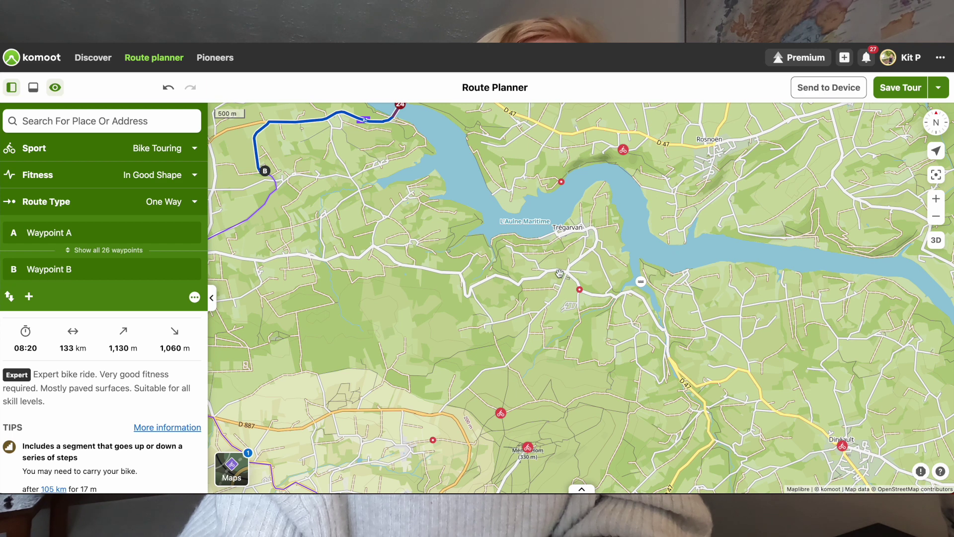
pyautogui.click(665, 331)
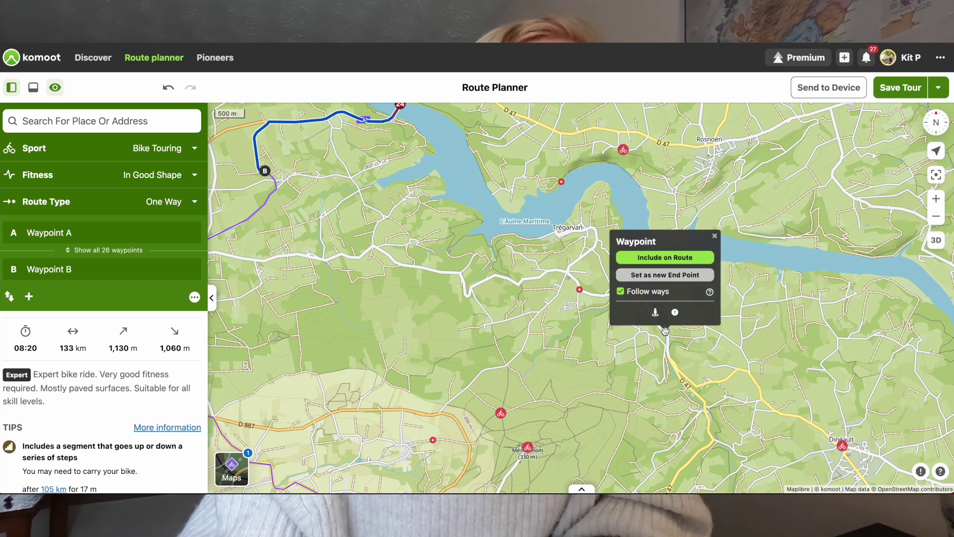
pyautogui.click(654, 277)
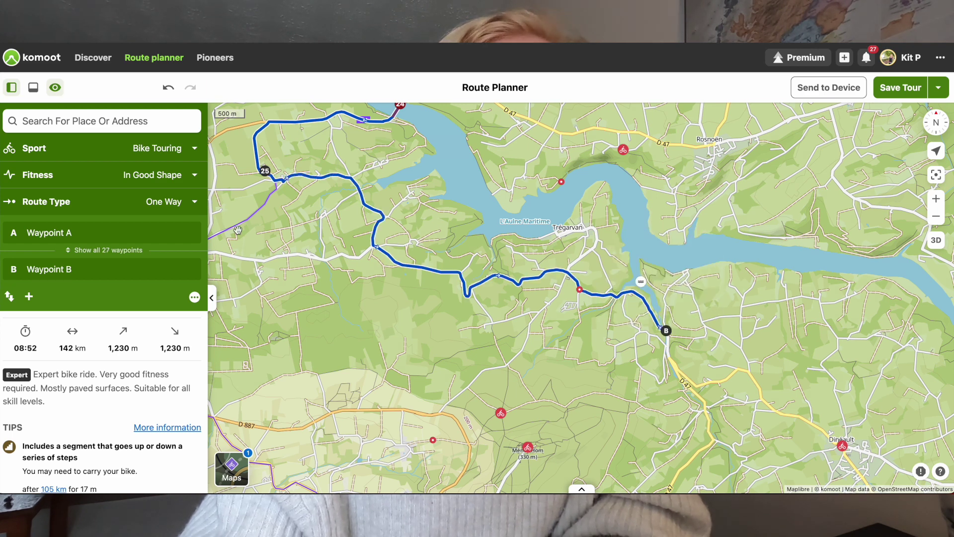
# Step: Extend the route through Dinéault to a new end point on the north side of Châteaulin's centre
pyautogui.moveTo(533, 356); pyautogui.dragTo(316, 337)
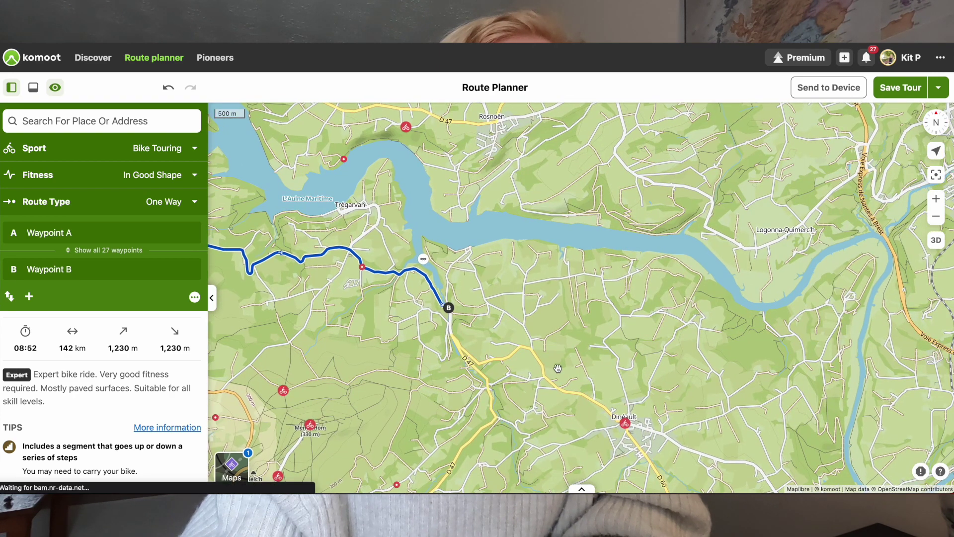
pyautogui.moveTo(465, 332); pyautogui.dragTo(317, 265)
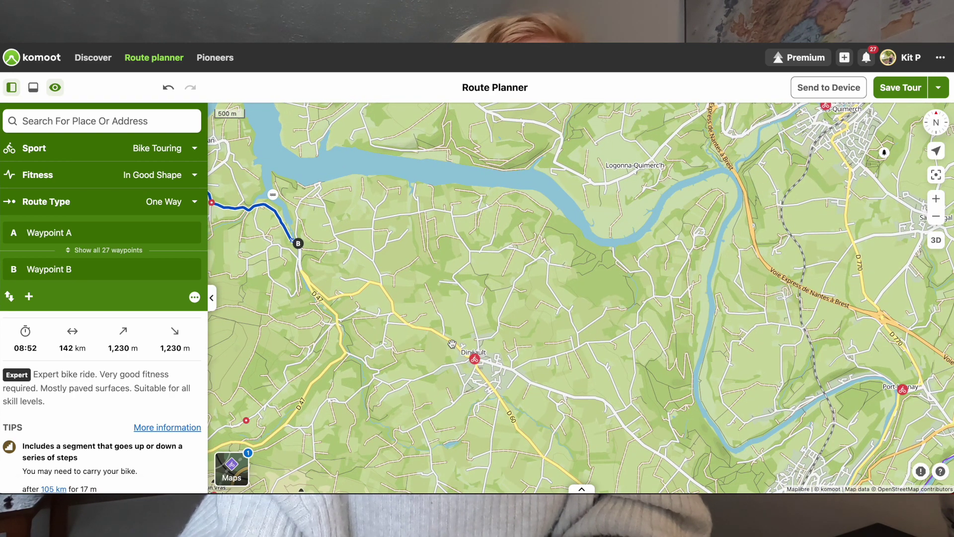
pyautogui.click(475, 359)
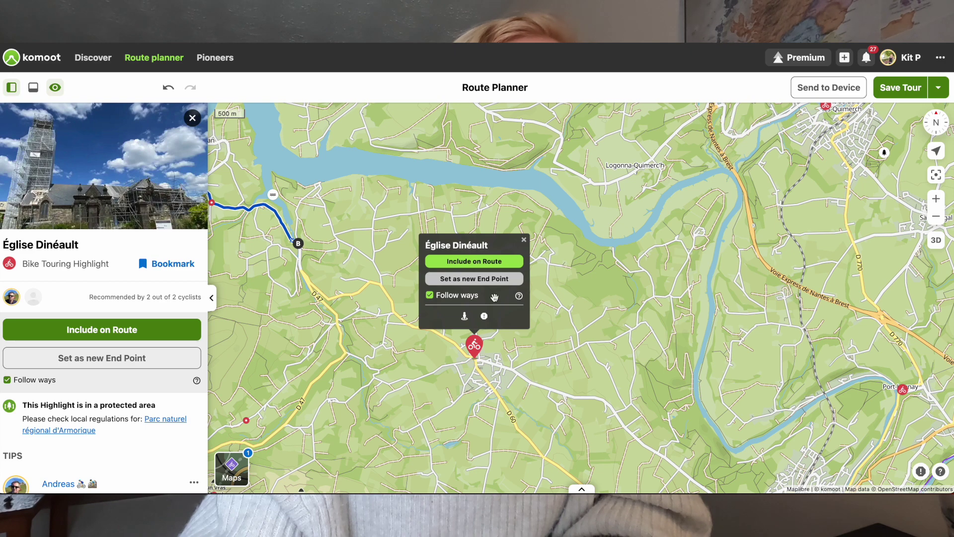
pyautogui.click(480, 326)
pyautogui.moveTo(623, 346); pyautogui.dragTo(483, 274)
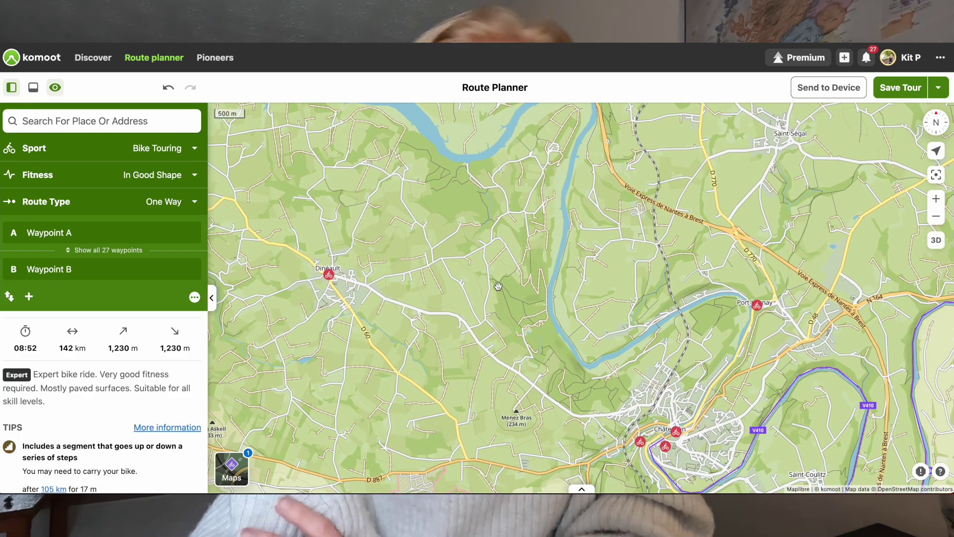
pyautogui.moveTo(615, 375); pyautogui.dragTo(552, 356)
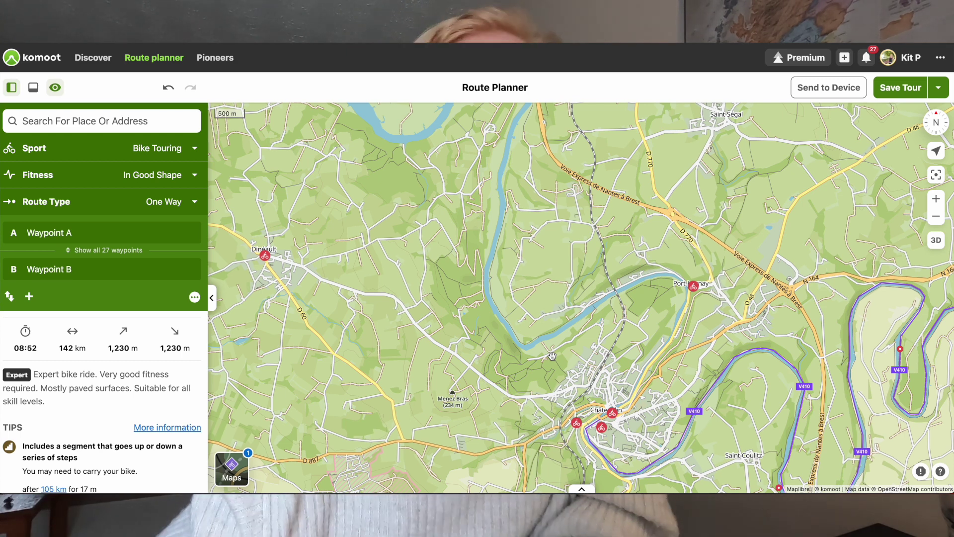
pyautogui.moveTo(576, 388); pyautogui.dragTo(532, 341)
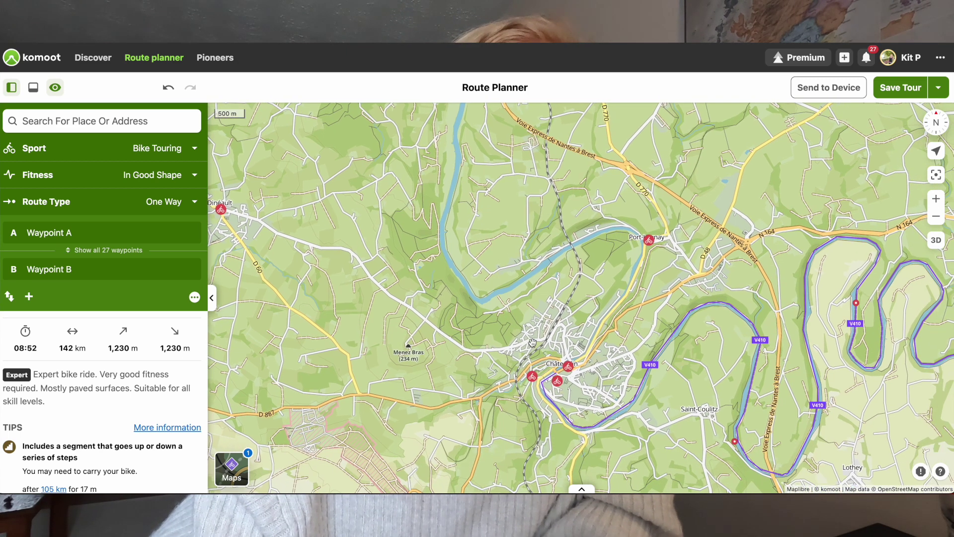
pyautogui.click(567, 353)
pyautogui.click(555, 298)
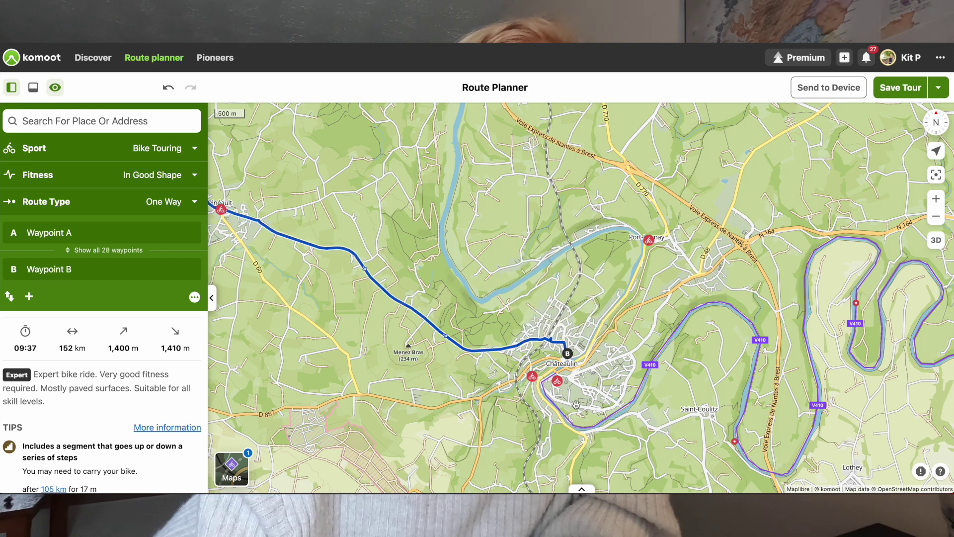
# Step: Check the Chapelle Notre-Dame Châteaulin highlight, then extend the route to a new end point on the V410 southeast of Châteaulin's centre
pyautogui.click(532, 377)
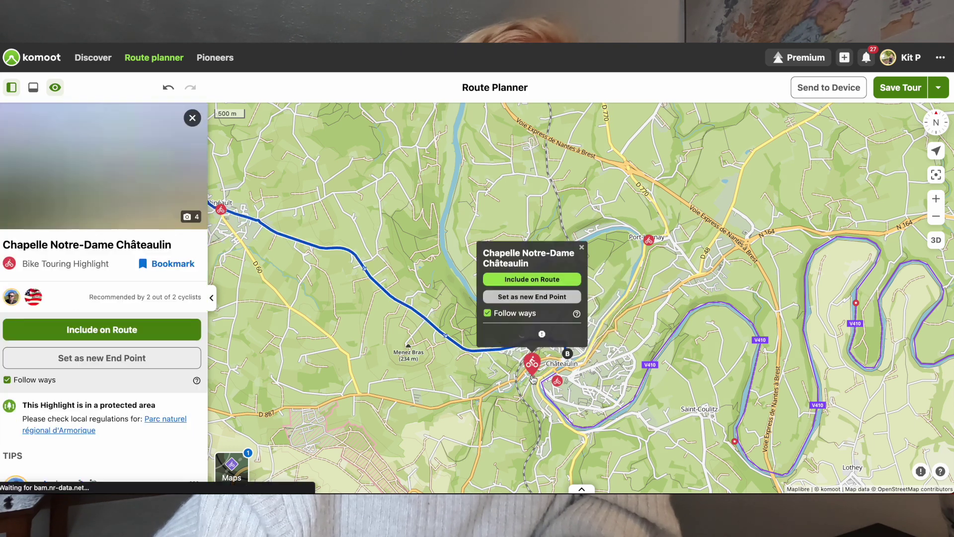
pyautogui.click(581, 247)
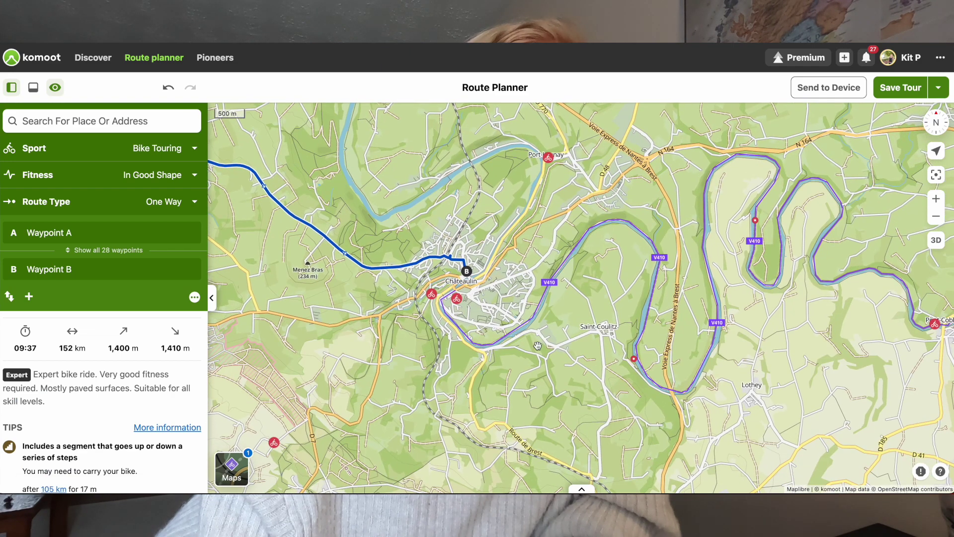
pyautogui.click(488, 346)
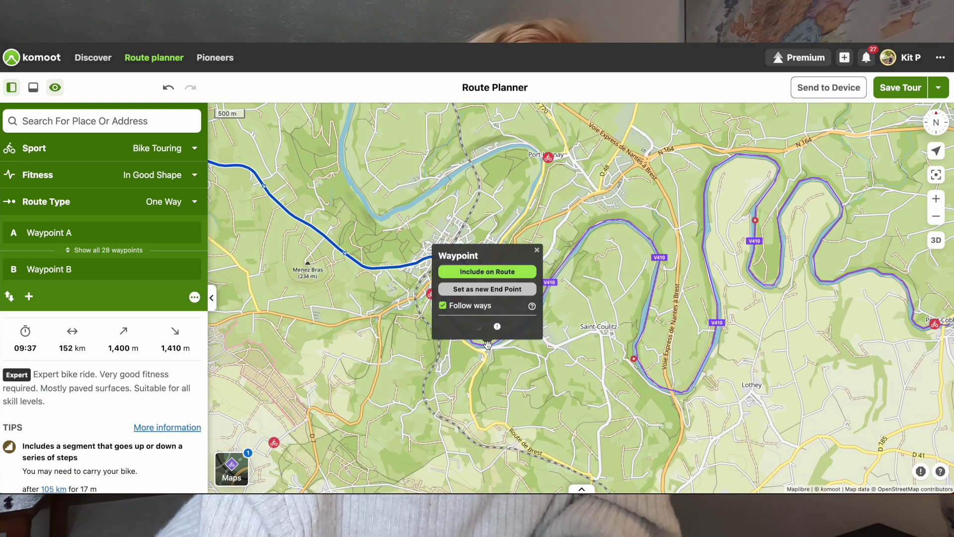
pyautogui.click(488, 291)
# Step: Extend the route east along the V410 corridor to a new end point at the V7 junction southwest of Carhaix-Plouguer
pyautogui.moveTo(566, 336); pyautogui.dragTo(385, 302)
pyautogui.scroll(-5, 384, 302)
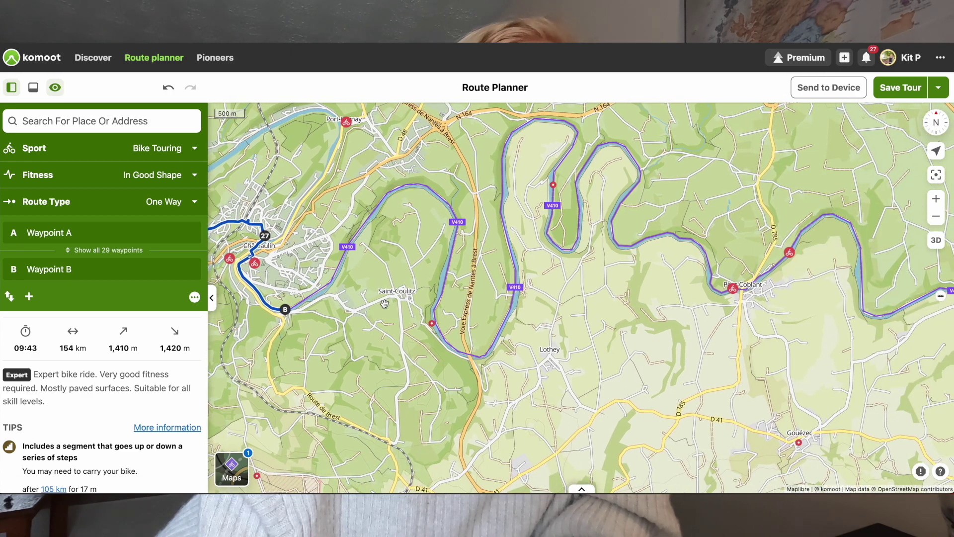
pyautogui.moveTo(876, 179); pyautogui.dragTo(478, 275)
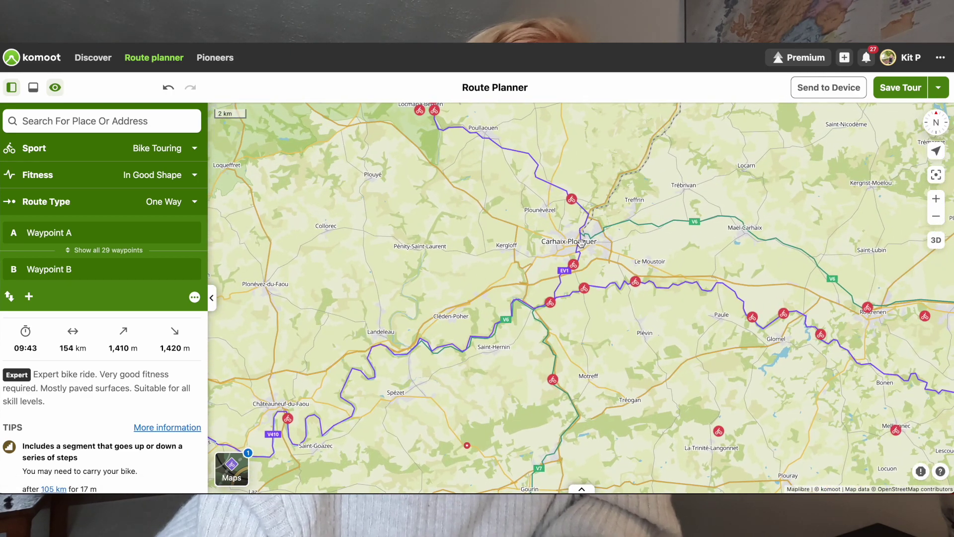
pyautogui.scroll(2, 582, 243)
pyautogui.scroll(4, 581, 243)
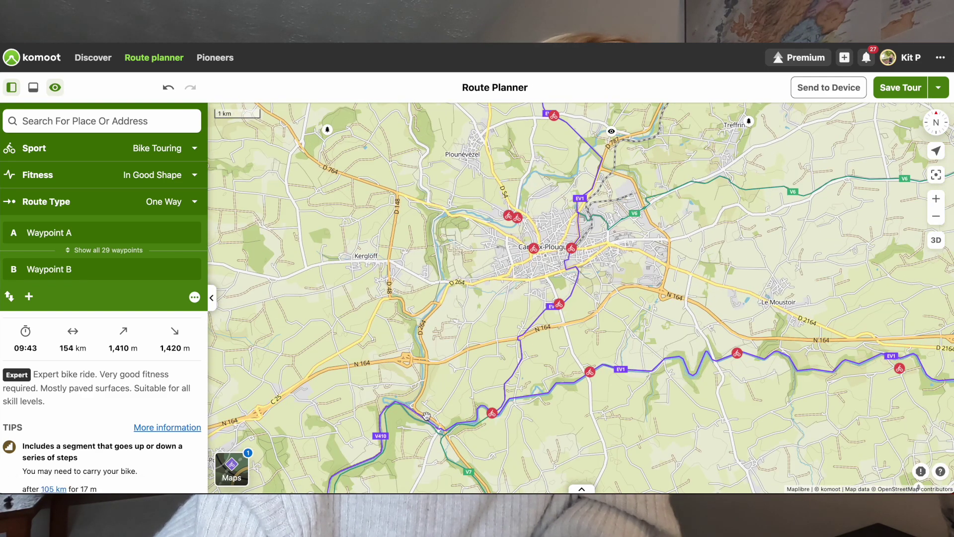
pyautogui.click(440, 431)
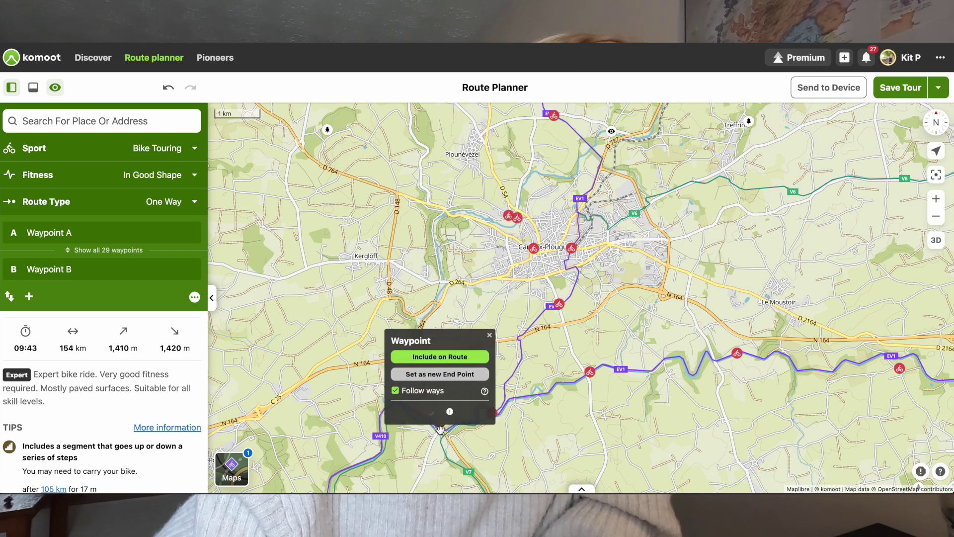
pyautogui.click(437, 372)
# Step: Reroute the section east of Châteaulin onto the V410 river loop between Saint-Coulitz and Lothey
pyautogui.scroll(-5, 436, 372)
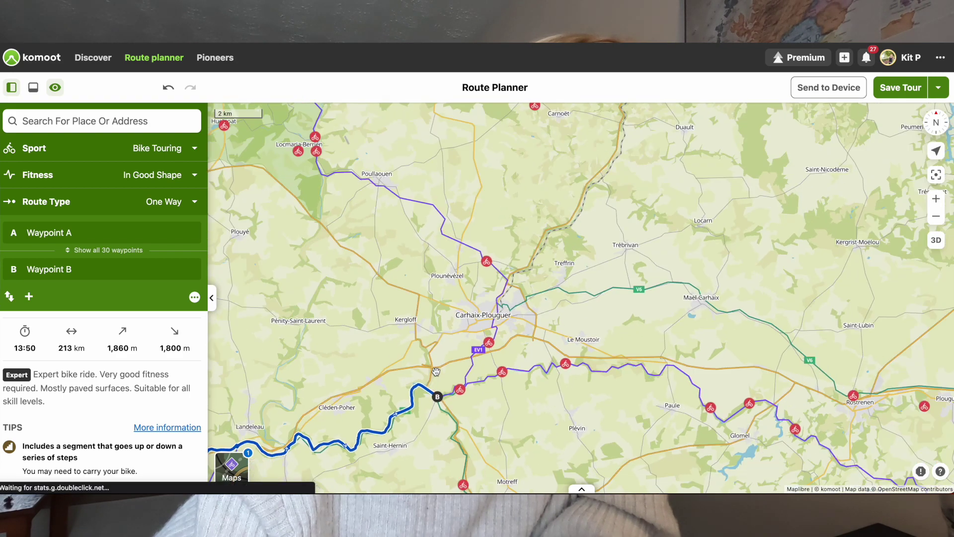
pyautogui.press('Left')
pyautogui.press('Left')
pyautogui.press('Left')
pyautogui.press('Left')
pyautogui.press('Left')
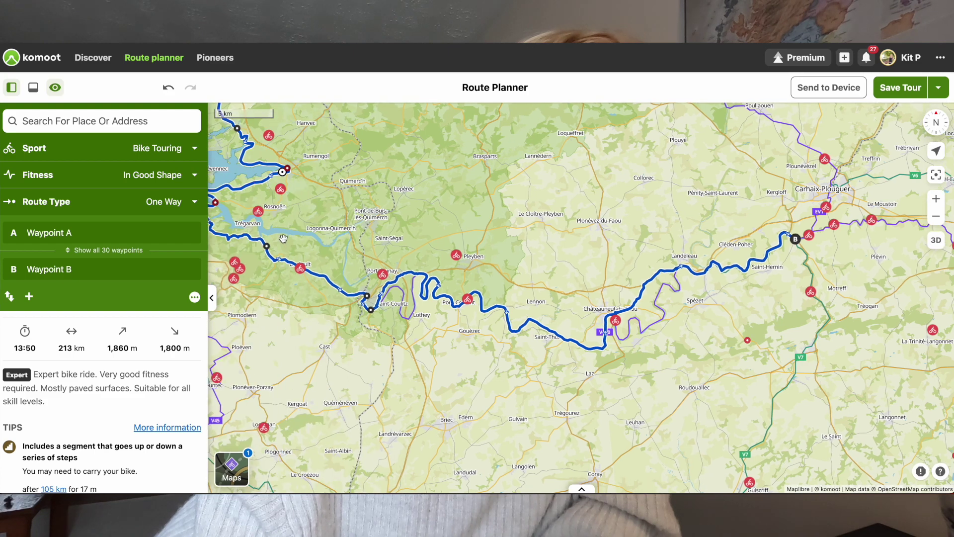
pyautogui.scroll(5, 422, 305)
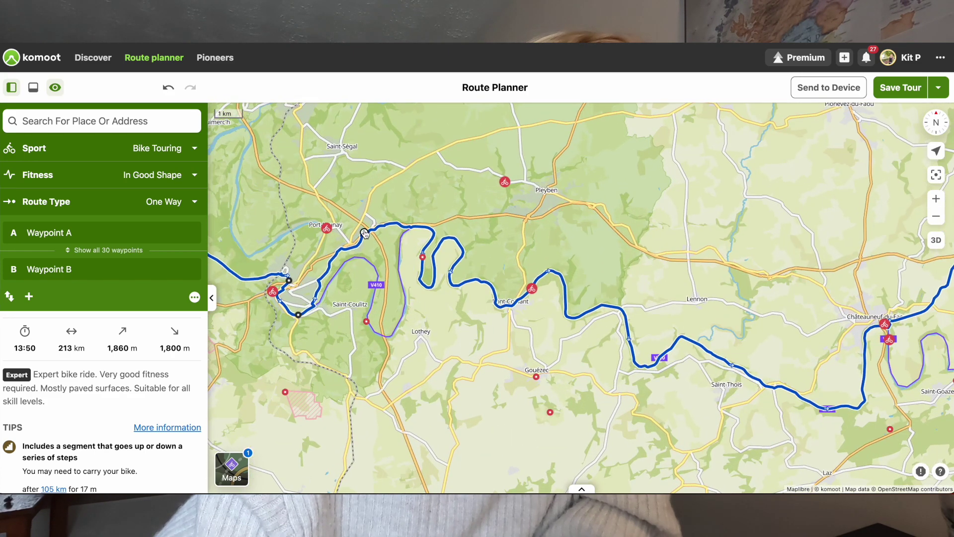
pyautogui.click(385, 335)
# Step: Reroute the section between Châteauneuf-du-Faou and Landeleau onto the V410 river loops north and northeast of Saint-Goazec
pyautogui.moveTo(644, 362); pyautogui.dragTo(461, 342)
pyautogui.press('Right')
pyautogui.press('Right')
pyautogui.press('Right')
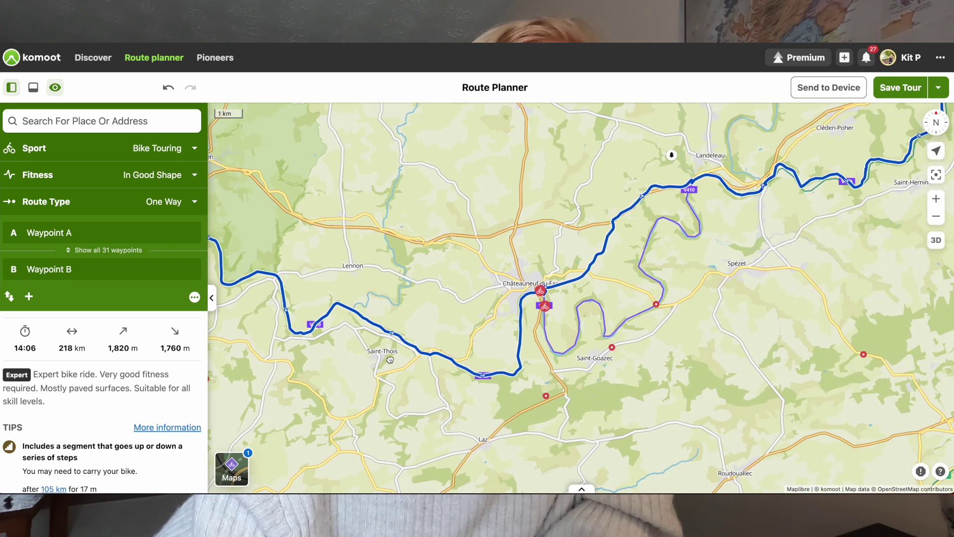
pyautogui.press('Right')
pyautogui.press('Right')
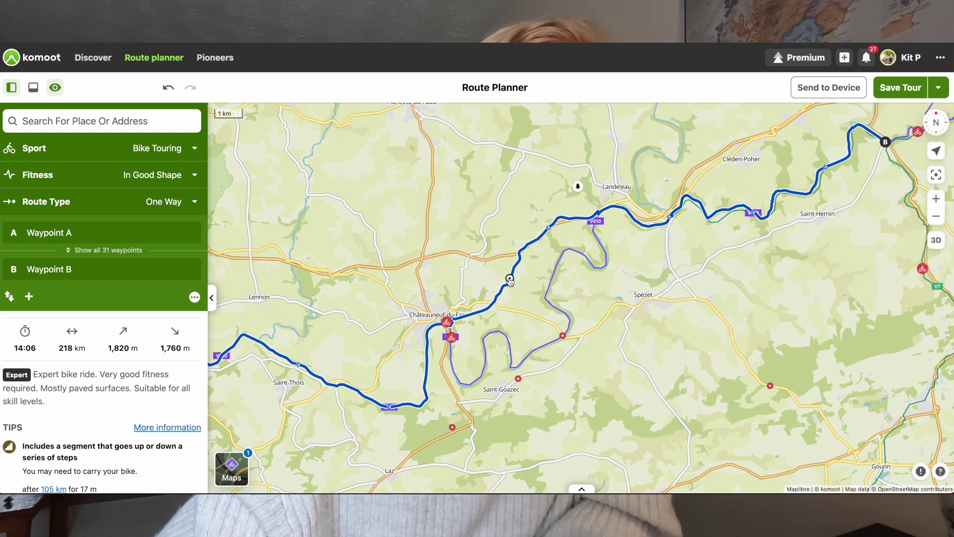
pyautogui.click(546, 298)
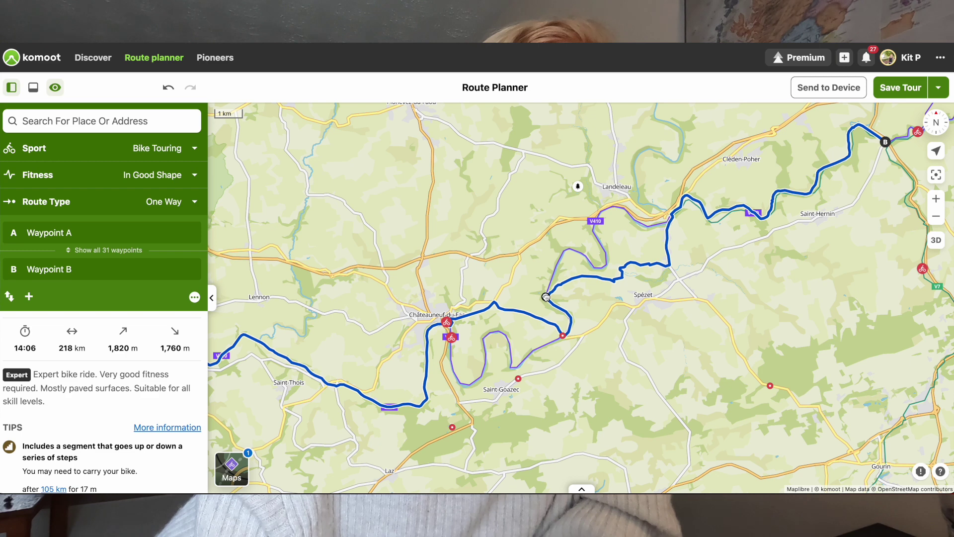
pyautogui.click(549, 282)
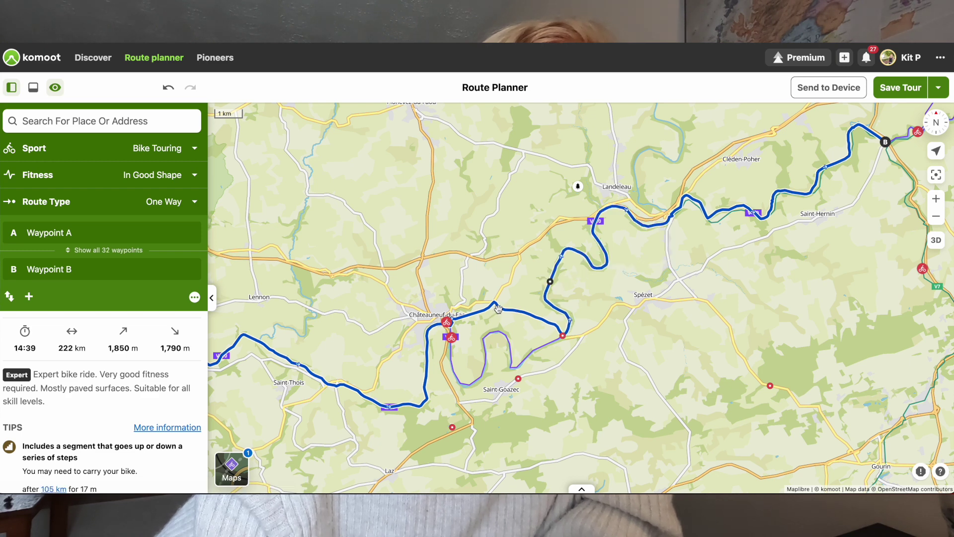
pyautogui.moveTo(499, 309); pyautogui.dragTo(499, 333)
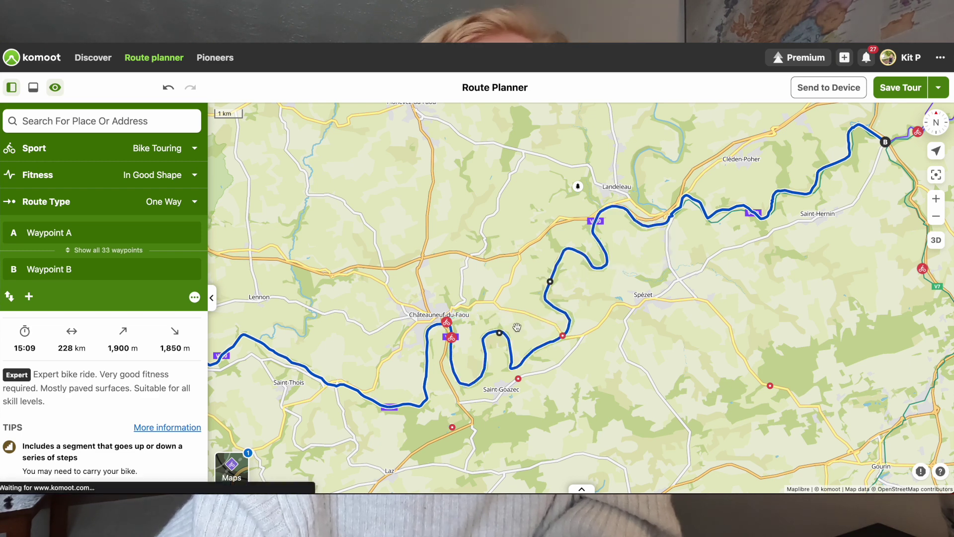
# Step: Shift the section northwest of Saint-Hernin from the V410 onto the parallel V6, using two waypoints
pyautogui.moveTo(622, 295); pyautogui.dragTo(447, 302)
pyautogui.moveTo(557, 232); pyautogui.dragTo(505, 266)
pyautogui.scroll(5, 504, 266)
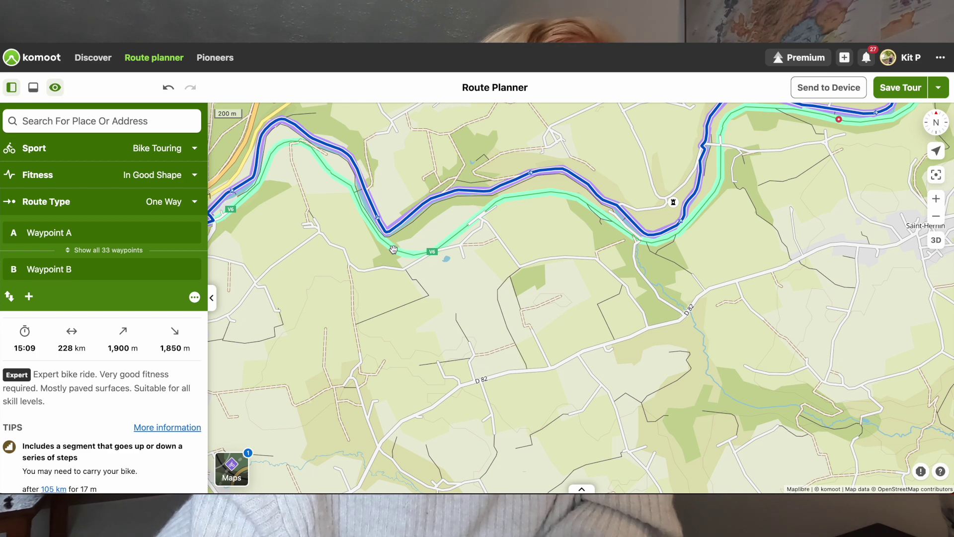
pyautogui.moveTo(362, 246); pyautogui.dragTo(418, 251)
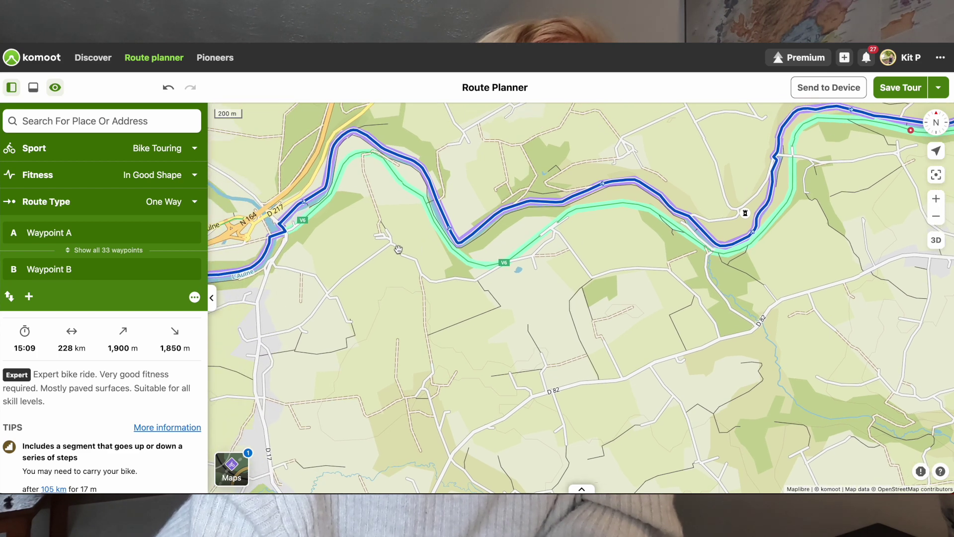
pyautogui.moveTo(382, 149); pyautogui.dragTo(389, 174)
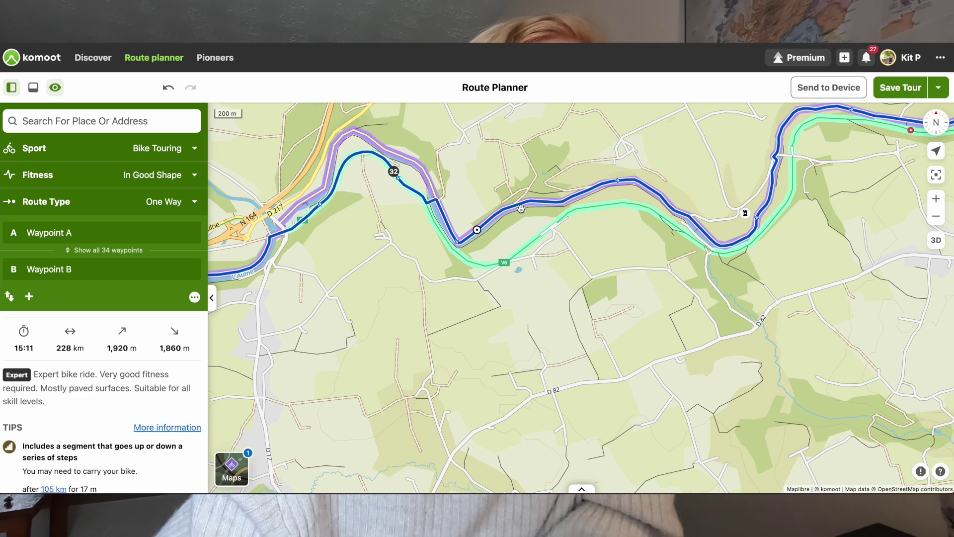
pyautogui.moveTo(519, 206); pyautogui.dragTo(525, 233)
# Step: Extend the route north to a new end point by the river between Kergloff and Carhaix-Plouguer
pyautogui.moveTo(745, 213); pyautogui.dragTo(449, 274)
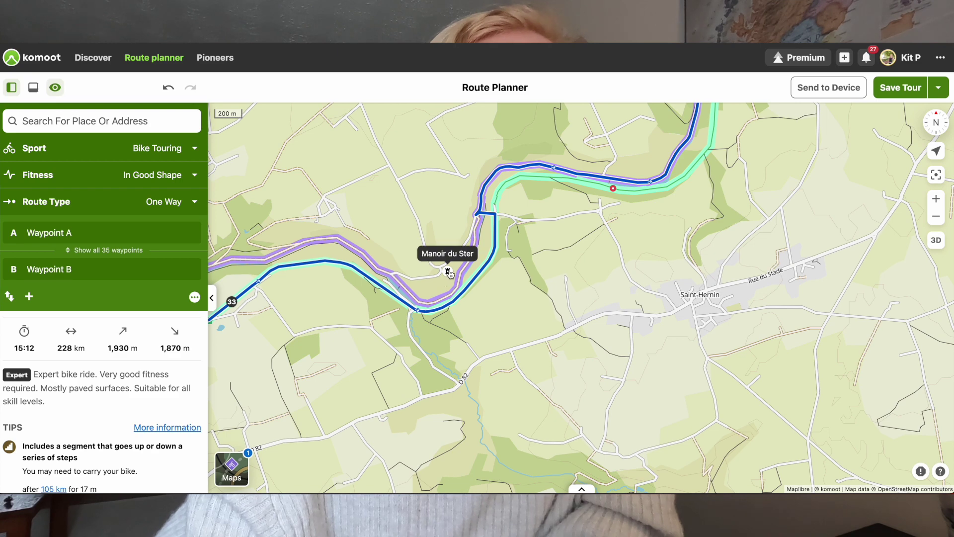
pyautogui.scroll(-5, 449, 272)
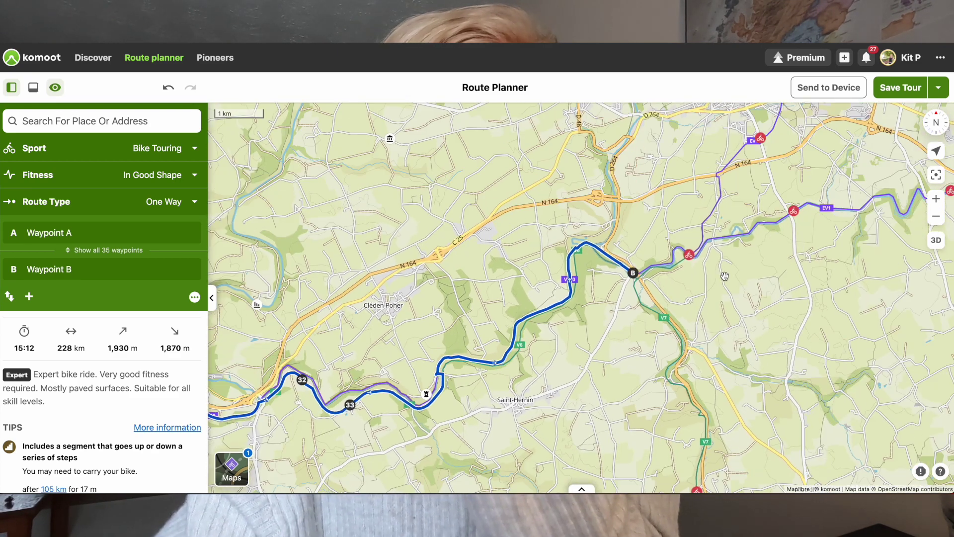
pyautogui.moveTo(337, 165); pyautogui.dragTo(493, 274)
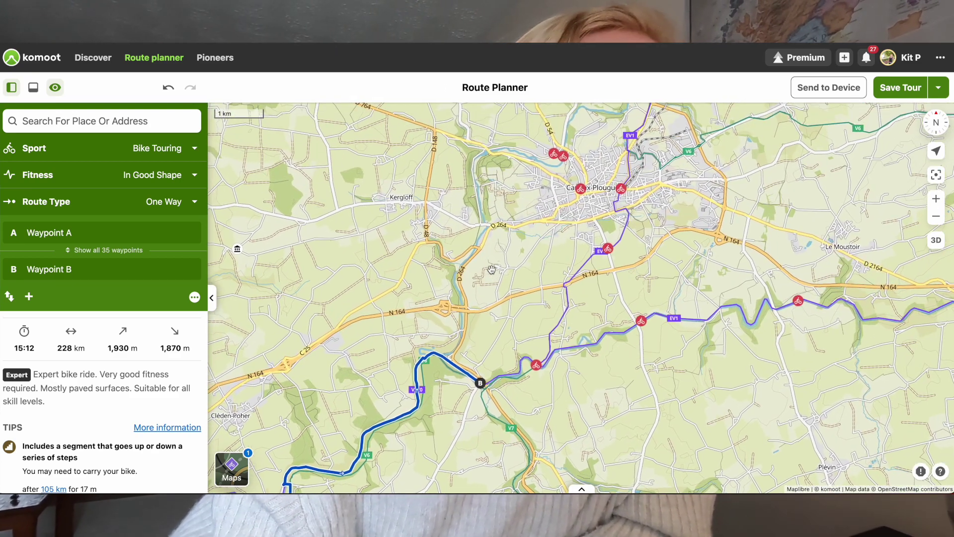
pyautogui.click(483, 187)
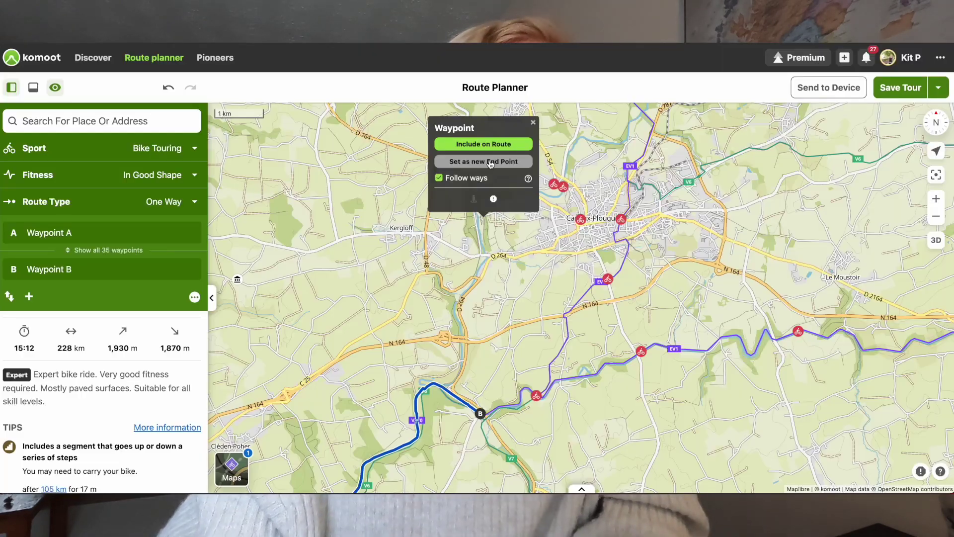
pyautogui.click(483, 161)
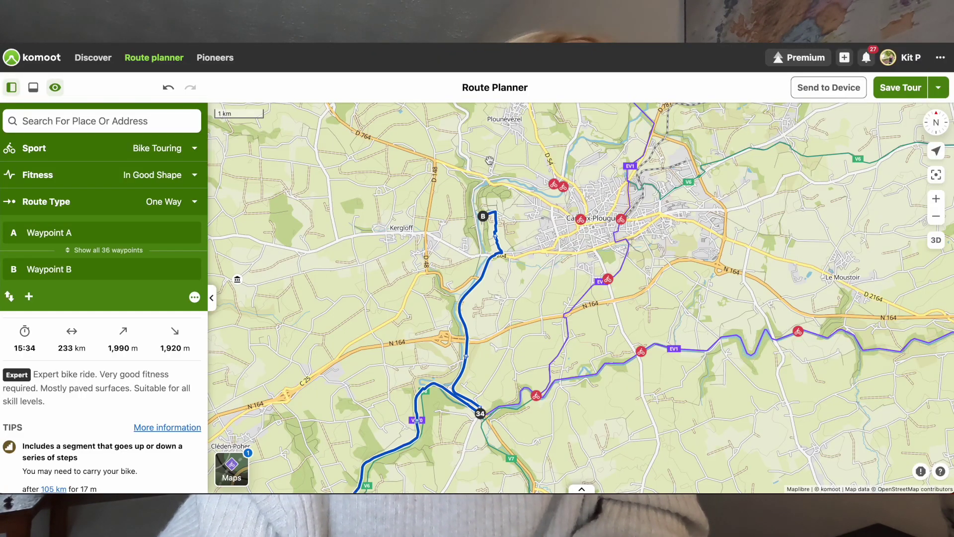
# Step: Extend the route to a new end point on the EV1 north of Plounévézel, beside the Voie Verte entre Carhaix et Poullaouen highlight
pyautogui.scroll(-1, 502, 333)
pyautogui.scroll(1, 502, 333)
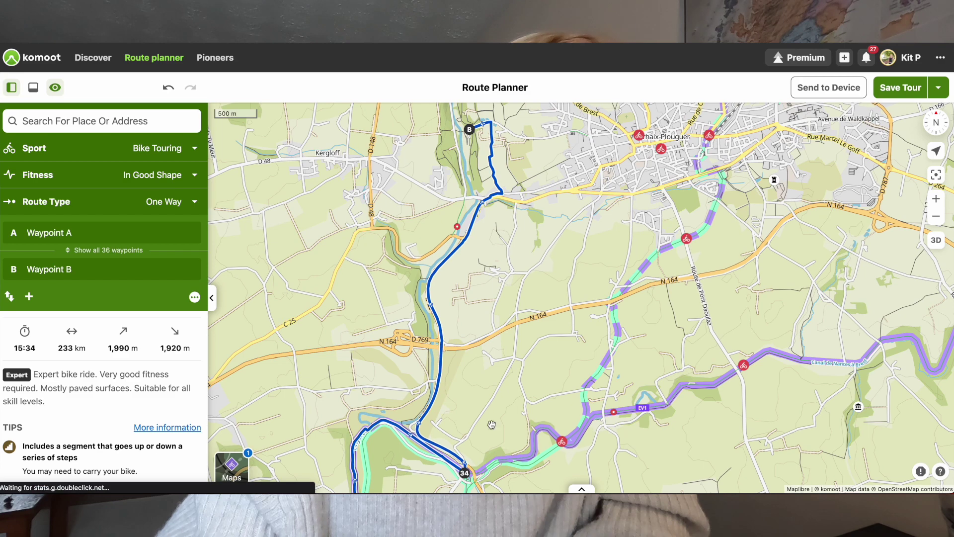
pyautogui.press('Up')
pyautogui.press('Up')
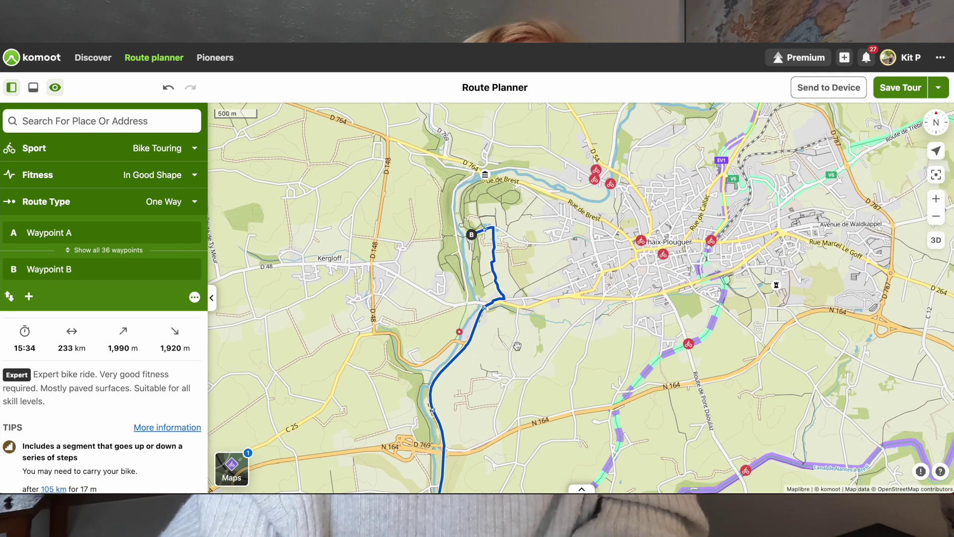
pyautogui.moveTo(500, 228); pyautogui.dragTo(562, 303)
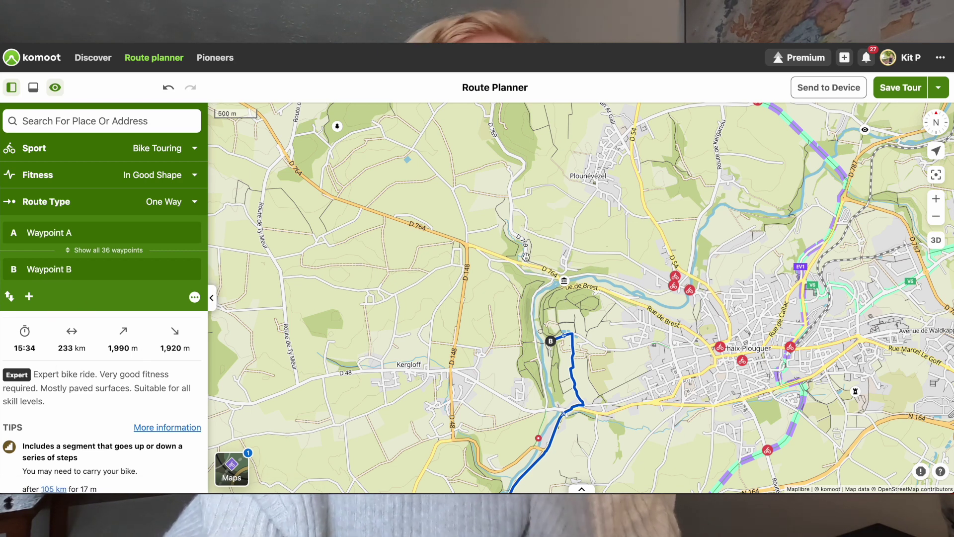
pyautogui.scroll(-2, 525, 257)
pyautogui.moveTo(546, 135); pyautogui.dragTo(548, 236)
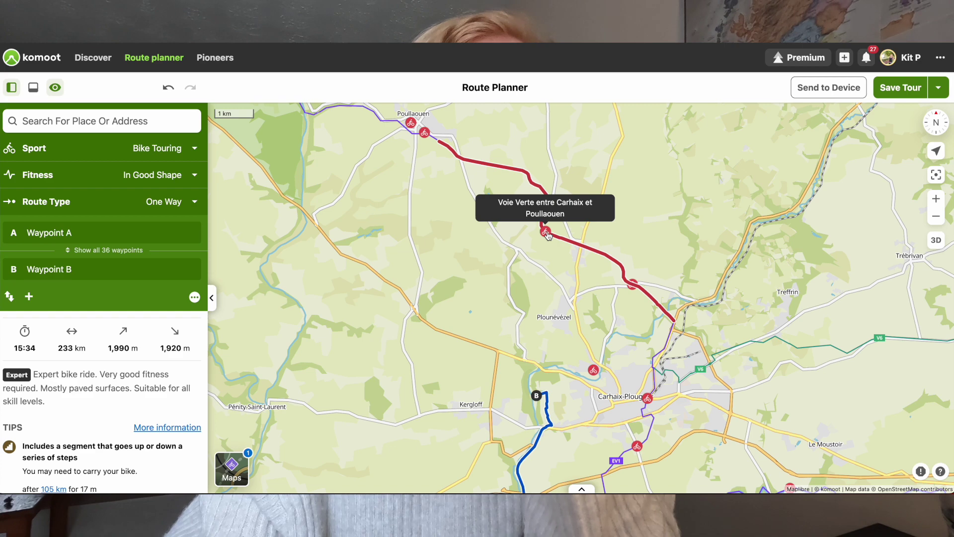
pyautogui.scroll(3, 548, 234)
pyautogui.moveTo(590, 275); pyautogui.dragTo(588, 332)
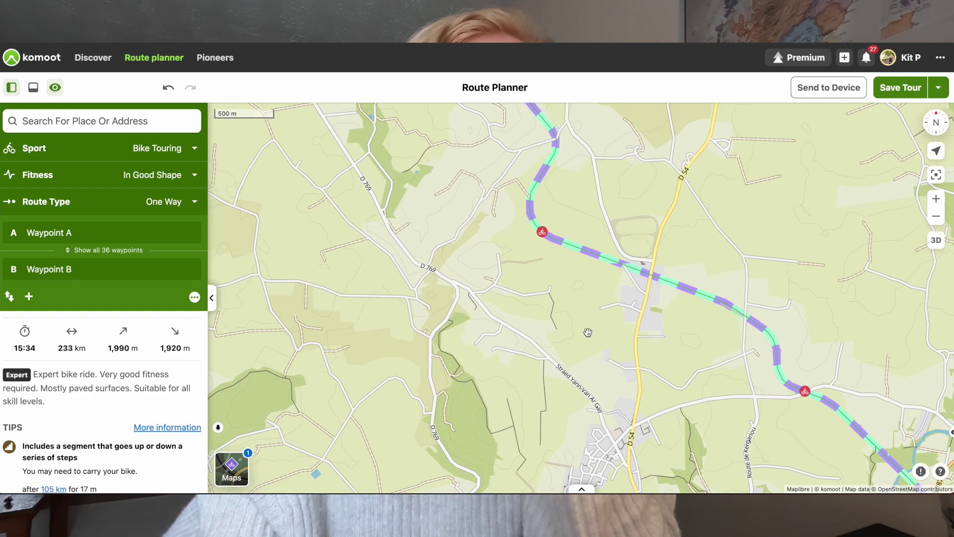
pyautogui.scroll(2, 587, 313)
pyautogui.moveTo(511, 167); pyautogui.dragTo(514, 219)
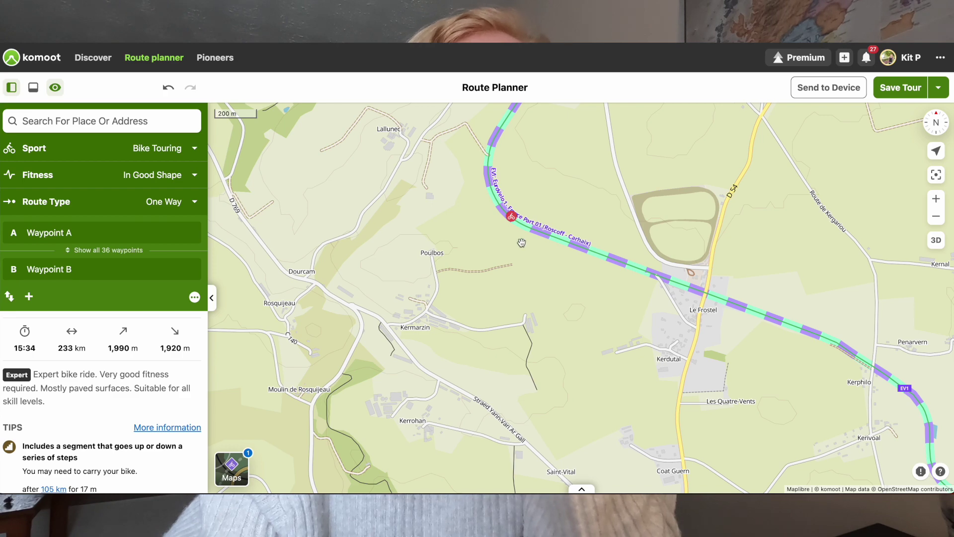
pyautogui.scroll(2, 516, 242)
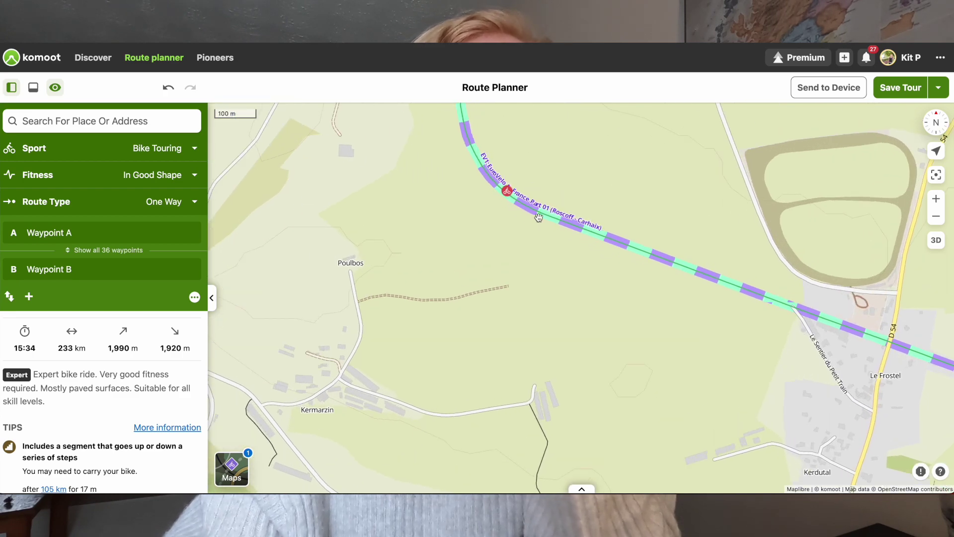
pyautogui.scroll(-5, 539, 217)
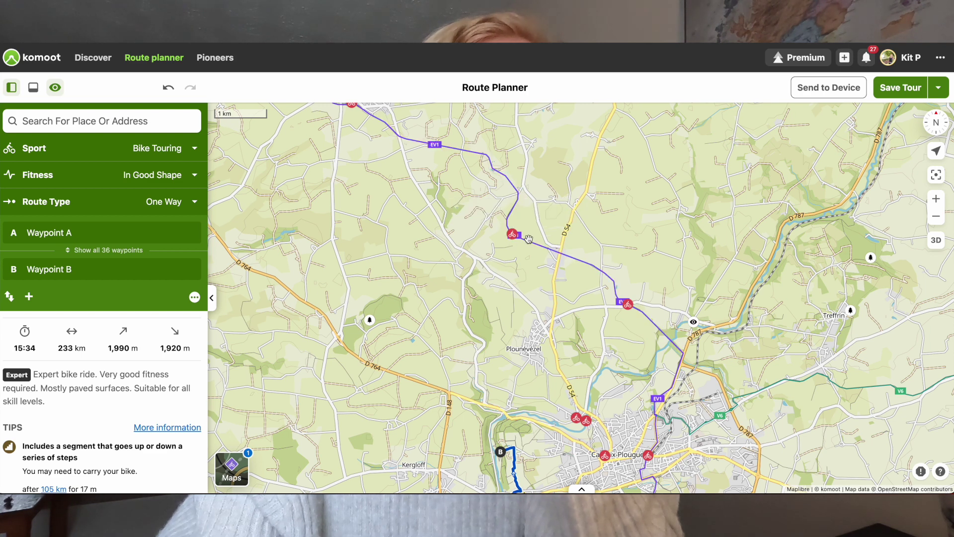
pyautogui.click(528, 242)
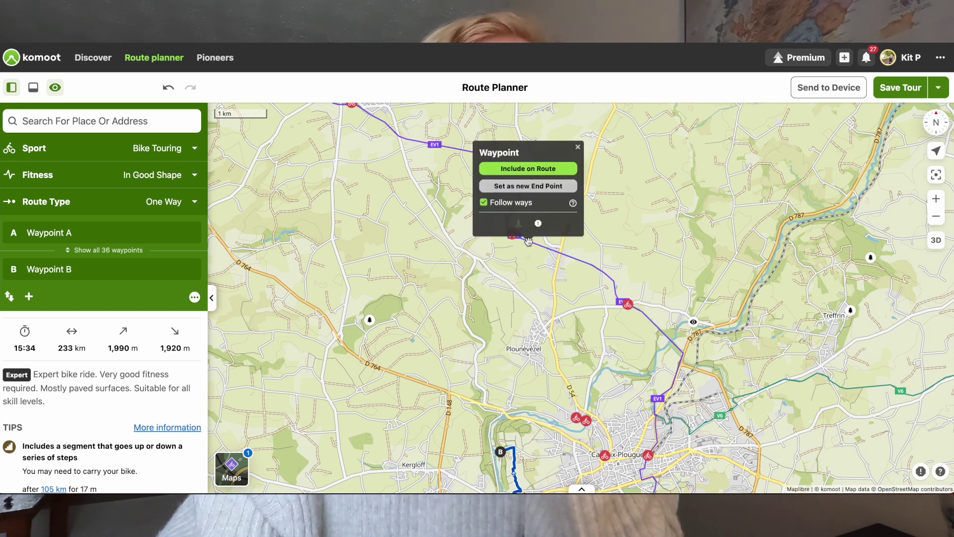
pyautogui.click(514, 185)
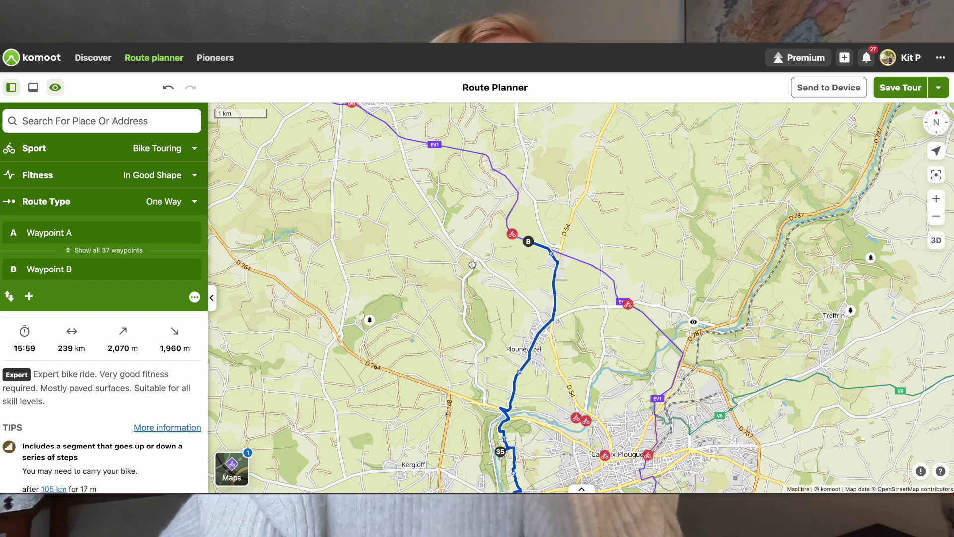
# Step: Extend the route north along the EV1 to a new end point in central Morlaix
pyautogui.scroll(-5, 472, 264)
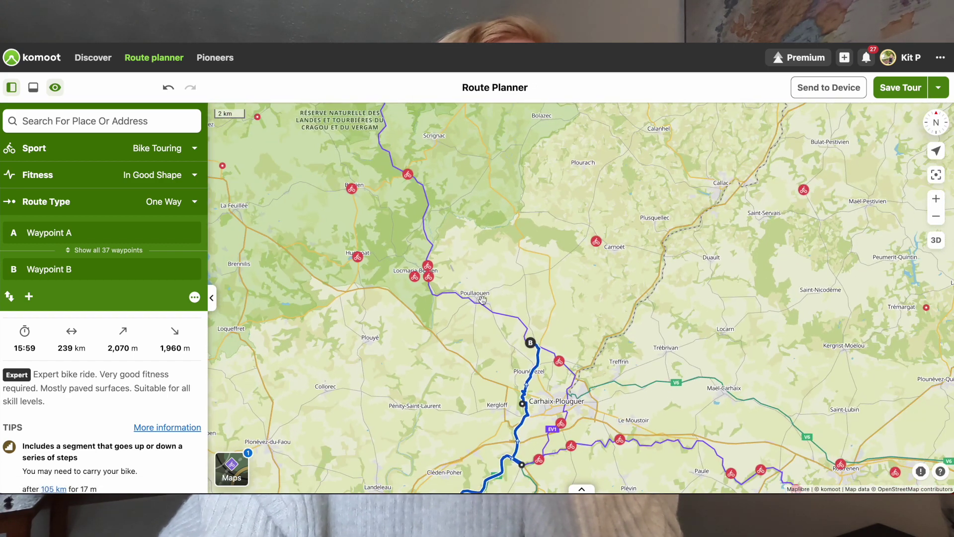
pyautogui.moveTo(394, 204); pyautogui.dragTo(480, 363)
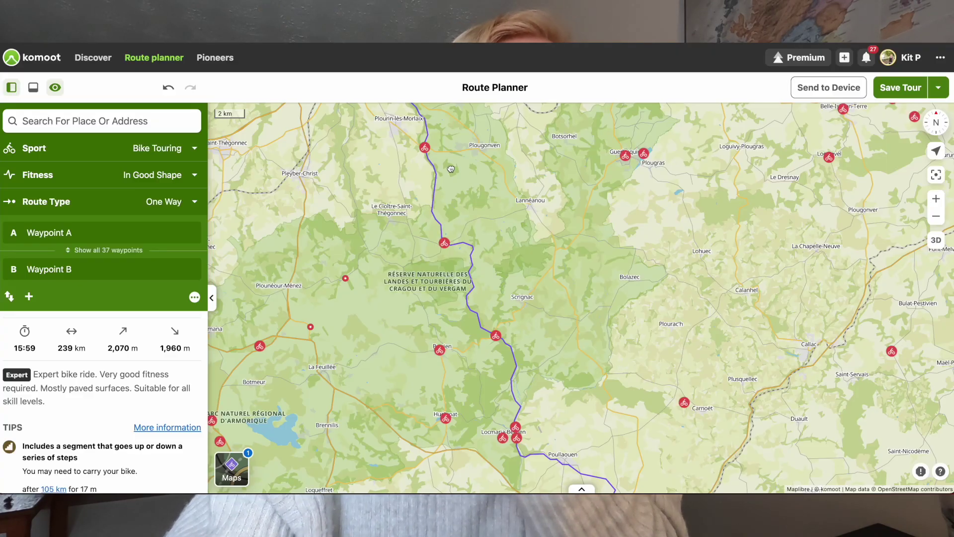
pyautogui.moveTo(451, 169); pyautogui.dragTo(538, 355)
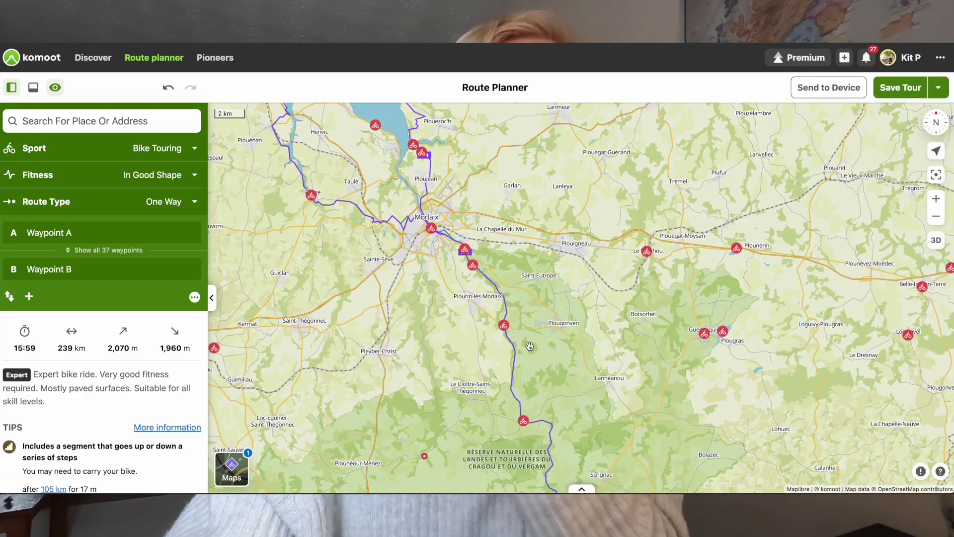
pyautogui.scroll(2, 419, 210)
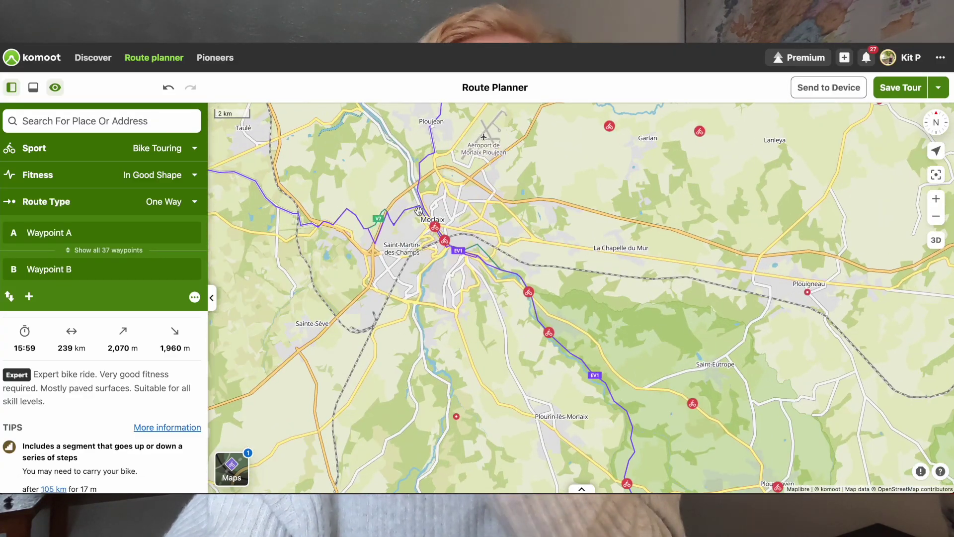
pyautogui.scroll(2, 421, 210)
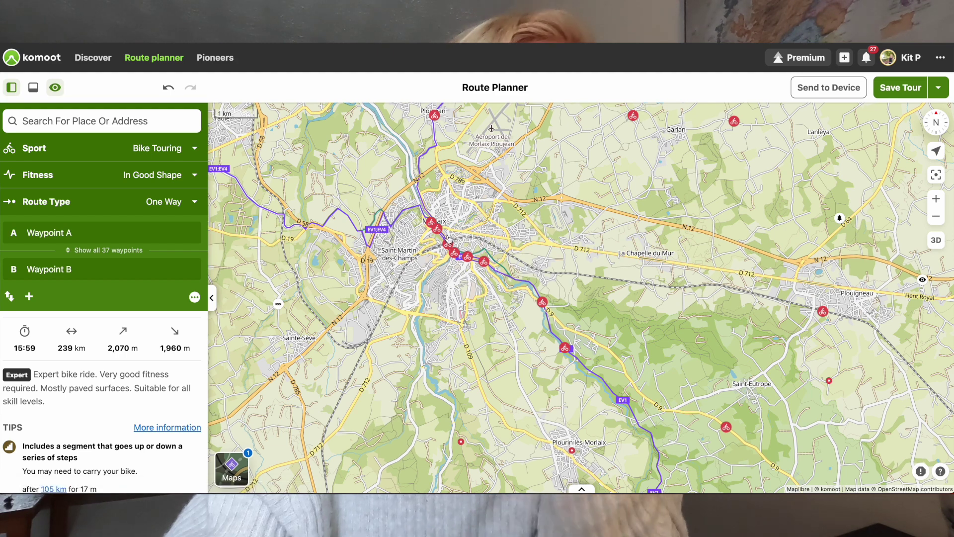
pyautogui.scroll(1, 448, 229)
pyautogui.scroll(2, 447, 229)
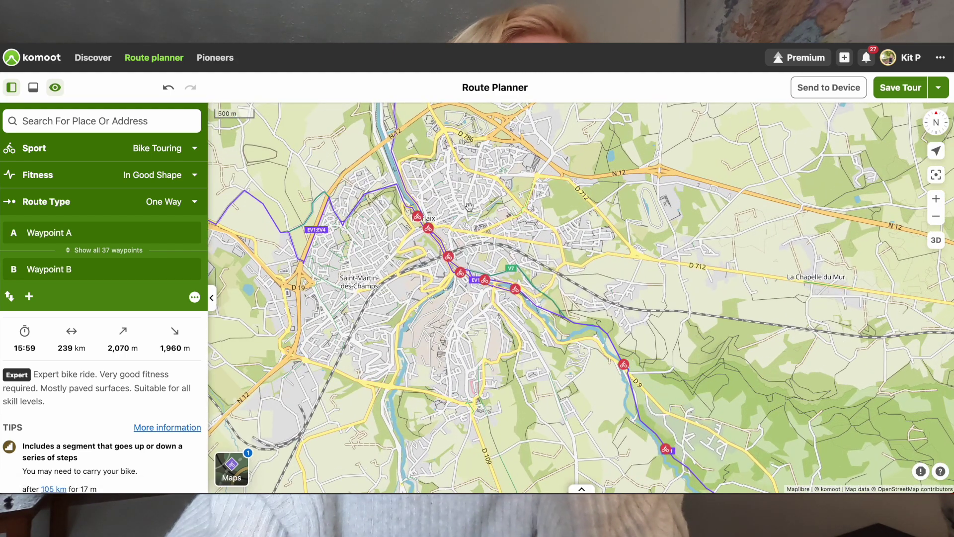
pyautogui.click(443, 238)
pyautogui.click(440, 182)
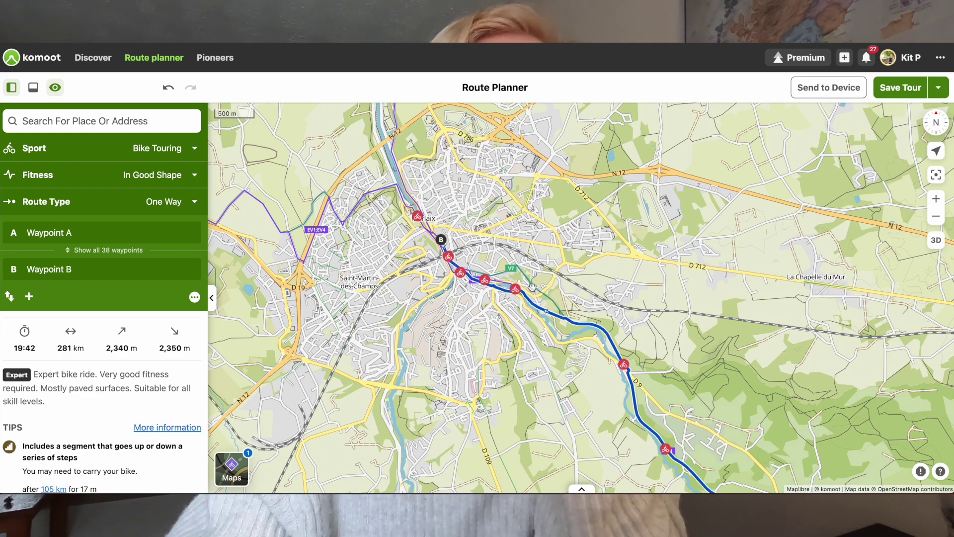
# Step: Shift the section just east of the Ancienne Gare de Kermeur highlight onto the EV1 with one waypoint
pyautogui.scroll(-2, 531, 287)
pyautogui.scroll(-3, 531, 287)
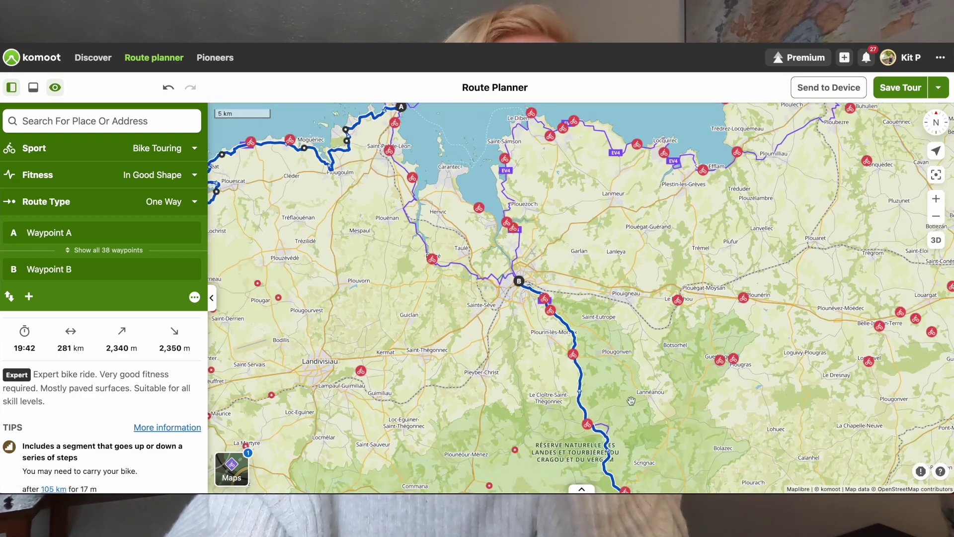
pyautogui.moveTo(600, 427); pyautogui.dragTo(512, 304)
pyautogui.scroll(3, 512, 302)
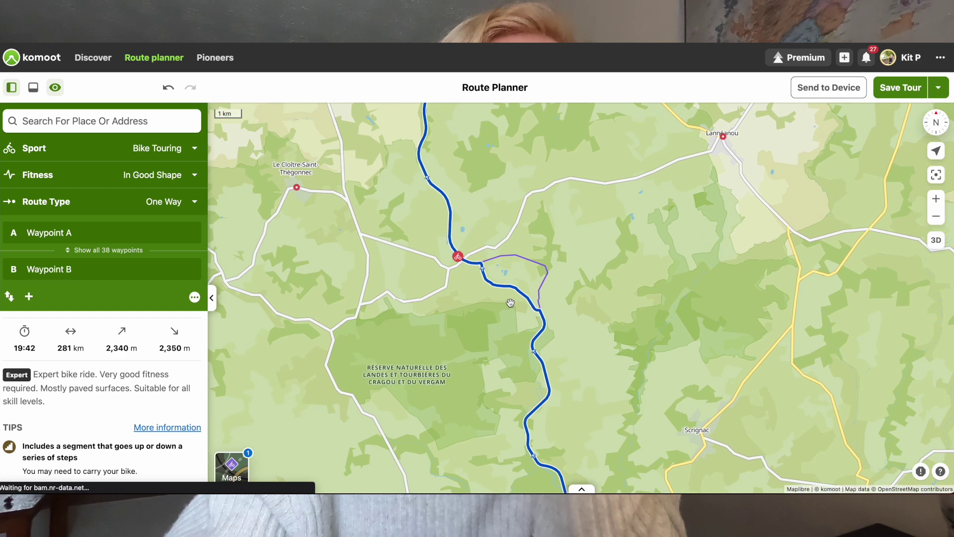
pyautogui.moveTo(514, 290); pyautogui.dragTo(537, 261)
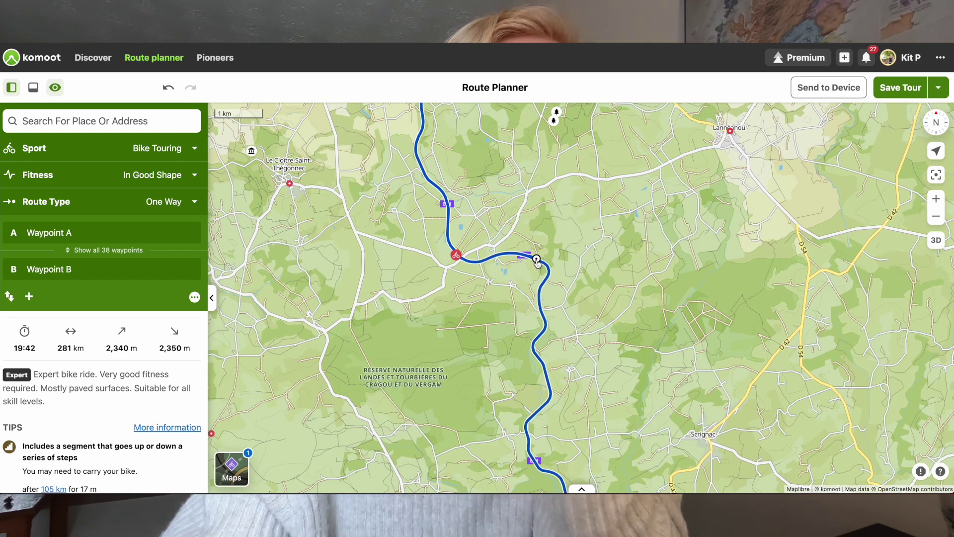
pyautogui.click(456, 258)
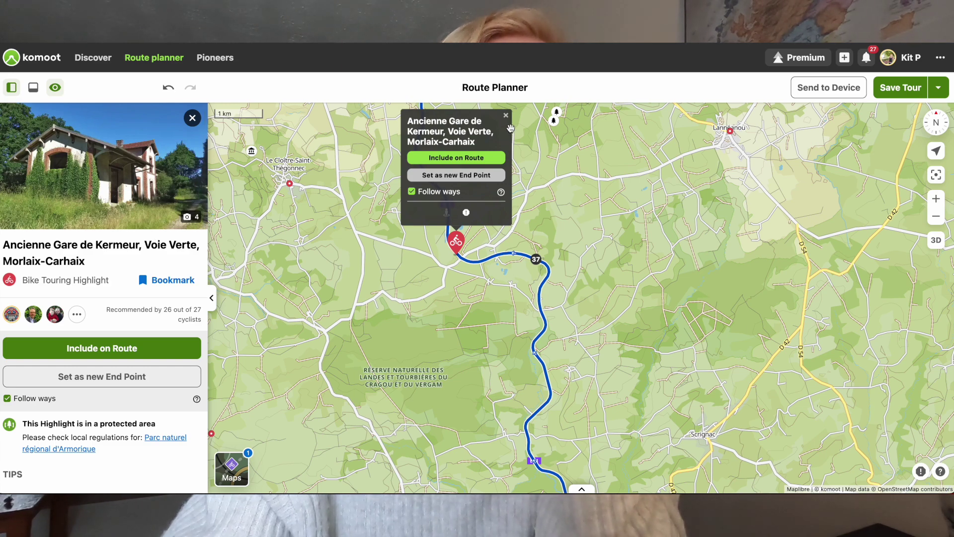
pyautogui.click(505, 116)
# Step: Turn the route into a round trip ending at its starting point on the coast north of Saint-Pol-de-Léon
pyautogui.scroll(-5, 604, 323)
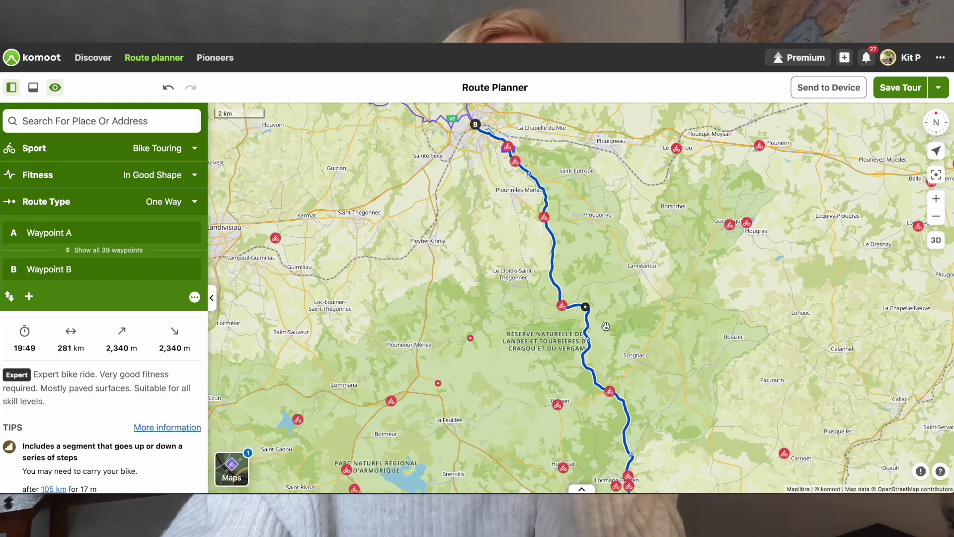
pyautogui.moveTo(527, 320); pyautogui.dragTo(572, 447)
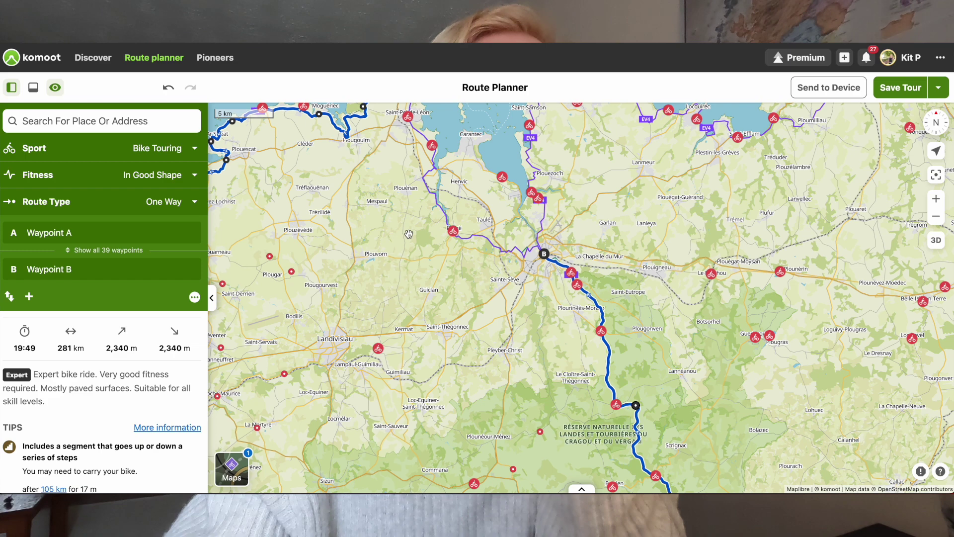
pyautogui.scroll(3, 408, 215)
pyautogui.moveTo(405, 200); pyautogui.dragTo(494, 344)
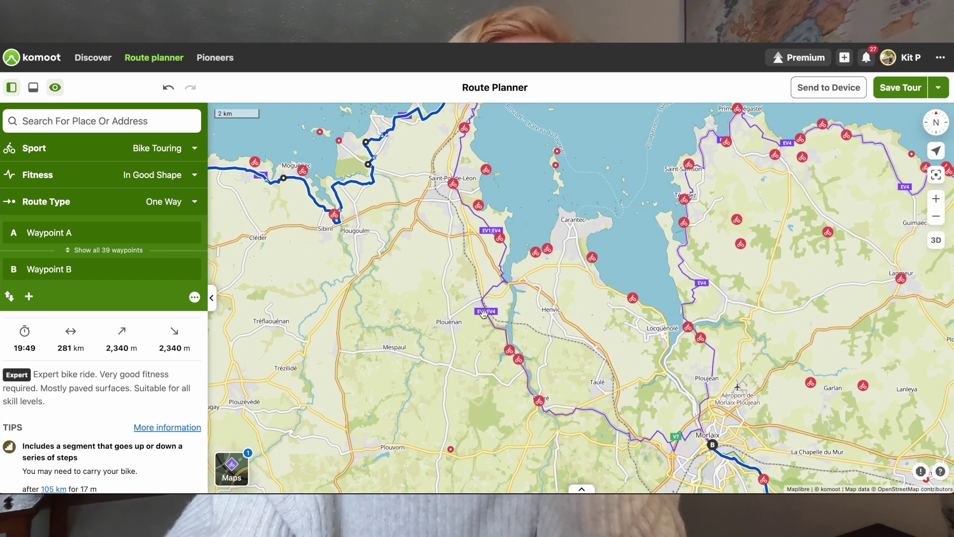
pyautogui.moveTo(447, 240); pyautogui.dragTo(448, 363)
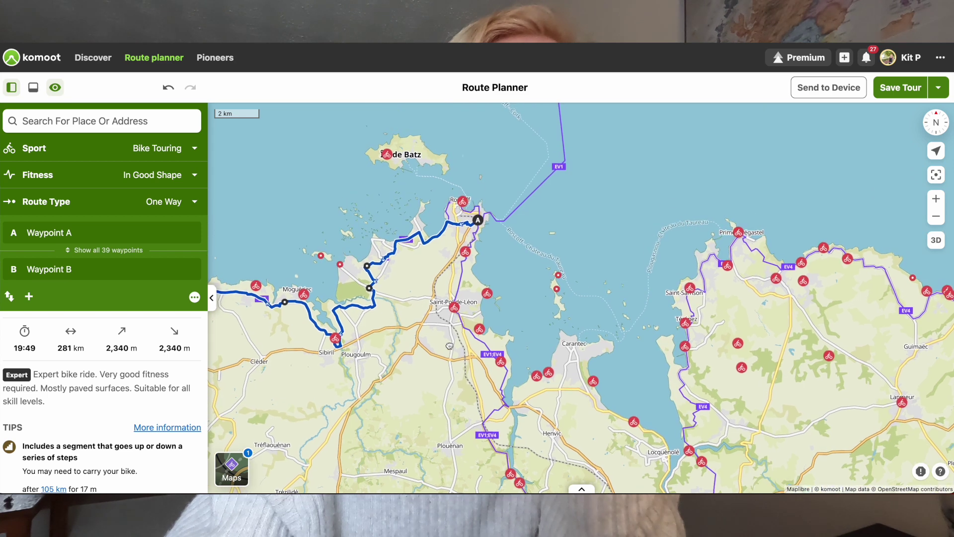
pyautogui.click(478, 223)
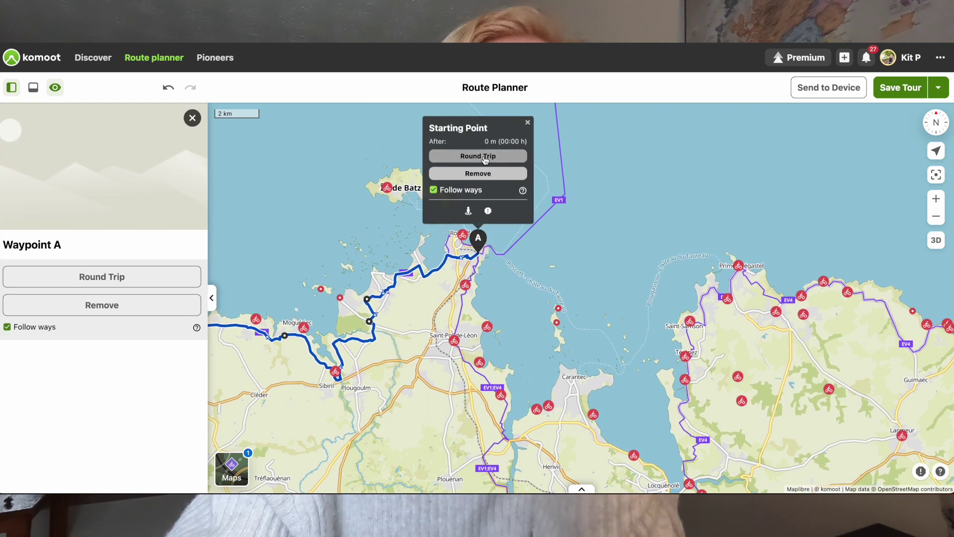
pyautogui.click(485, 157)
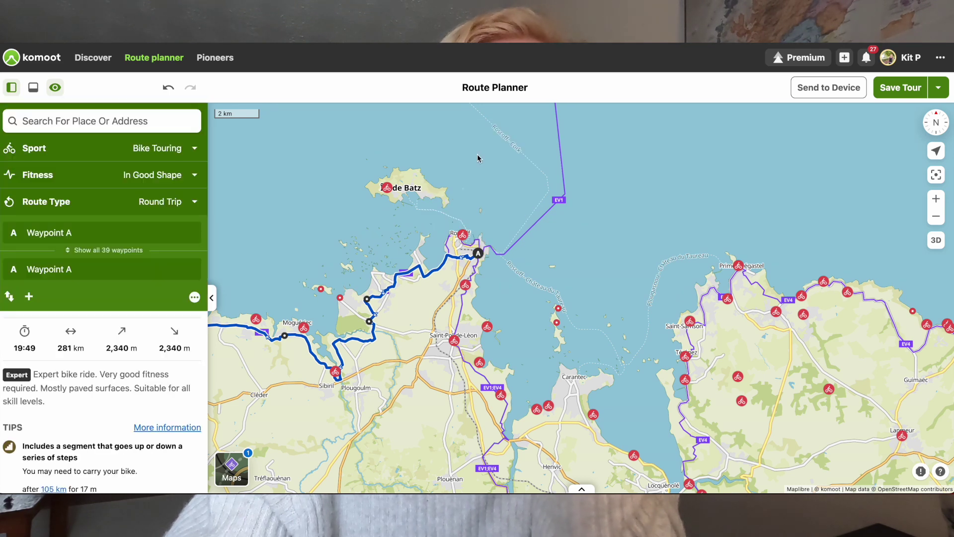
# Step: Review the whole loop, including the return leg from Morlaix, the coast near Brest and the southern river section
pyautogui.moveTo(528, 335); pyautogui.dragTo(467, 130)
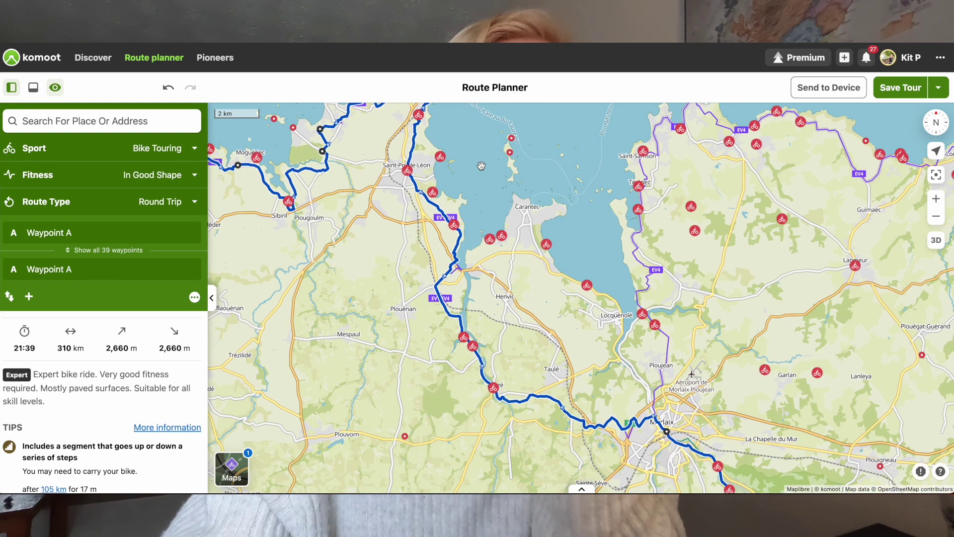
pyautogui.moveTo(408, 208); pyautogui.dragTo(463, 239)
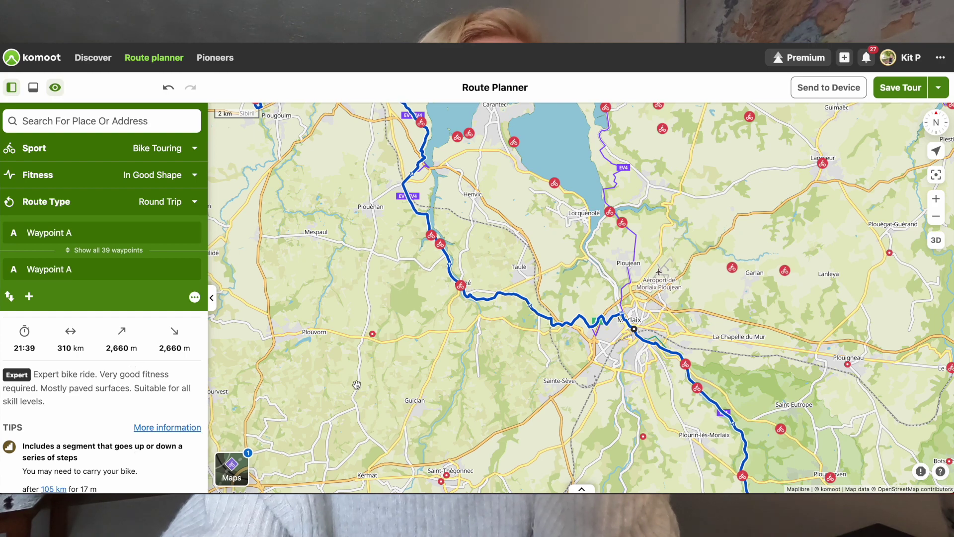
pyautogui.scroll(-5, 356, 384)
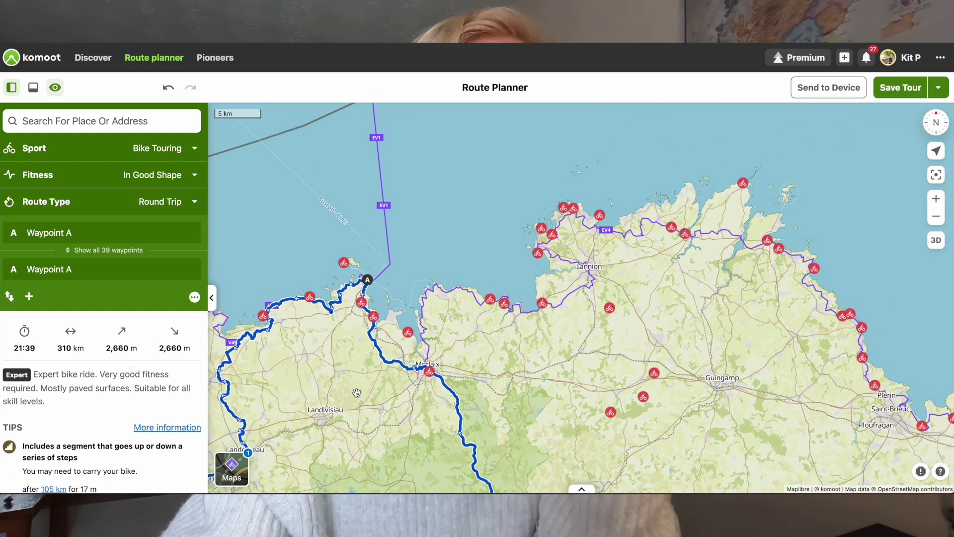
pyautogui.moveTo(309, 326); pyautogui.dragTo(430, 230)
pyautogui.scroll(-3, 433, 221)
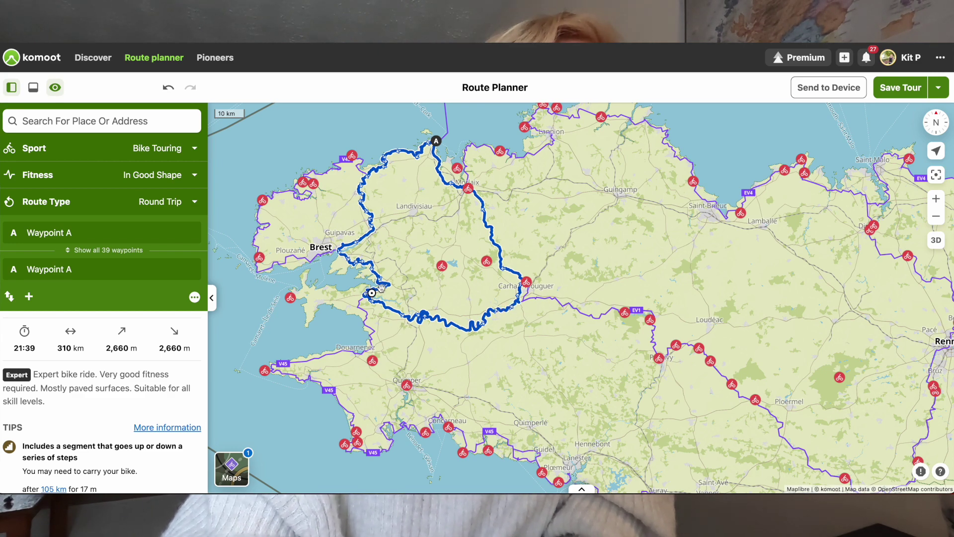
pyautogui.scroll(5, 370, 281)
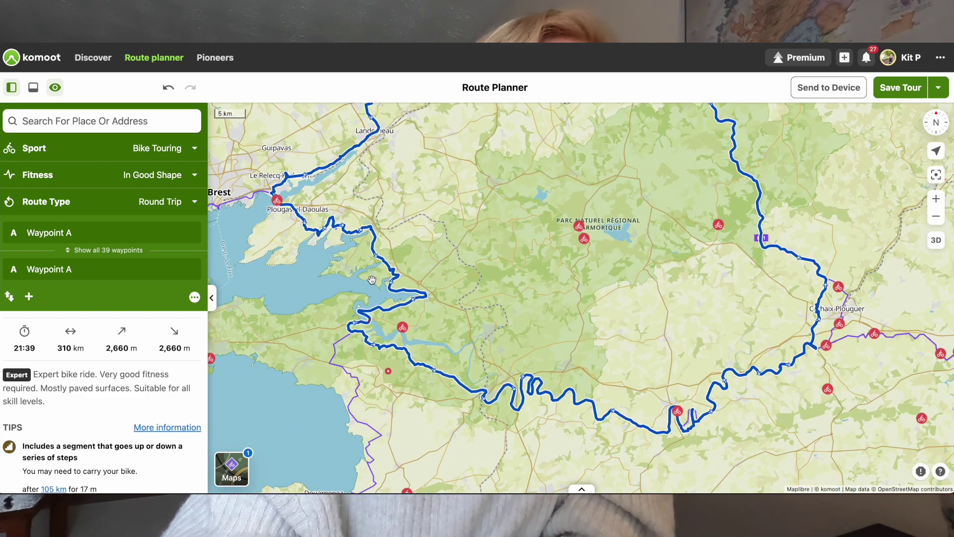
pyautogui.scroll(-5, 394, 284)
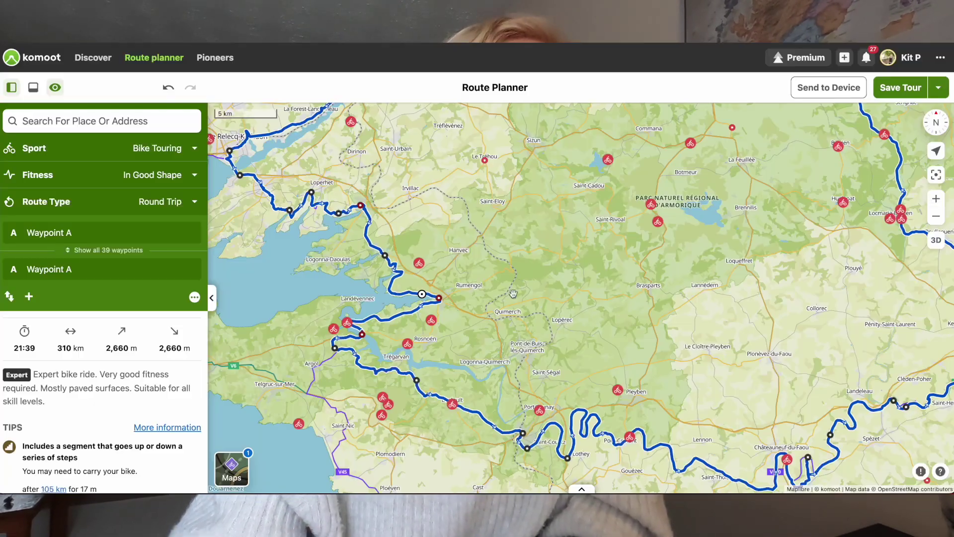
pyautogui.scroll(3, 549, 314)
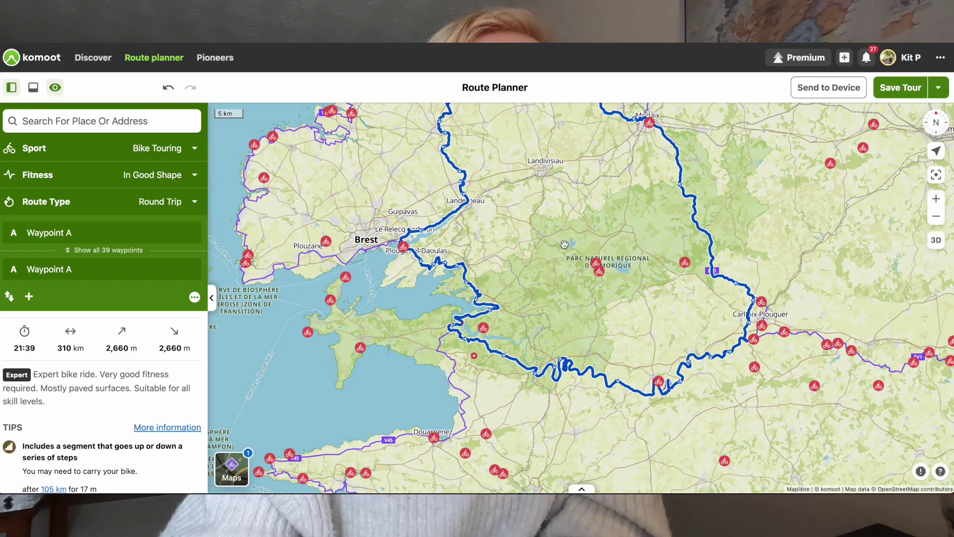
pyautogui.moveTo(579, 183); pyautogui.dragTo(492, 260)
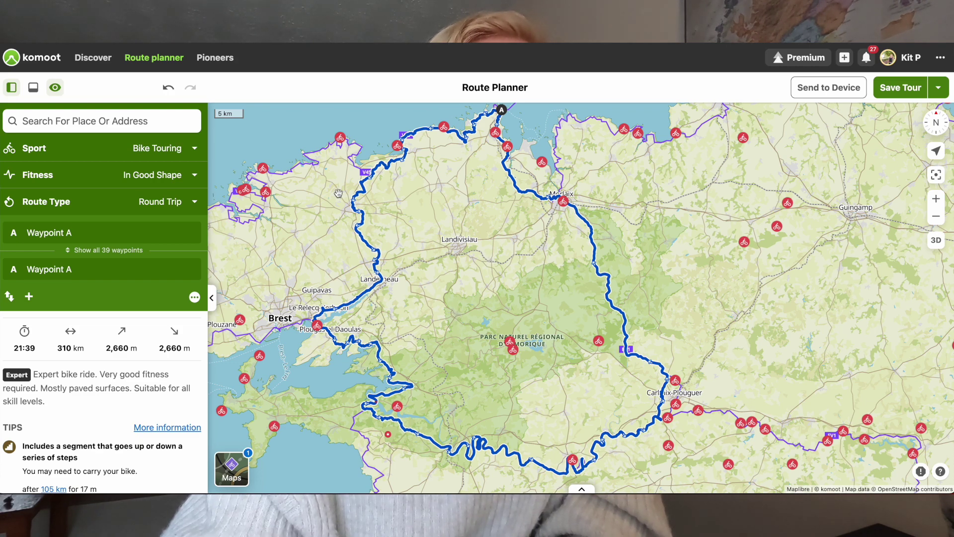
pyautogui.scroll(-5, 552, 193)
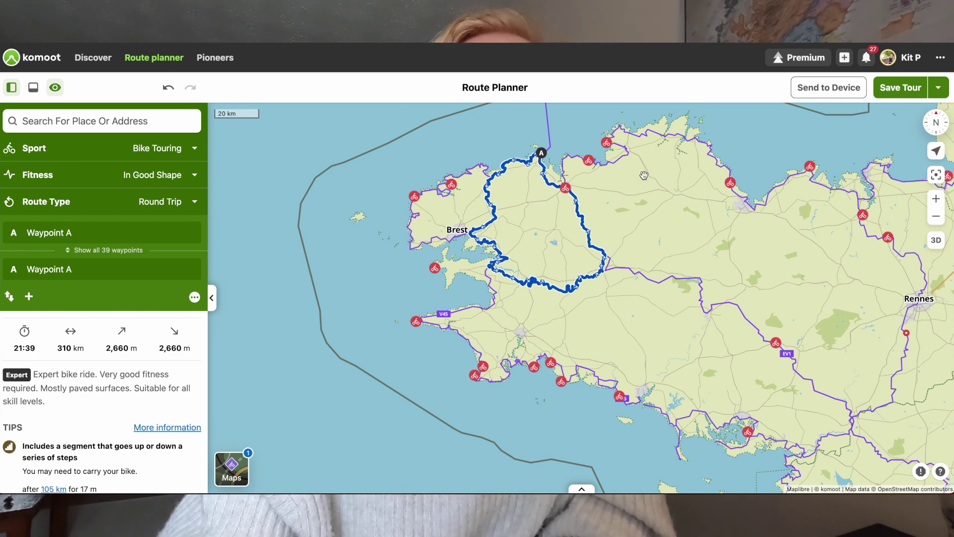
# Step: Save the tour under the name Brittany
pyautogui.click(897, 88)
pyautogui.write('B')
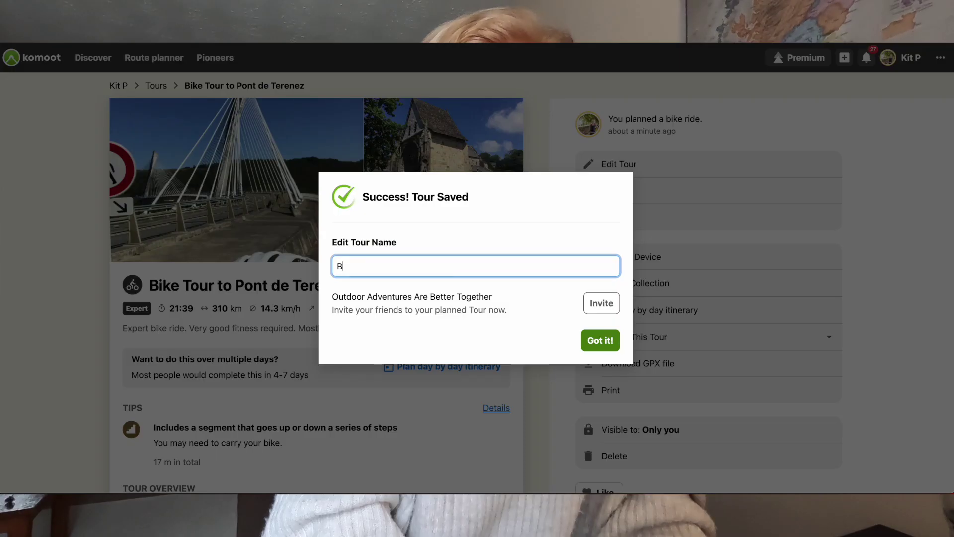
pyautogui.write('rittany')
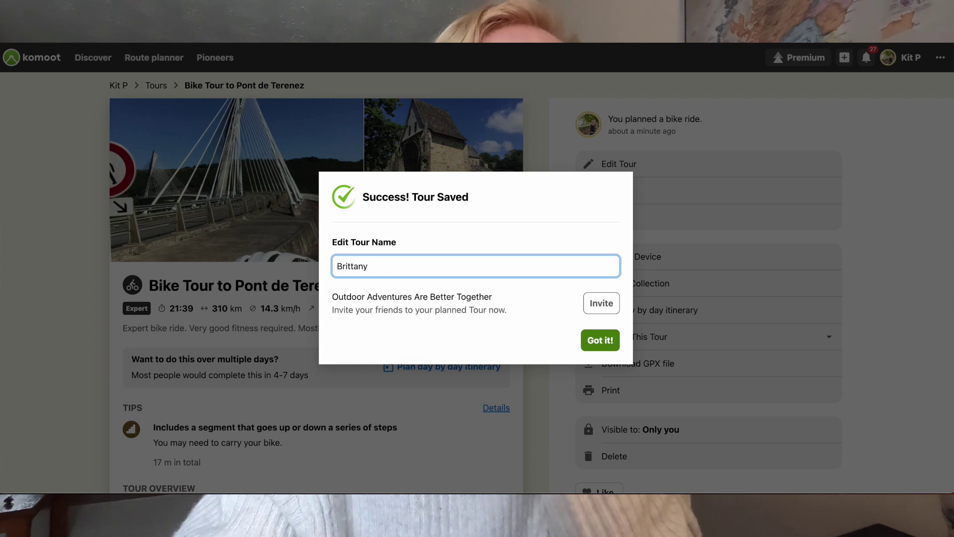
pyautogui.click(608, 343)
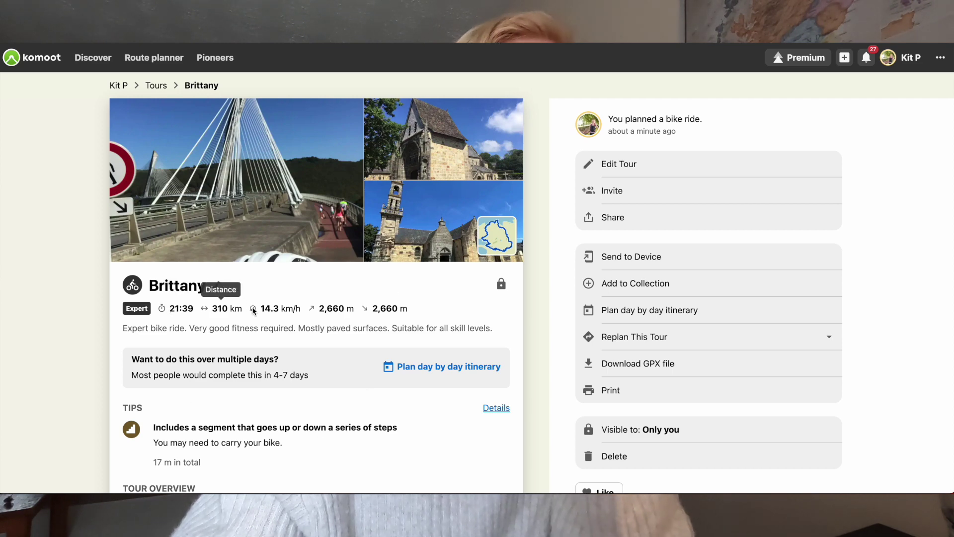
# Step: Start a day-by-day itinerary for the Brittany tour and split it into 7 days
pyautogui.scroll(-6, 255, 308)
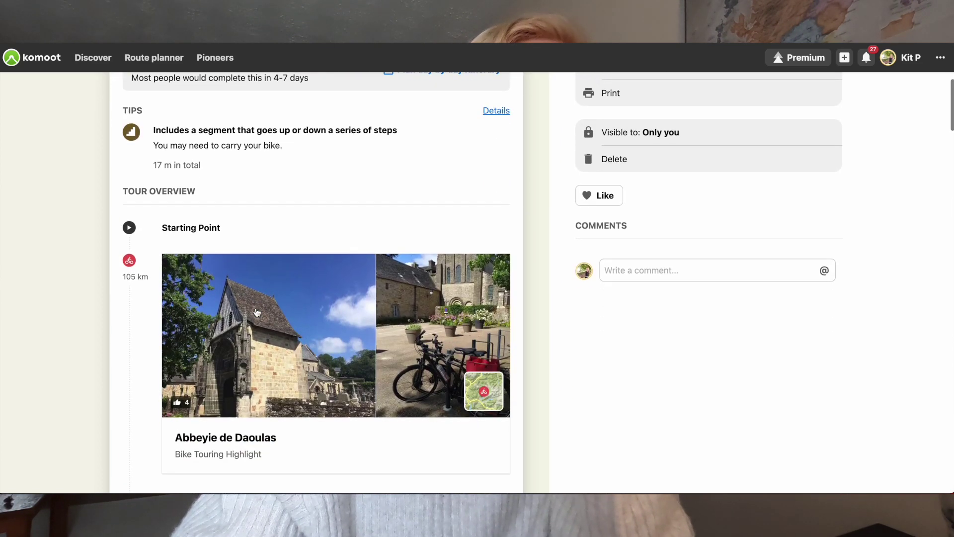
pyautogui.scroll(6, 257, 312)
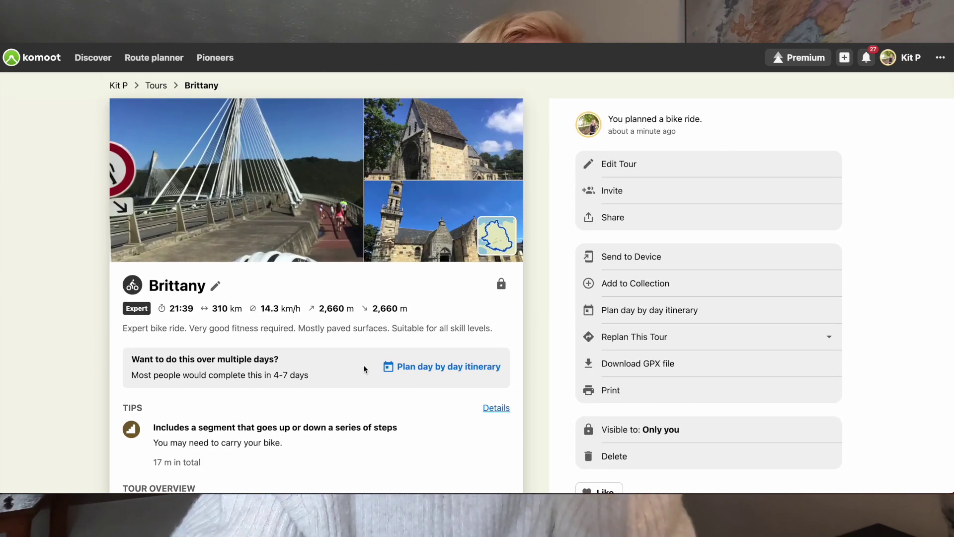
pyautogui.click(416, 369)
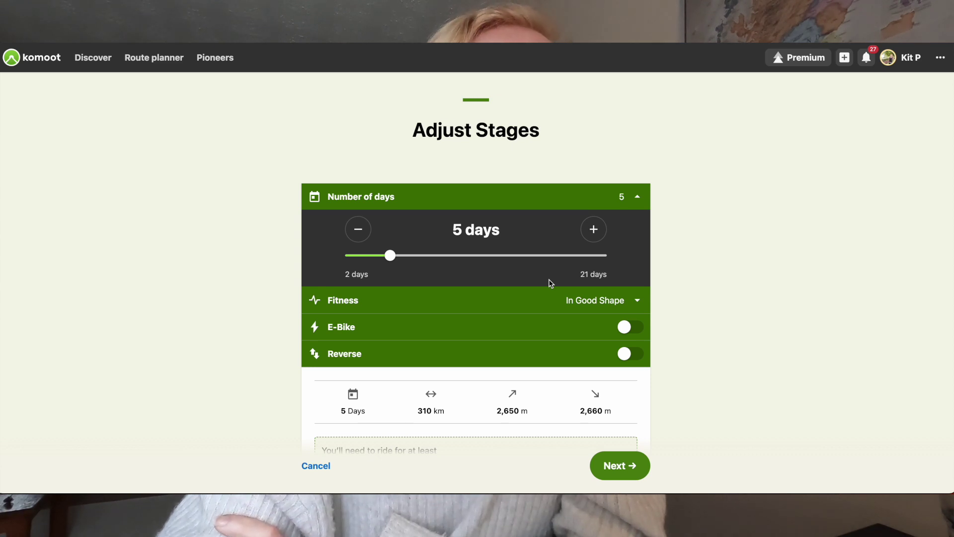
pyautogui.click(595, 230)
pyautogui.click(595, 229)
pyautogui.scroll(-2, 629, 284)
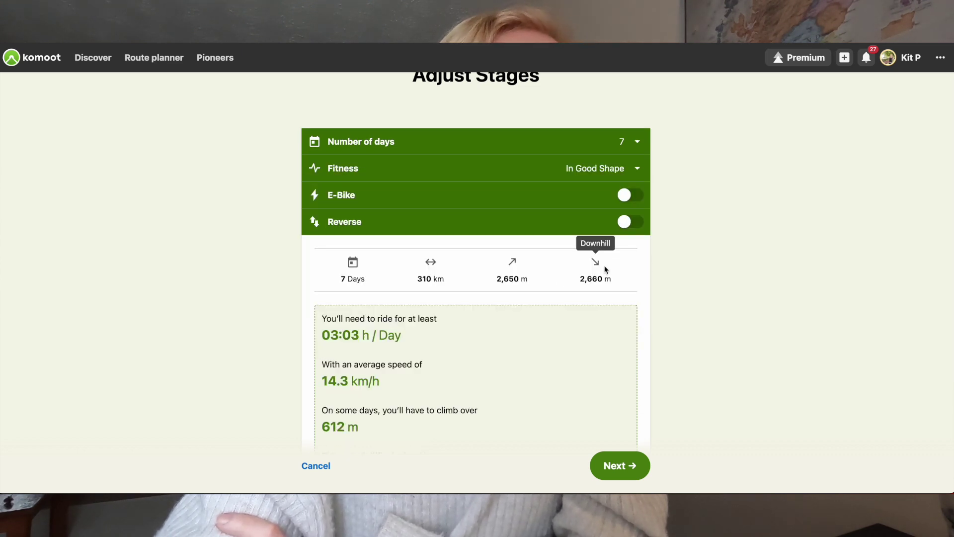
pyautogui.scroll(-2, 538, 326)
pyautogui.scroll(-1, 507, 363)
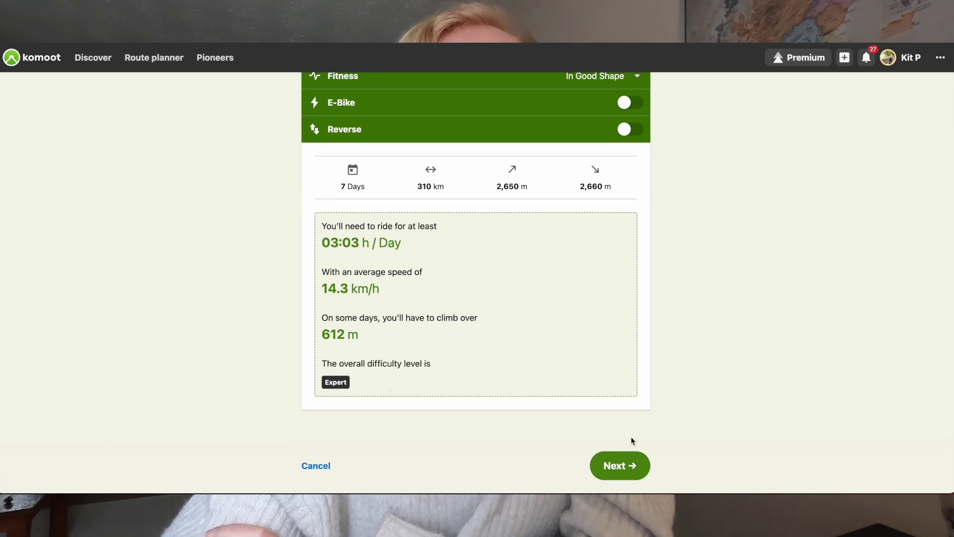
pyautogui.click(615, 474)
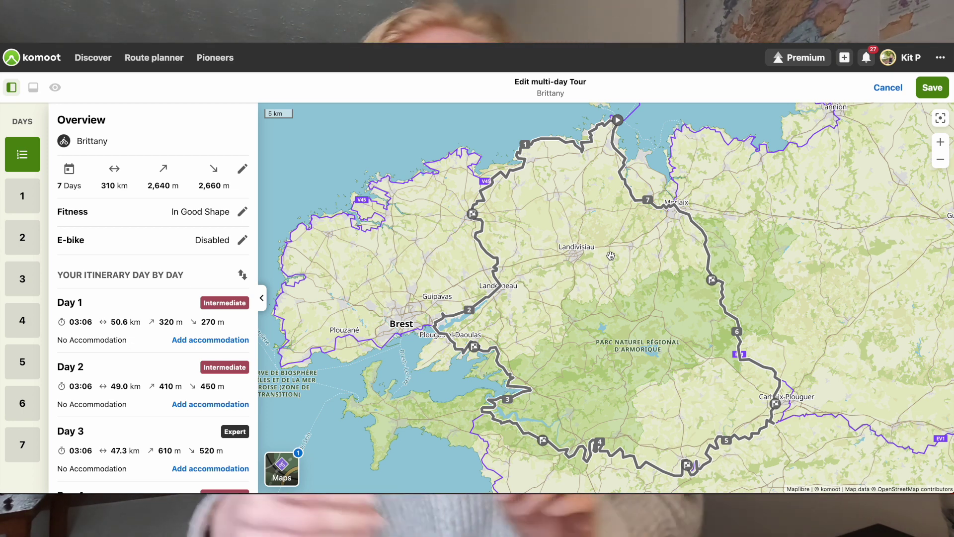
# Step: Look through the day-by-day itinerary and its route, and open Day 1 for editing
pyautogui.moveTo(593, 161); pyautogui.dragTo(540, 192)
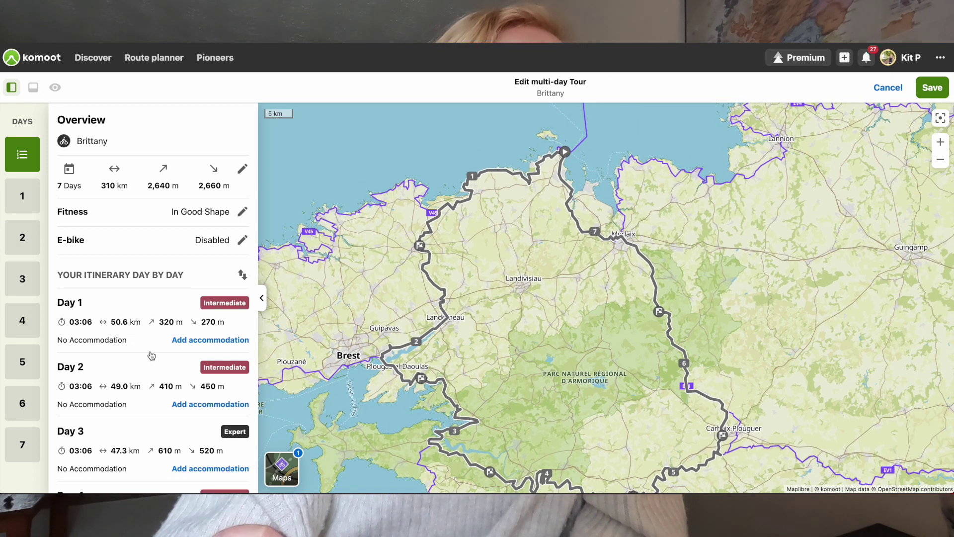
pyautogui.scroll(-5, 152, 355)
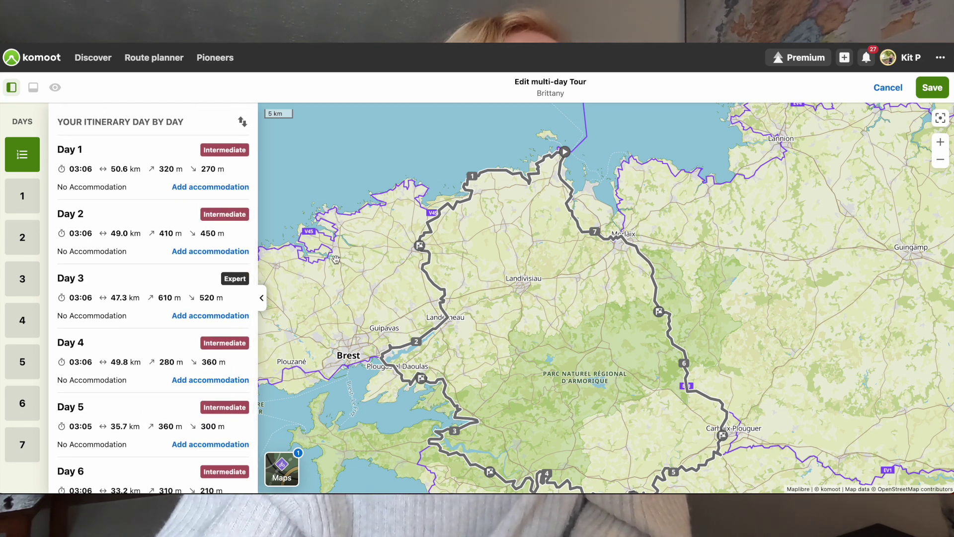
pyautogui.scroll(1, 114, 198)
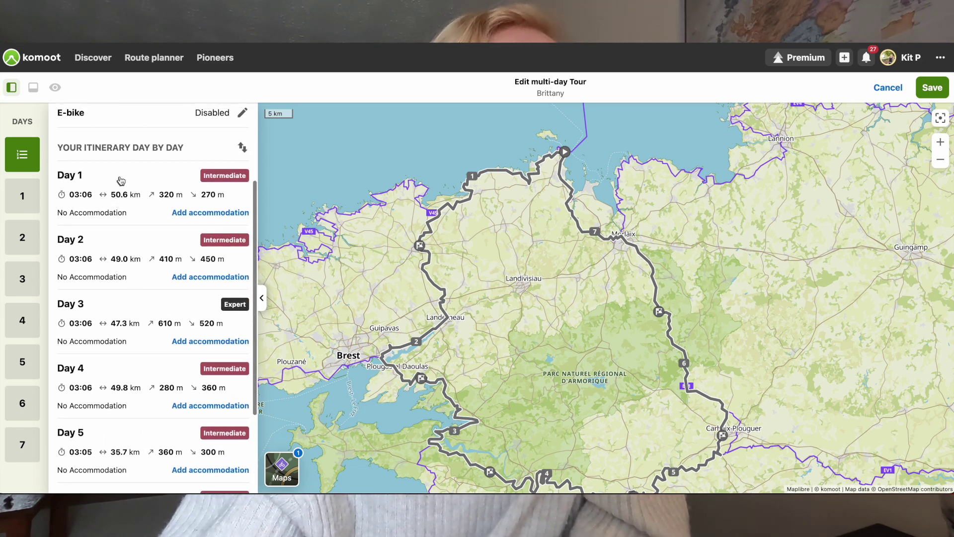
pyautogui.click(121, 180)
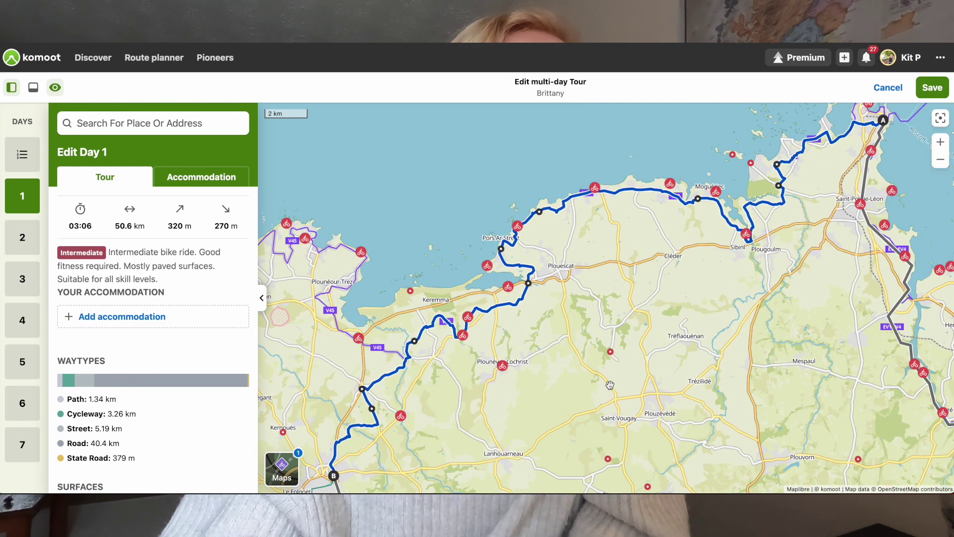
pyautogui.scroll(-3, 610, 385)
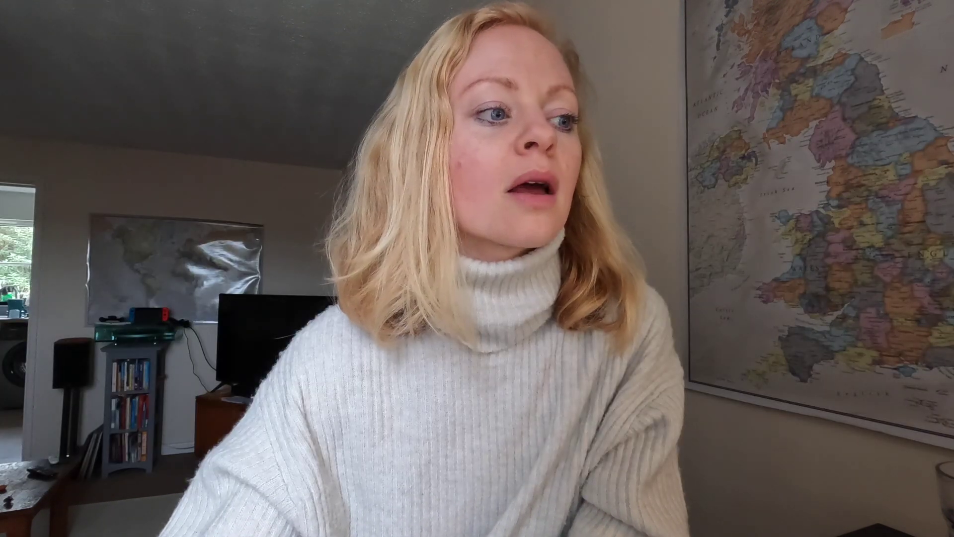
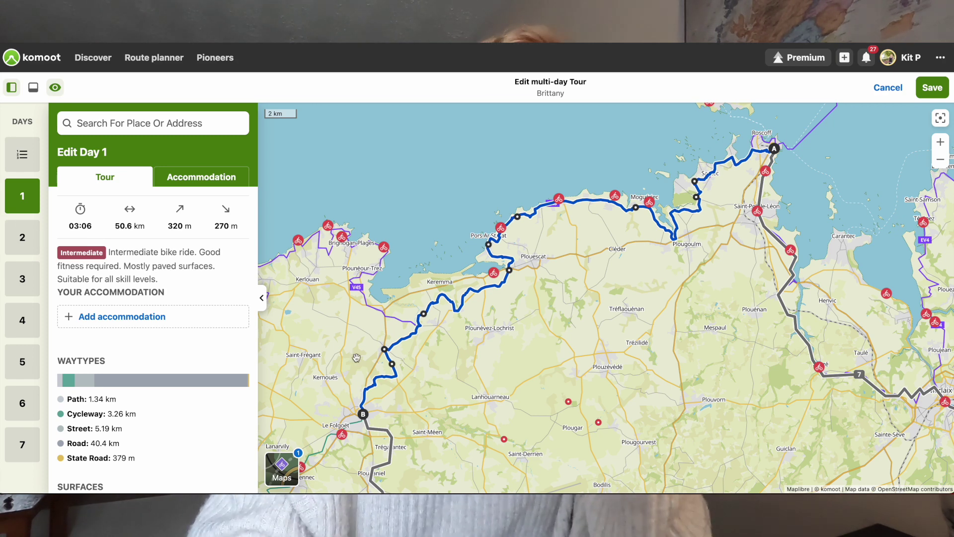
# Step: Move Day 1's end point from Lesneven to Goulven and remove the two waypoints on the stretch towards Lesneven
pyautogui.scroll(3, 356, 357)
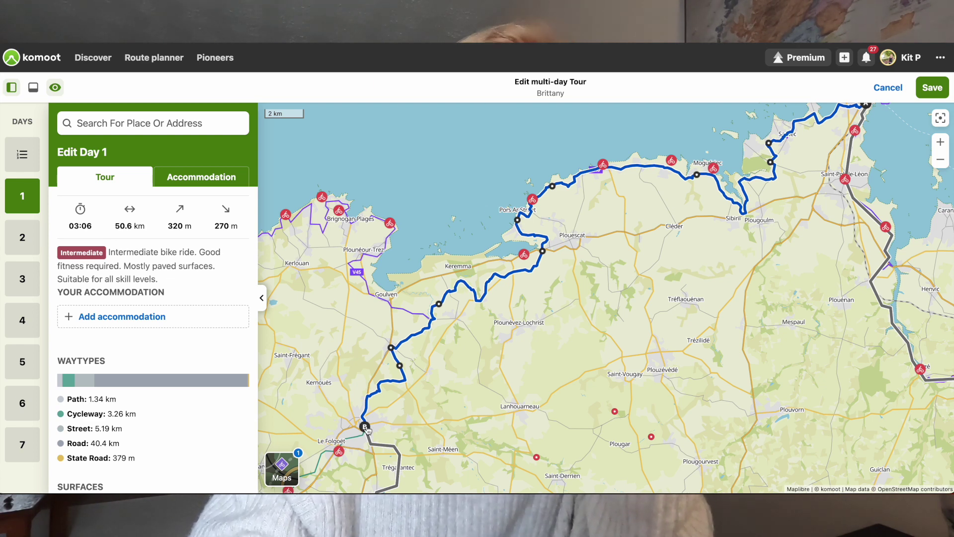
pyautogui.scroll(5, 381, 273)
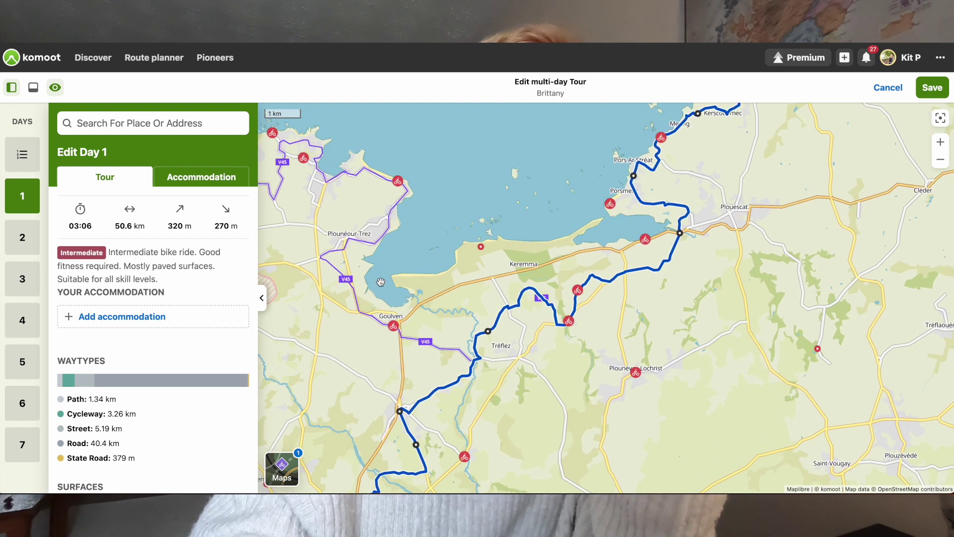
pyautogui.moveTo(373, 317); pyautogui.dragTo(409, 251)
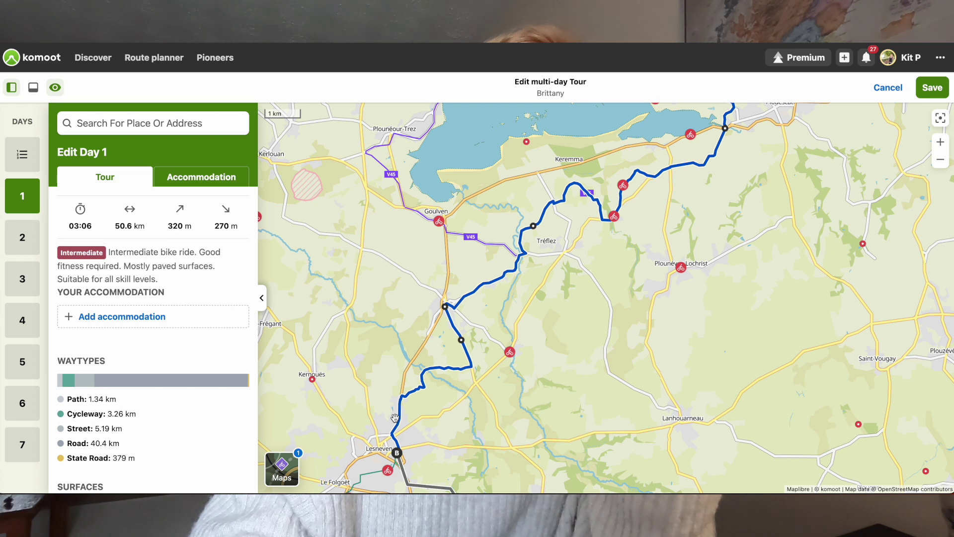
pyautogui.moveTo(397, 453)
pyautogui.mouseDown()
pyautogui.moveTo(373, 251)
pyautogui.moveTo(397, 211)
pyautogui.moveTo(420, 220)
pyautogui.mouseUp()
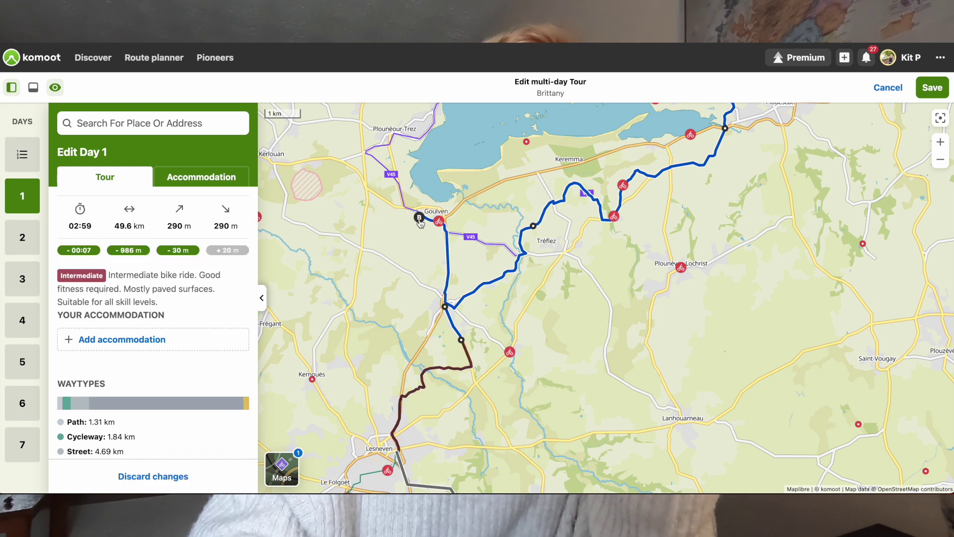
pyautogui.click(445, 306)
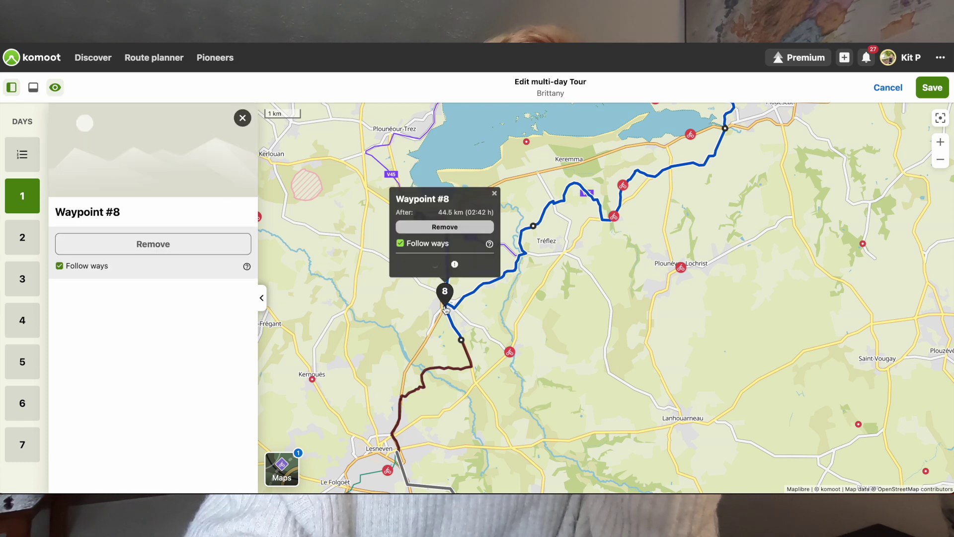
pyautogui.click(444, 222)
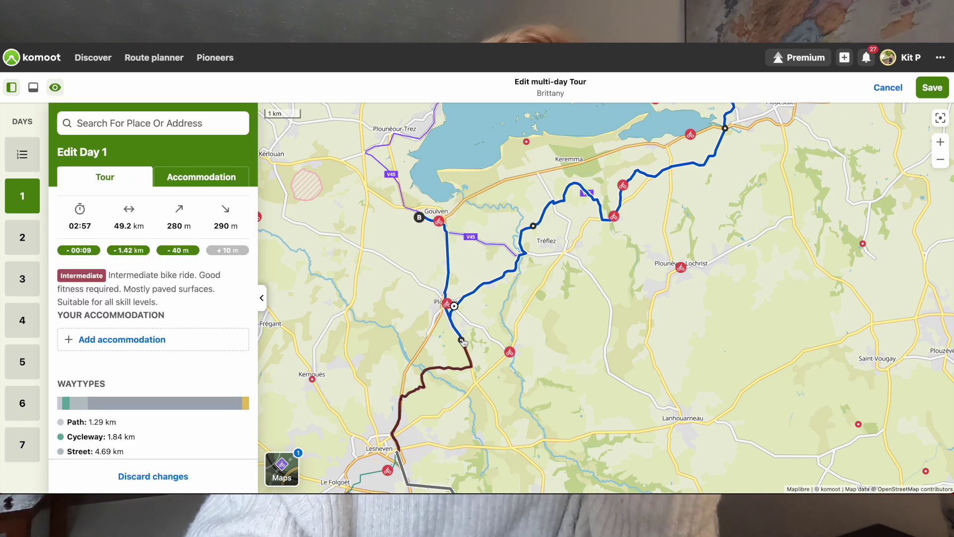
pyautogui.click(462, 341)
pyautogui.click(458, 256)
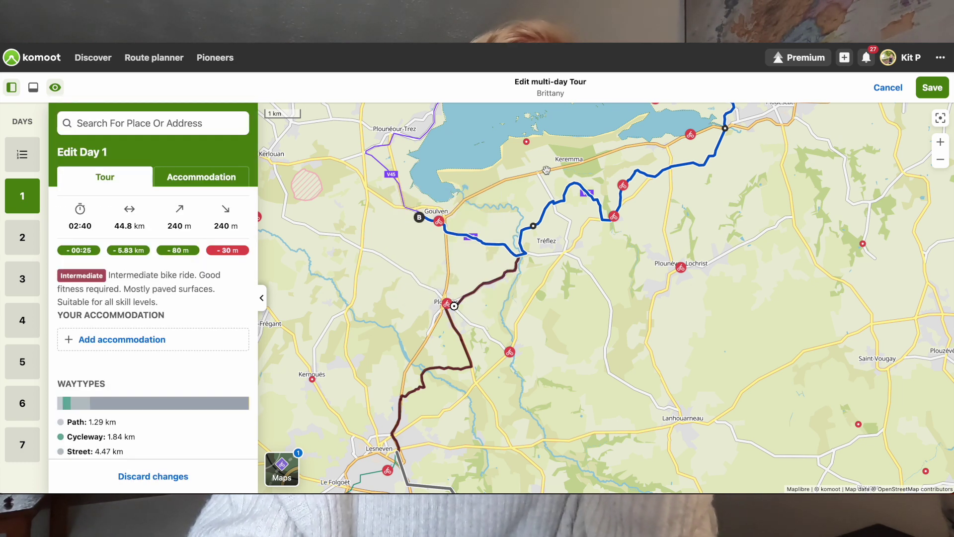
# Step: Move Day 1's end point from Goulven back along the route to just south of Keremma
pyautogui.scroll(3, 547, 171)
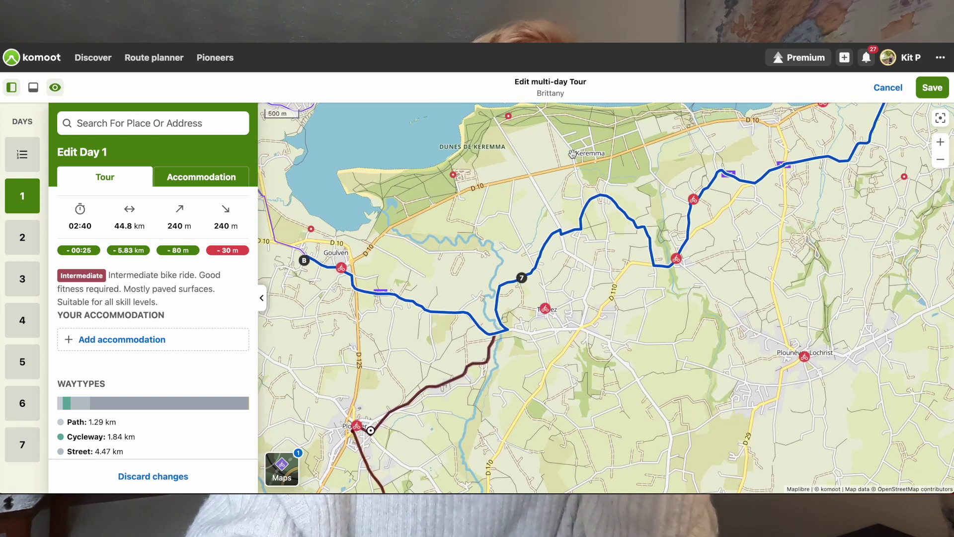
pyautogui.moveTo(573, 154); pyautogui.dragTo(573, 229)
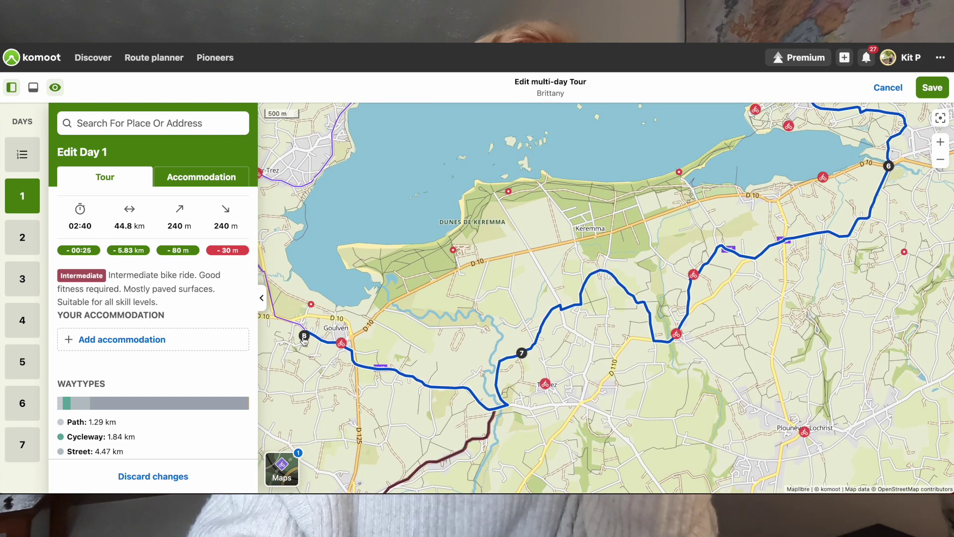
pyautogui.moveTo(311, 334)
pyautogui.mouseDown()
pyautogui.moveTo(497, 407)
pyautogui.moveTo(599, 276)
pyautogui.mouseUp()
# Step: Check the places in the Keremma dunes and set the Camping de Ker Emma campsite as Day 1's new end point
pyautogui.scroll(3, 400, 250)
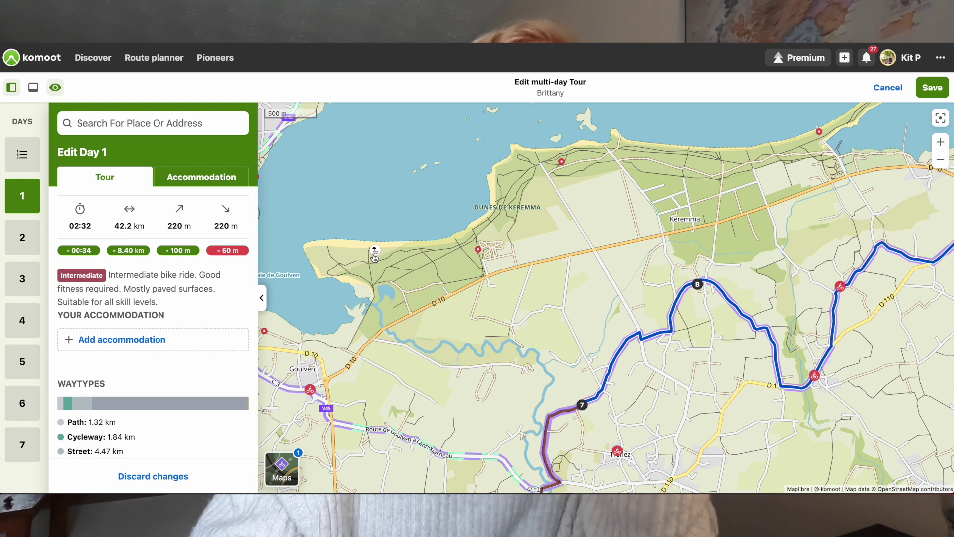
pyautogui.click(372, 251)
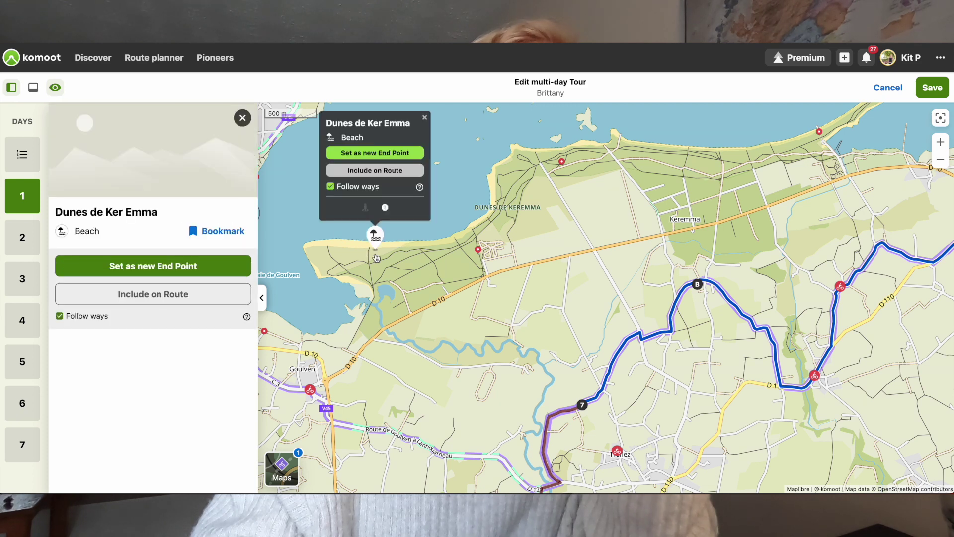
pyautogui.click(425, 117)
pyautogui.scroll(3, 458, 246)
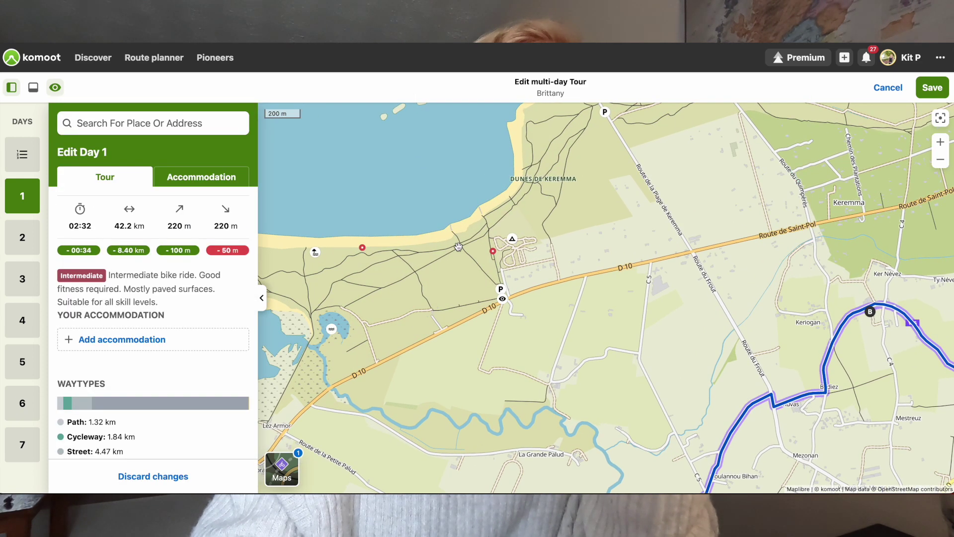
pyautogui.click(512, 238)
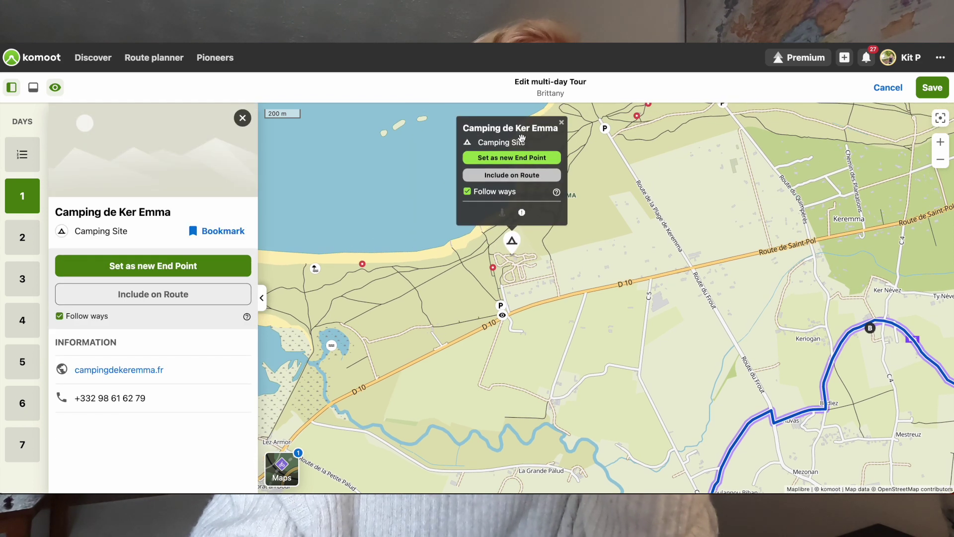
pyautogui.click(517, 158)
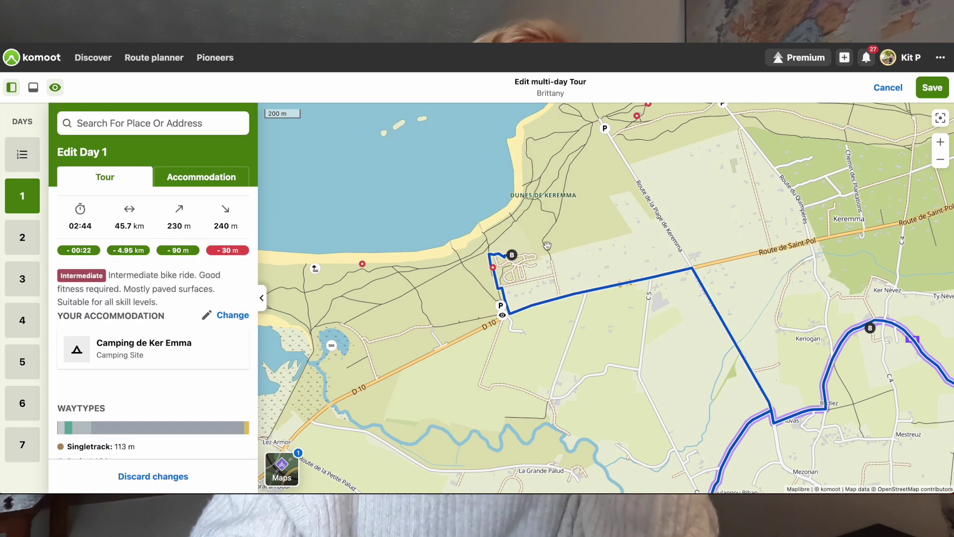
# Step: Remove waypoint 7 north-west of Tréflez from Day 1 and review the day's whole route
pyautogui.scroll(-3, 611, 371)
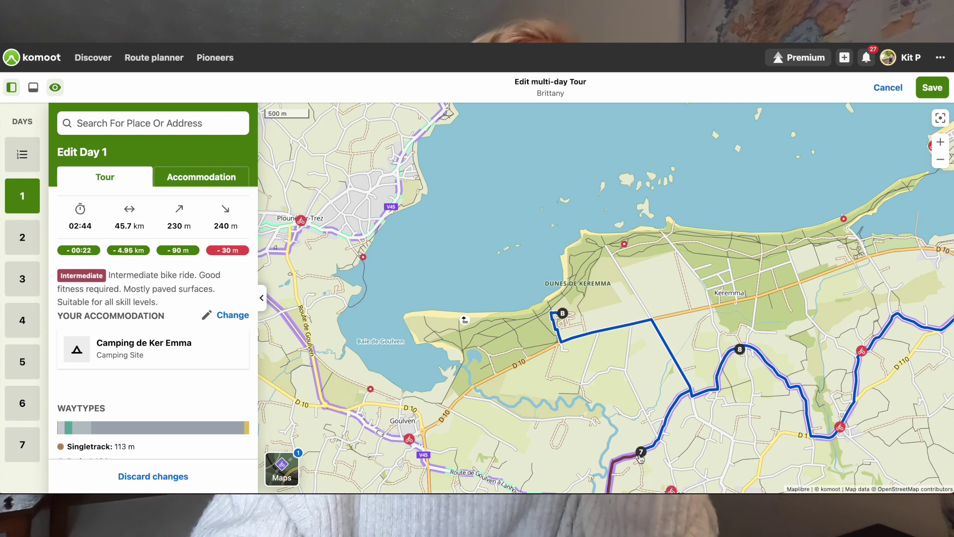
pyautogui.click(641, 454)
pyautogui.click(639, 373)
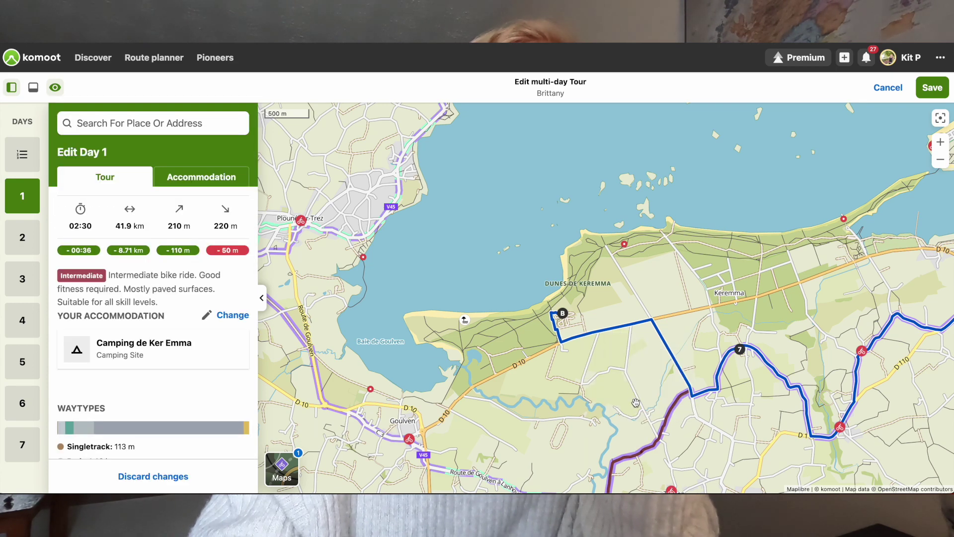
pyautogui.scroll(-3, 635, 403)
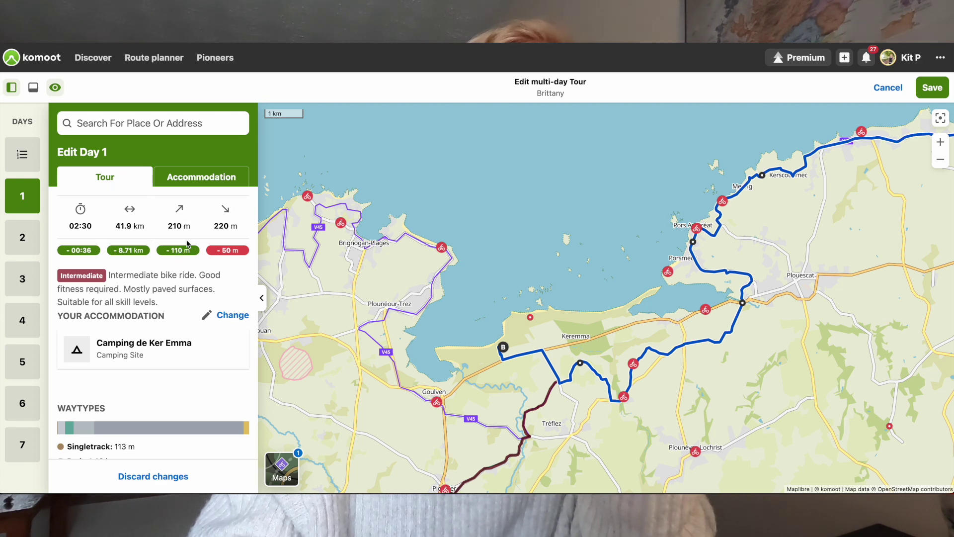
pyautogui.scroll(-5, 518, 335)
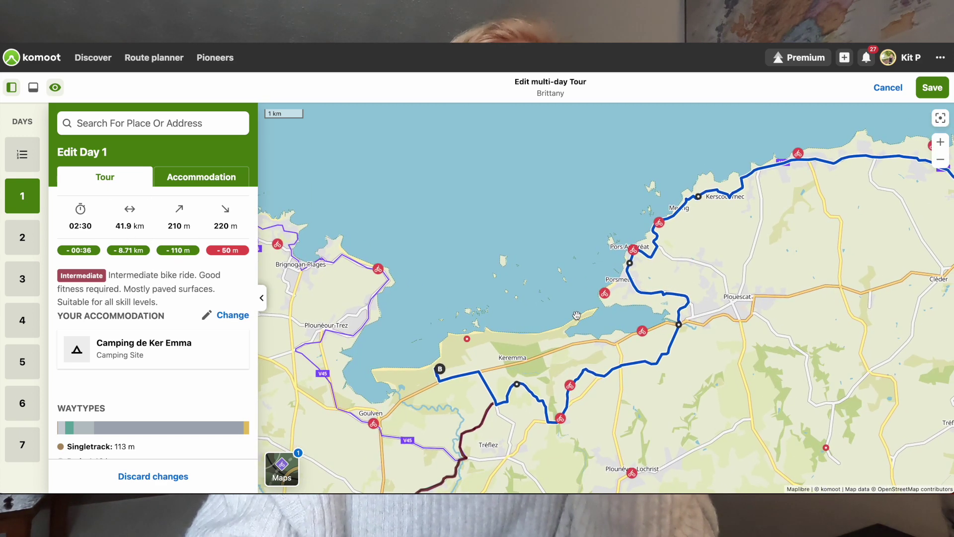
pyautogui.scroll(-5, 577, 315)
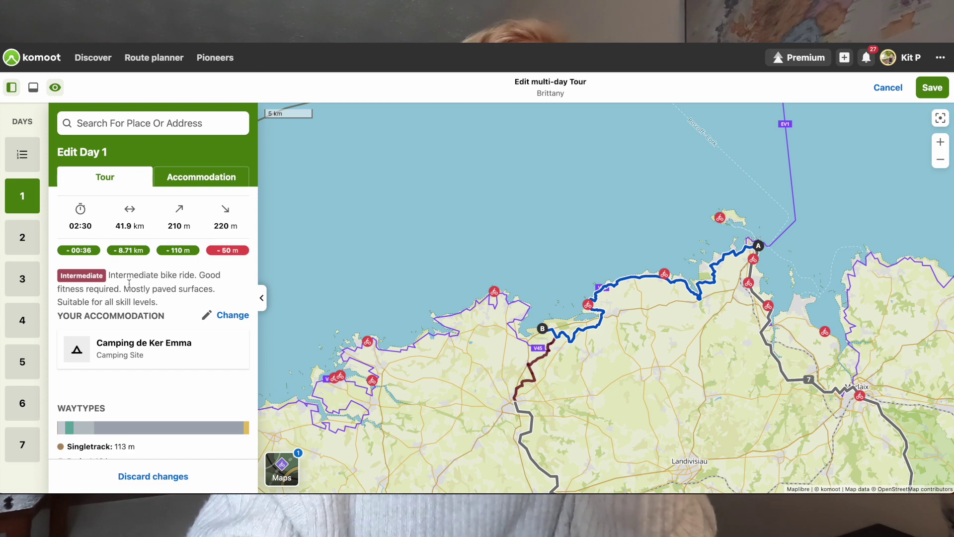
# Step: Open Day 2, inspect its first stretch from the campsite, and add a waypoint on the road south of Goulven
pyautogui.click(33, 248)
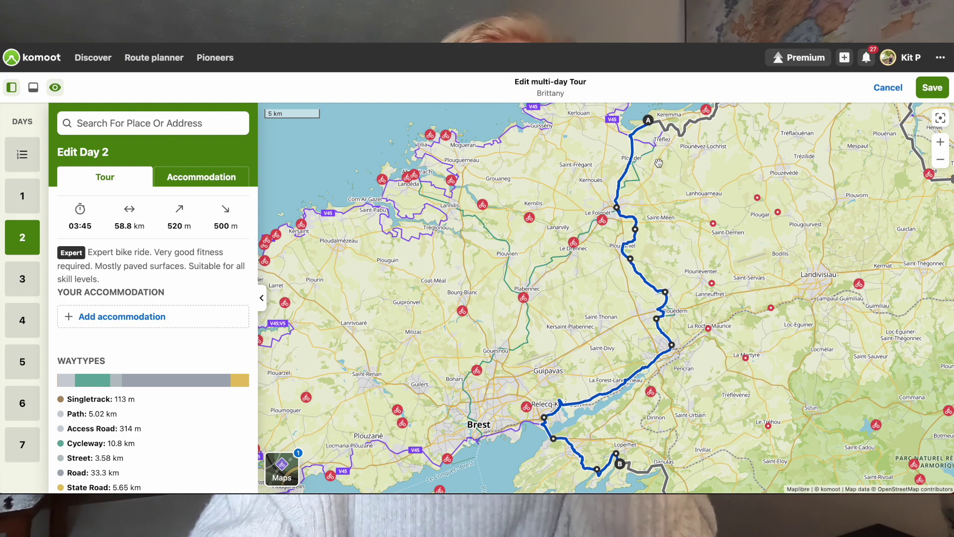
pyautogui.doubleClick(651, 133)
pyautogui.scroll(5, 650, 139)
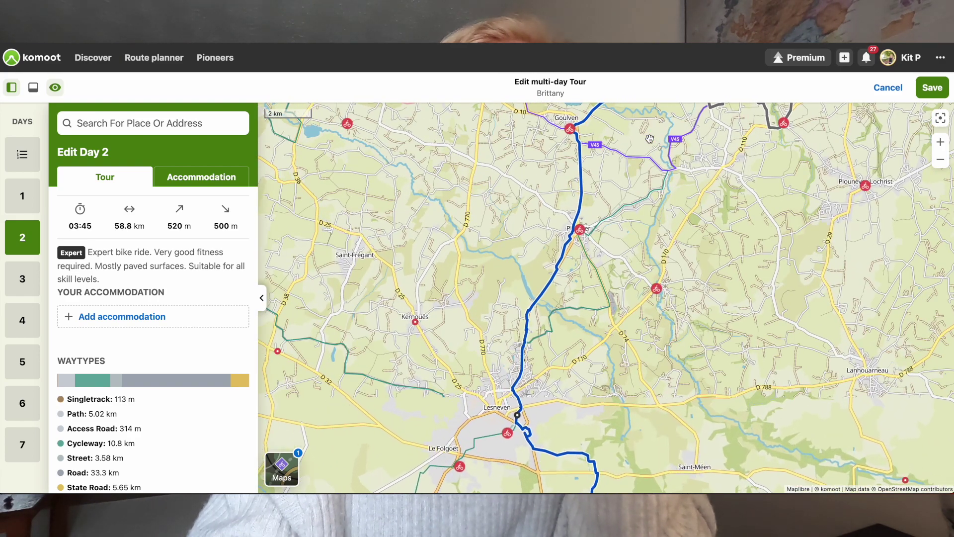
pyautogui.moveTo(646, 139); pyautogui.dragTo(644, 214)
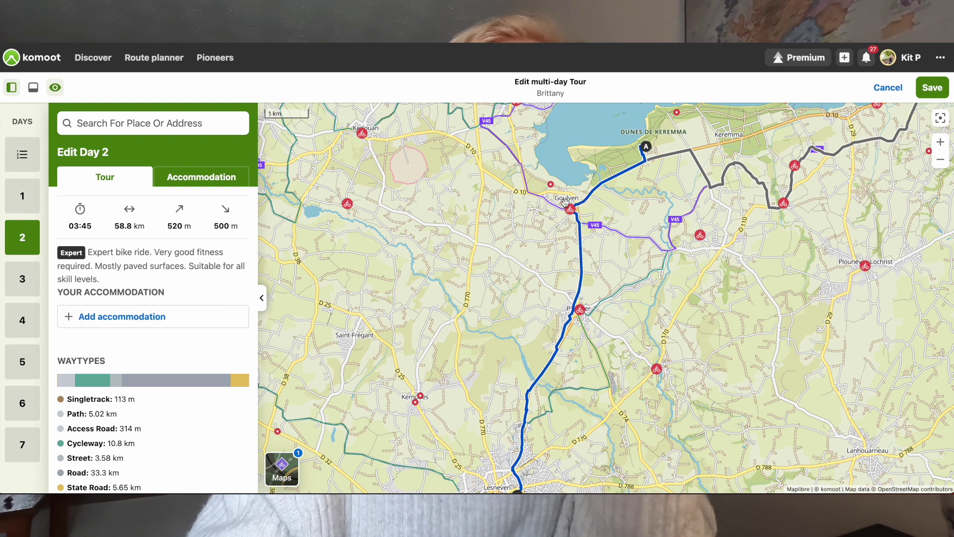
pyautogui.scroll(3, 565, 202)
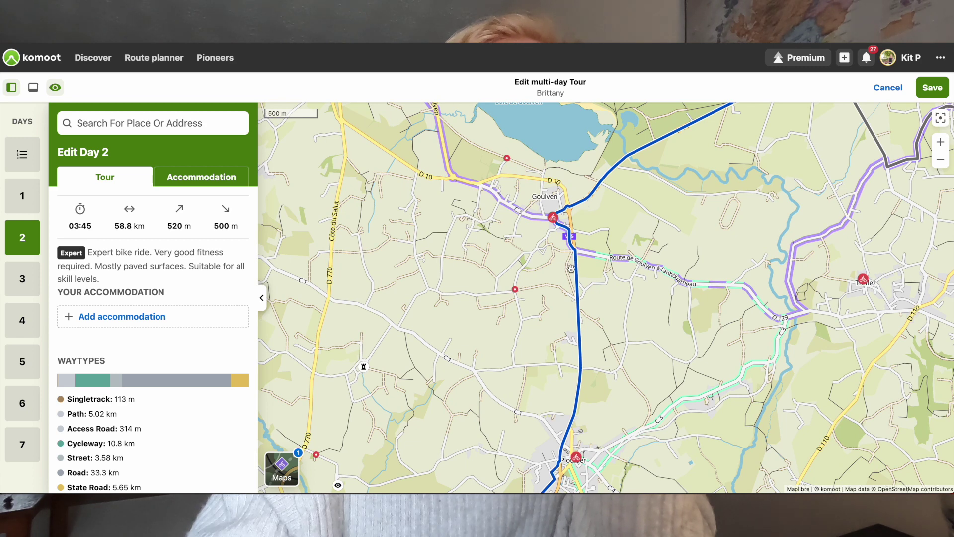
pyautogui.scroll(-2, 571, 269)
pyautogui.moveTo(601, 356); pyautogui.dragTo(598, 300)
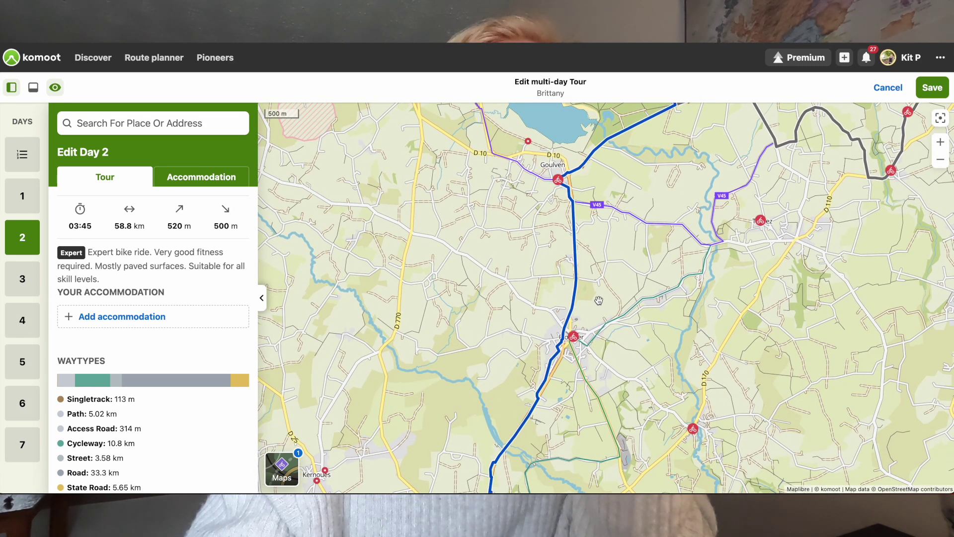
pyautogui.moveTo(710, 247); pyautogui.dragTo(709, 247)
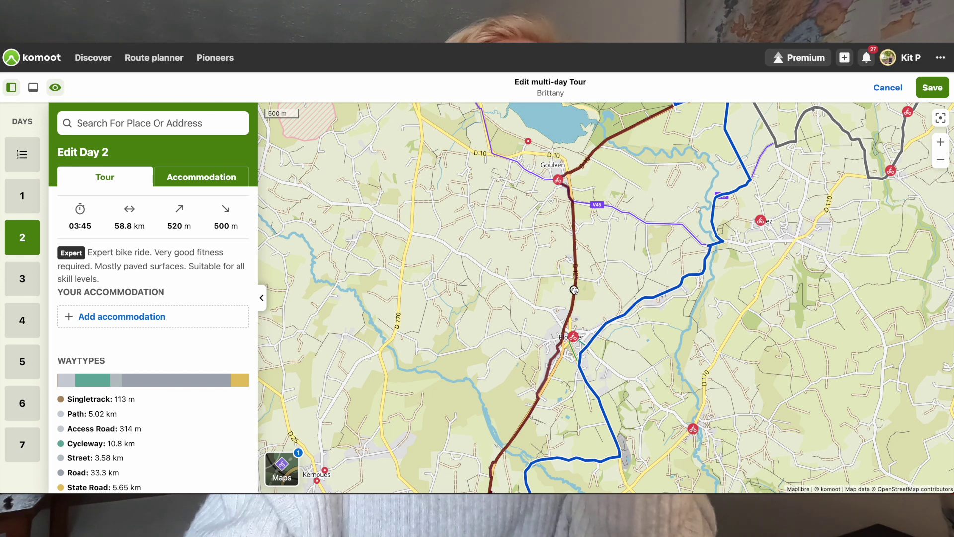
pyautogui.moveTo(574, 290); pyautogui.dragTo(575, 283)
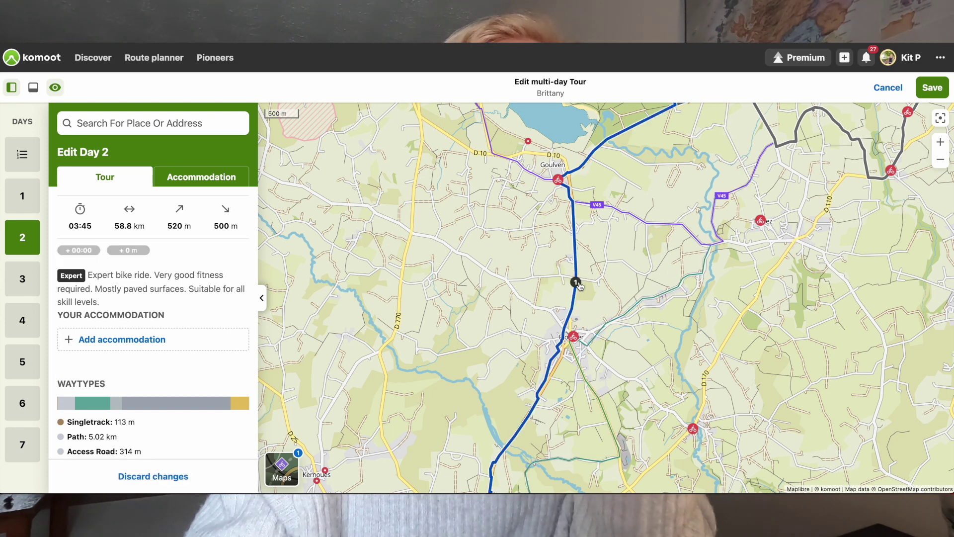
# Step: Reroute Day 2 onto the cycle route north-east of Lesneven with an added waypoint, and check the route through Lesneven
pyautogui.scroll(-3, 560, 376)
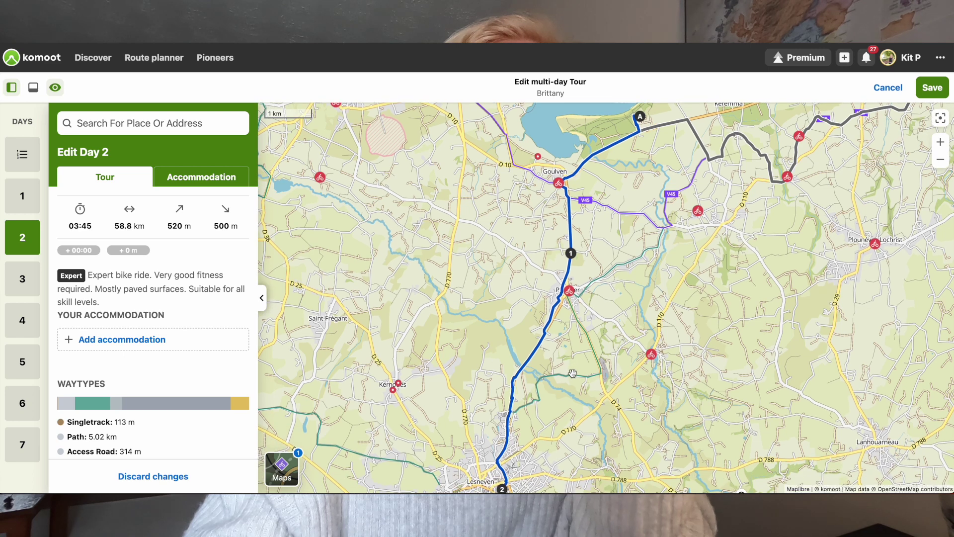
pyautogui.moveTo(593, 362); pyautogui.dragTo(598, 363)
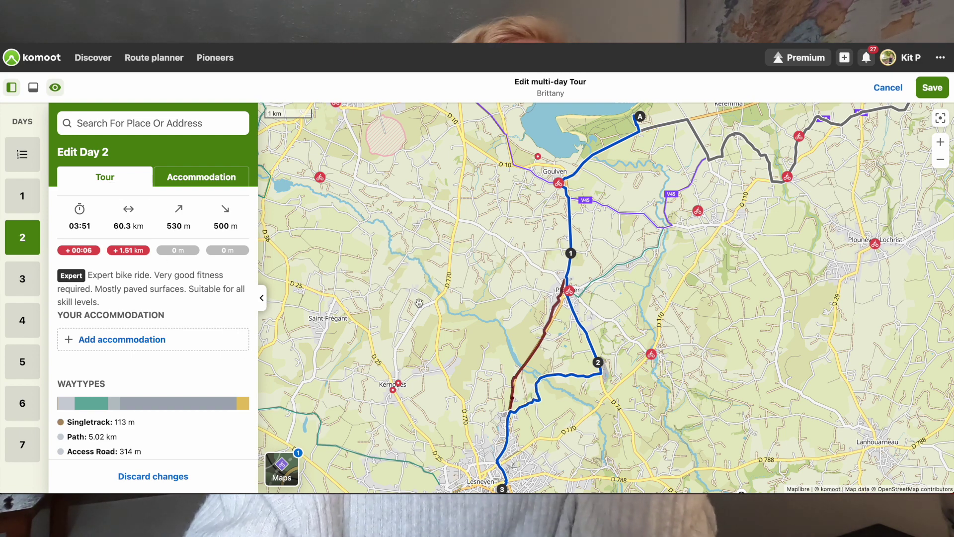
pyautogui.scroll(-3, 477, 293)
pyautogui.moveTo(477, 293); pyautogui.dragTo(469, 228)
pyautogui.scroll(3, 502, 297)
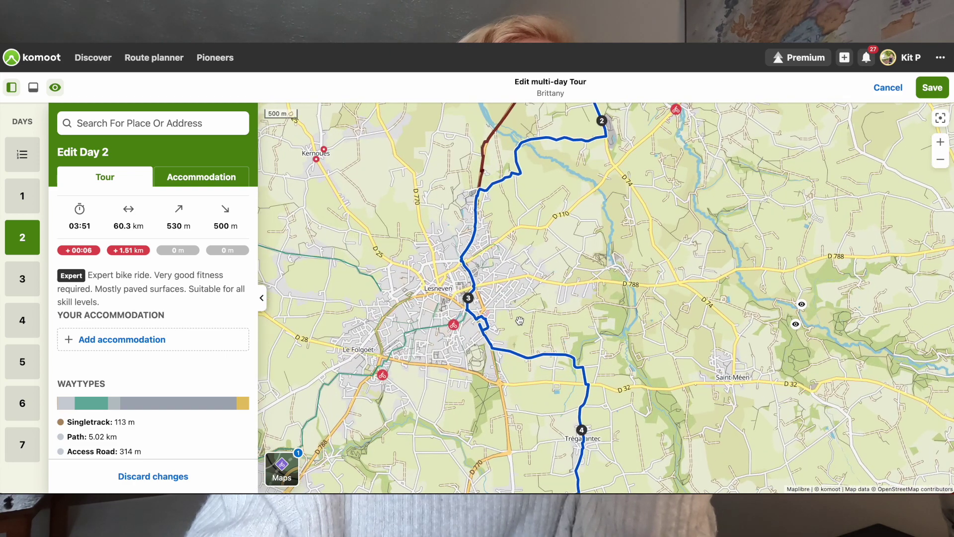
# Step: Review Day 2's route from Lesneven through Landerneau to its end near Loperhet, and inspect waypoint 9 at Le Relecq-Kerhuon
pyautogui.scroll(-3, 520, 321)
pyautogui.moveTo(520, 321); pyautogui.dragTo(547, 208)
pyautogui.scroll(-3, 547, 208)
pyautogui.moveTo(631, 447); pyautogui.dragTo(631, 326)
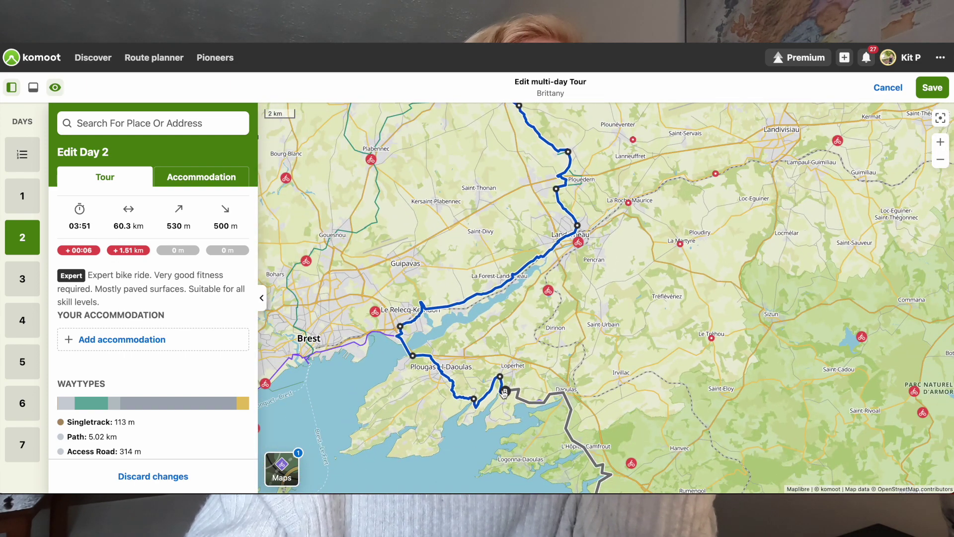
pyautogui.scroll(3, 497, 291)
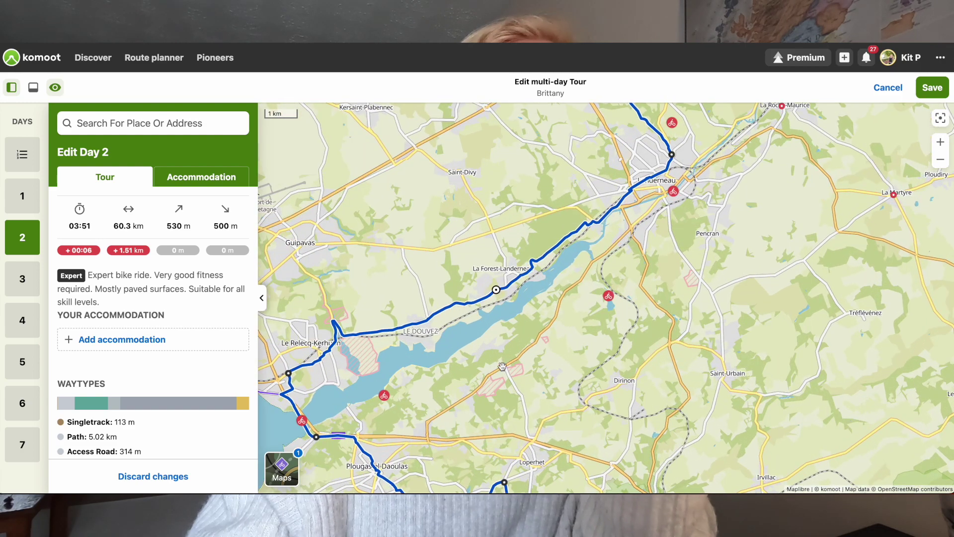
pyautogui.moveTo(496, 288); pyautogui.dragTo(494, 179)
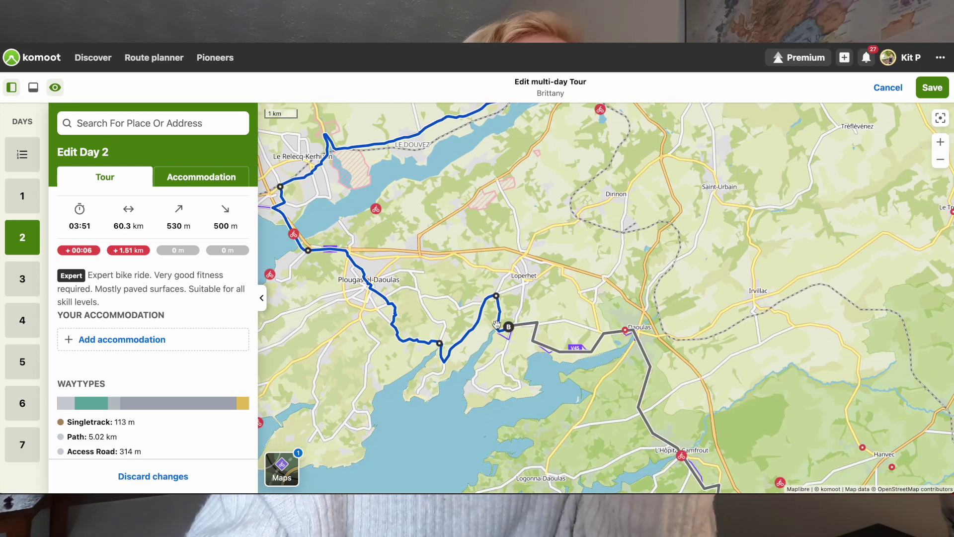
pyautogui.scroll(-5, 494, 336)
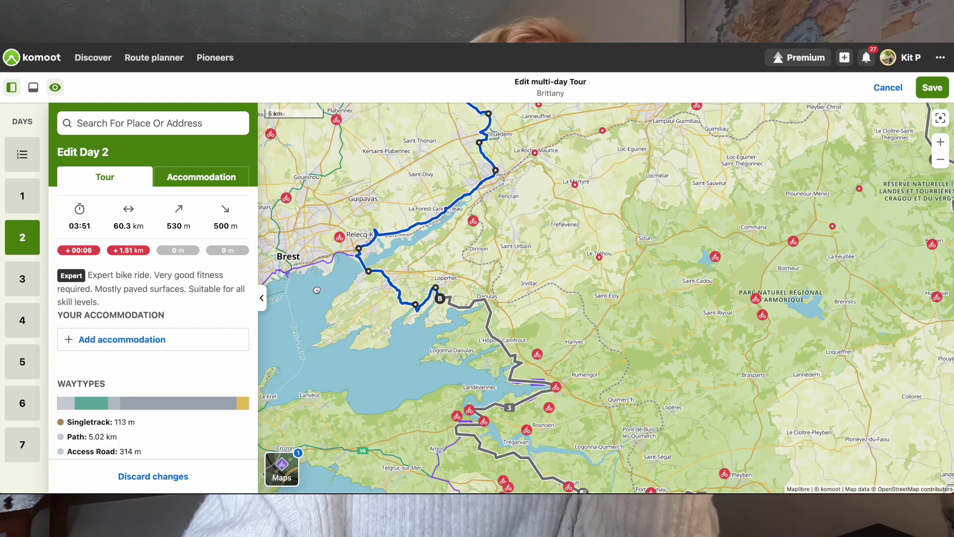
pyautogui.moveTo(316, 289); pyautogui.dragTo(416, 310)
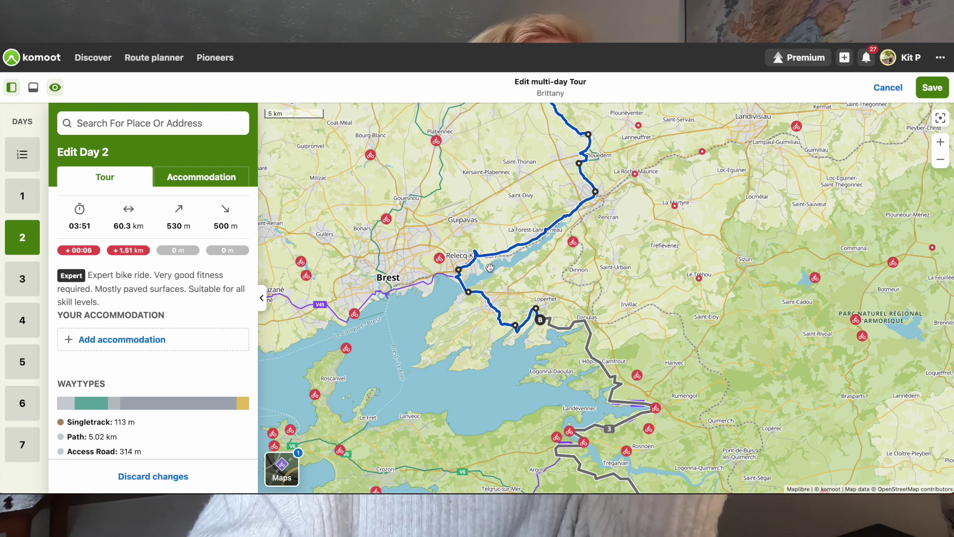
pyautogui.click(455, 276)
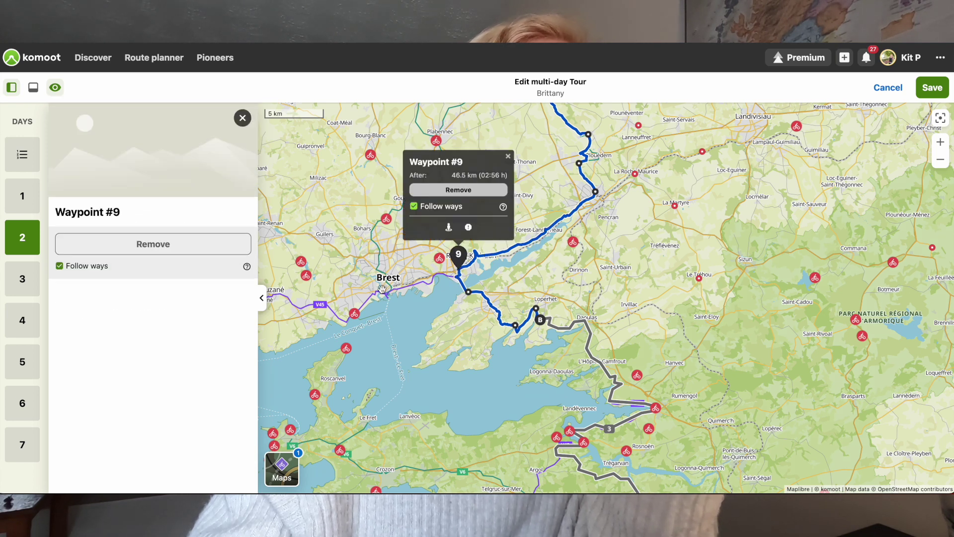
pyautogui.click(508, 157)
# Step: Set Day 2's new end point on the street just south of the route near Kerbonne in La Forest-Landerneau
pyautogui.scroll(5, 397, 295)
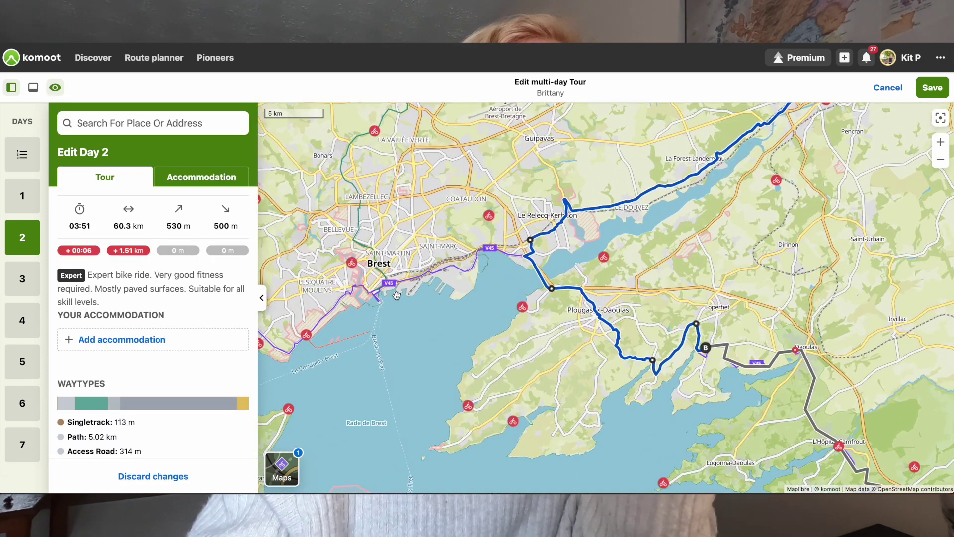
pyautogui.moveTo(520, 272); pyautogui.dragTo(386, 316)
pyautogui.scroll(2, 562, 265)
pyautogui.moveTo(563, 265); pyautogui.dragTo(489, 425)
pyautogui.scroll(2, 653, 232)
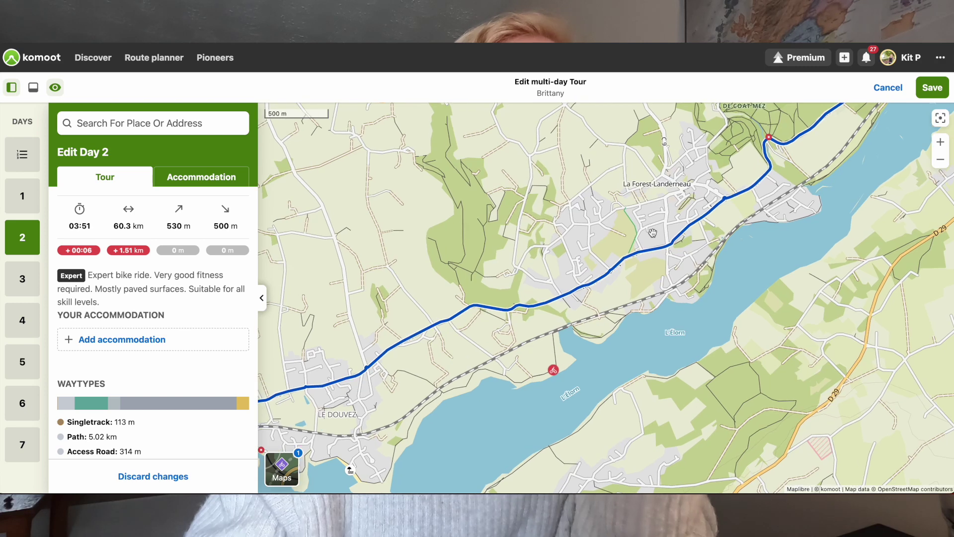
pyautogui.scroll(3, 627, 321)
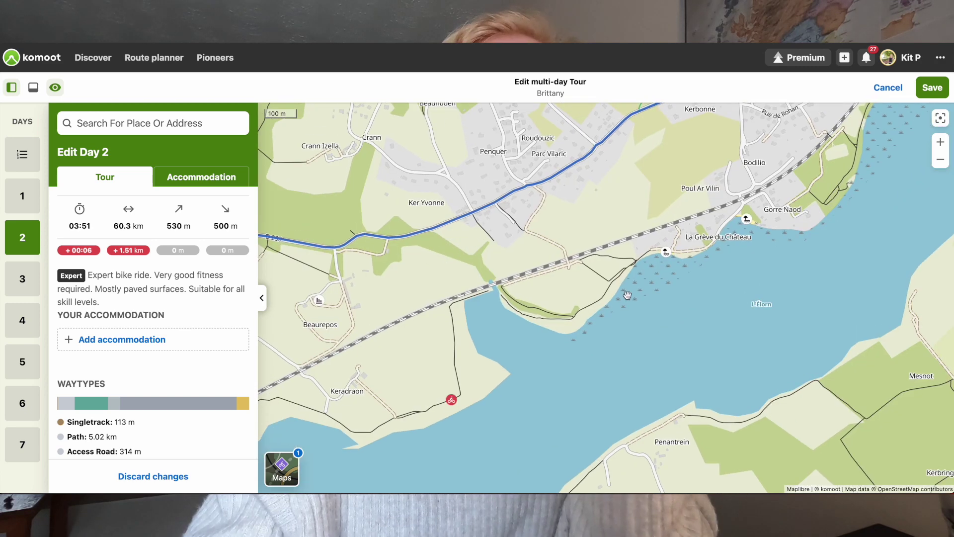
pyautogui.moveTo(582, 211); pyautogui.dragTo(614, 332)
pyautogui.click(782, 209)
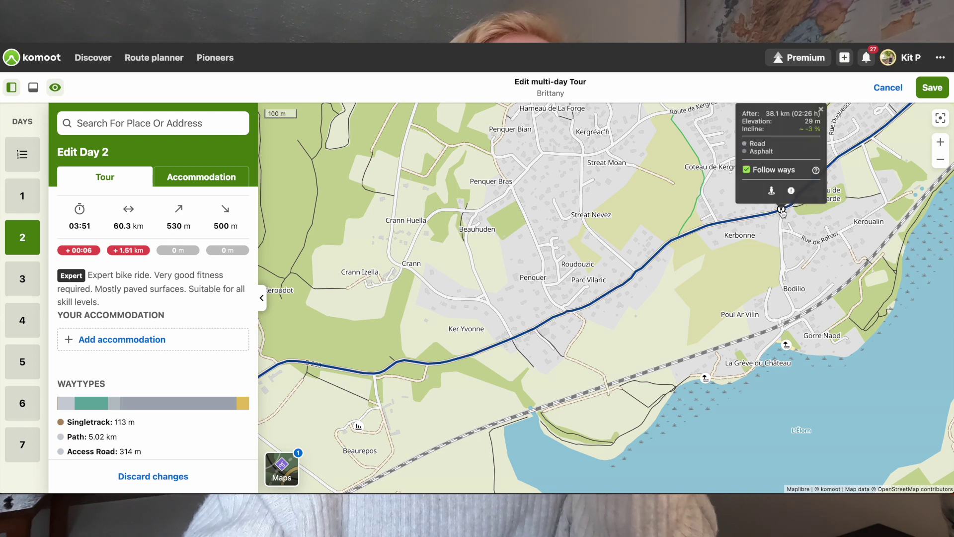
pyautogui.click(779, 233)
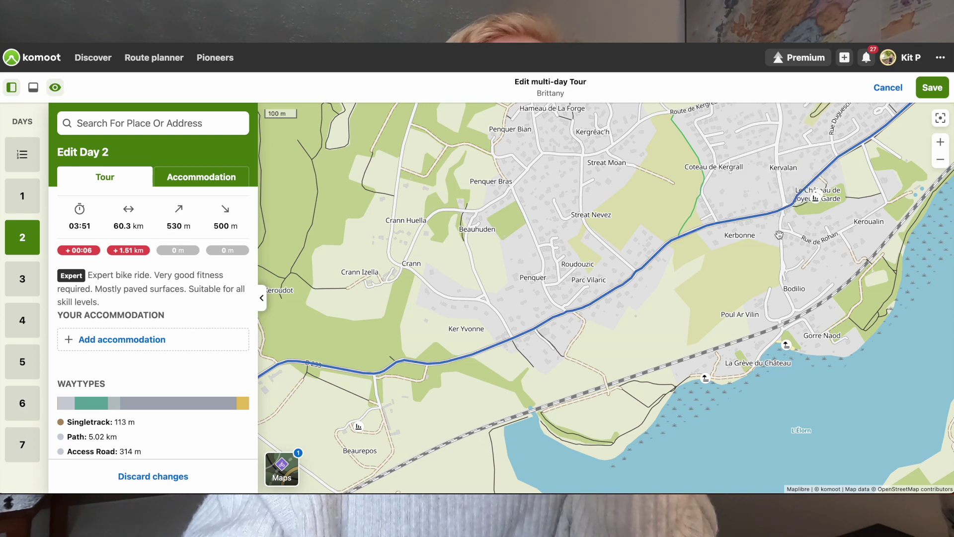
pyautogui.click(779, 162)
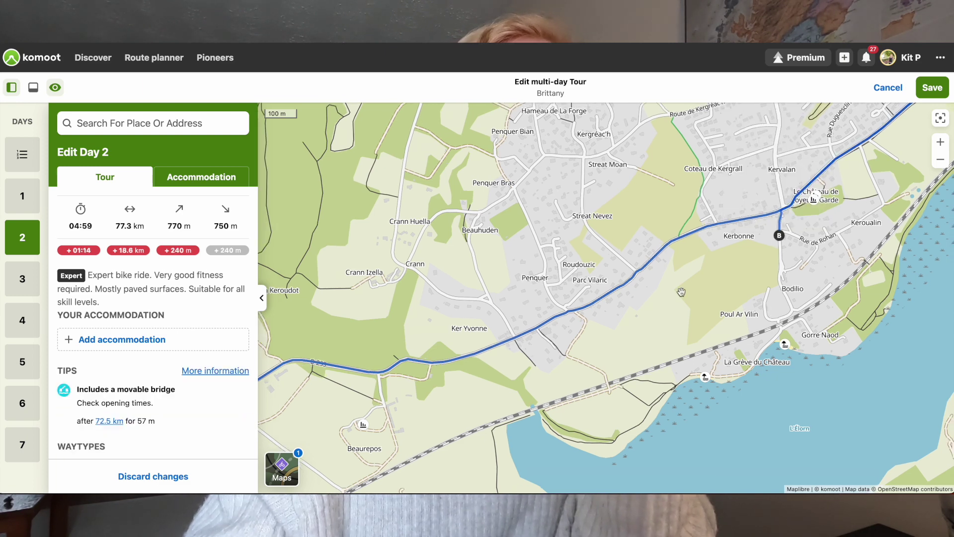
# Step: Remove the leftover Day 2 waypoints at Le Relecq-Kerhuon and at the coast north-west of Plougastel-Daoulas
pyautogui.scroll(-5, 682, 291)
pyautogui.scroll(3, 569, 406)
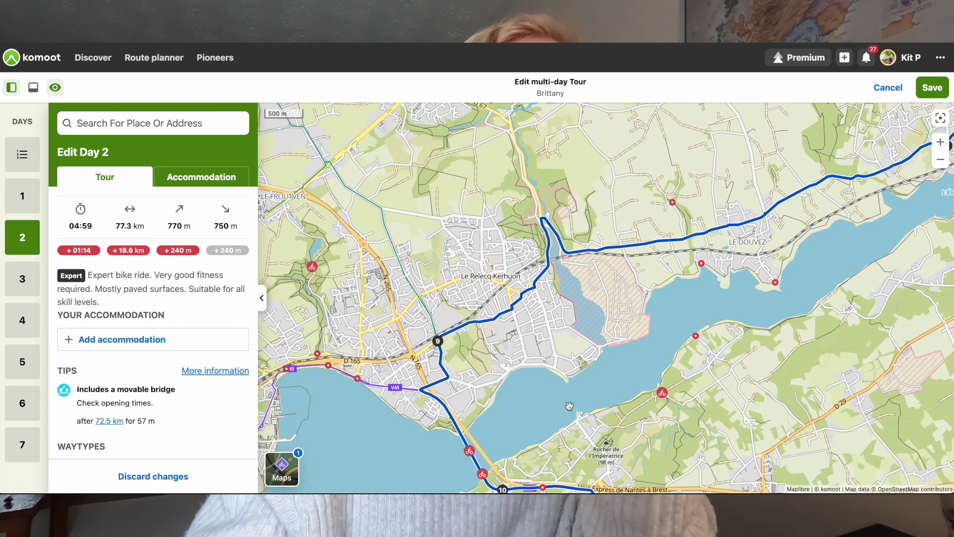
pyautogui.click(439, 341)
pyautogui.click(451, 258)
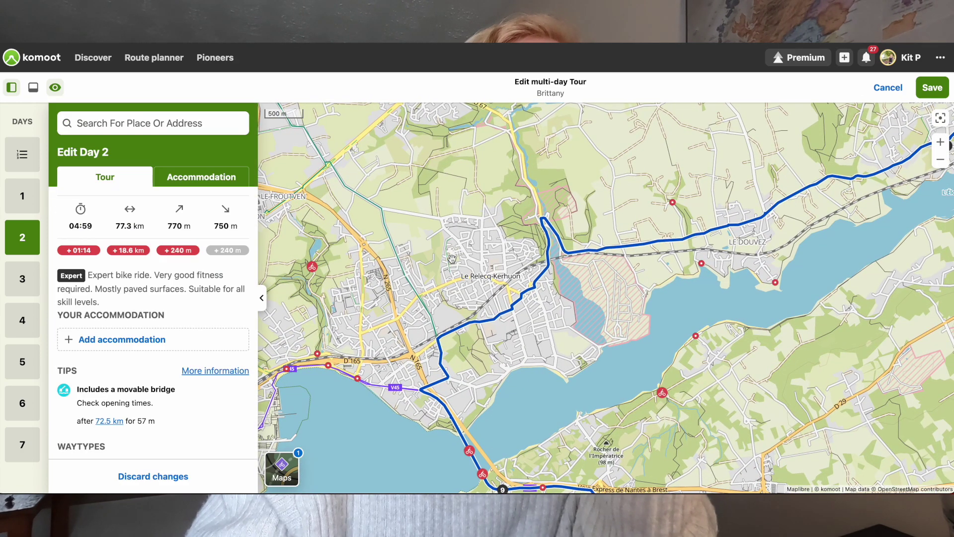
pyautogui.moveTo(506, 404); pyautogui.dragTo(460, 254)
pyautogui.click(456, 325)
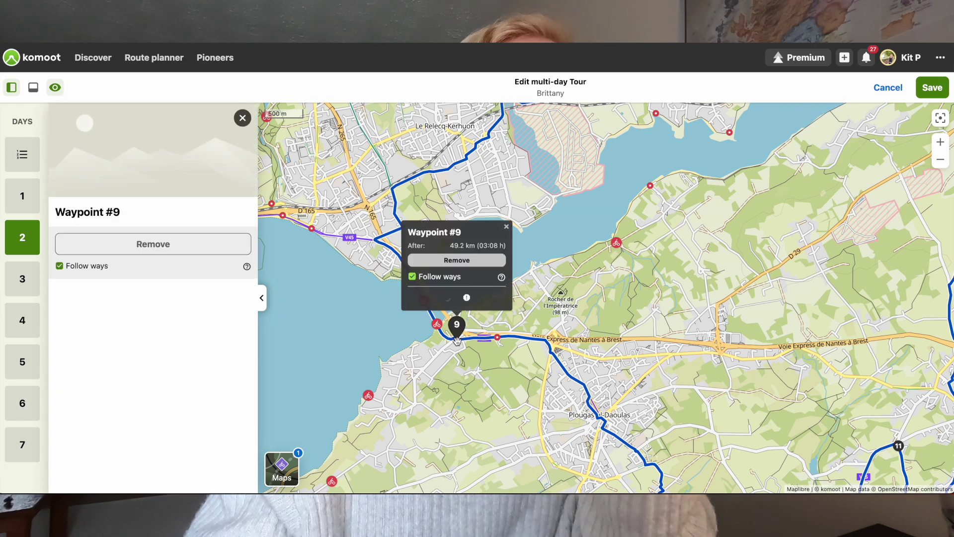
pyautogui.click(479, 261)
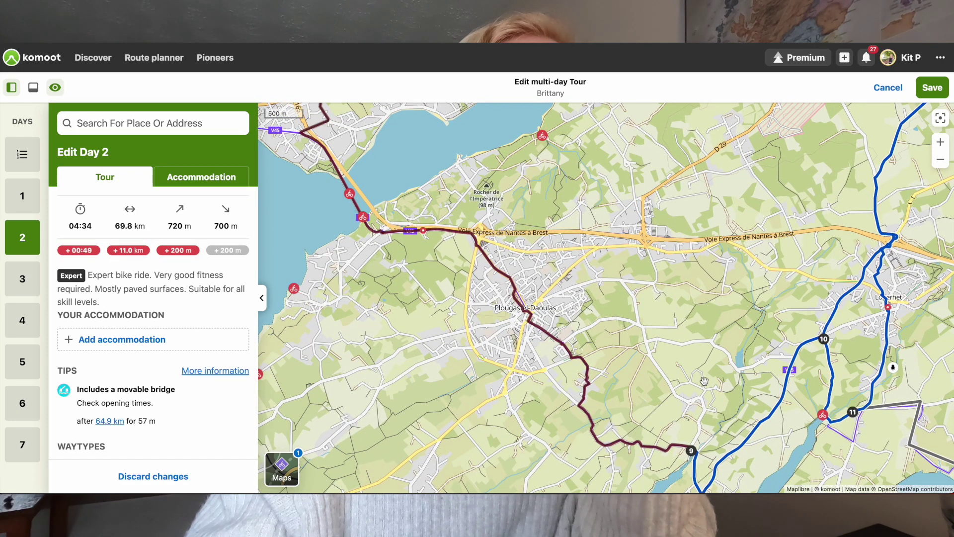
# Step: Remove the remaining leftover Day 2 waypoints south-east of Plougastel-Daoulas, west of Loperhet and at the former end point
pyautogui.click(692, 451)
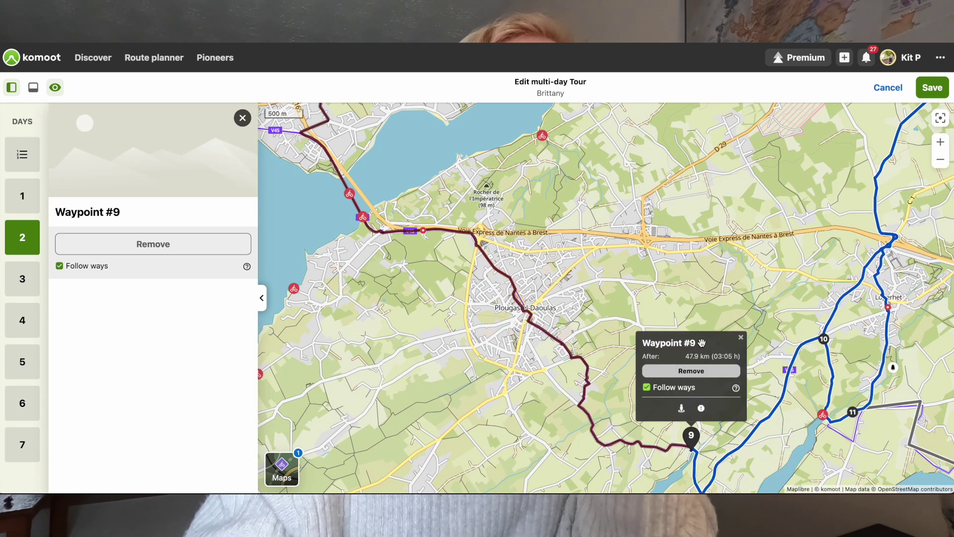
pyautogui.click(691, 370)
pyautogui.click(823, 341)
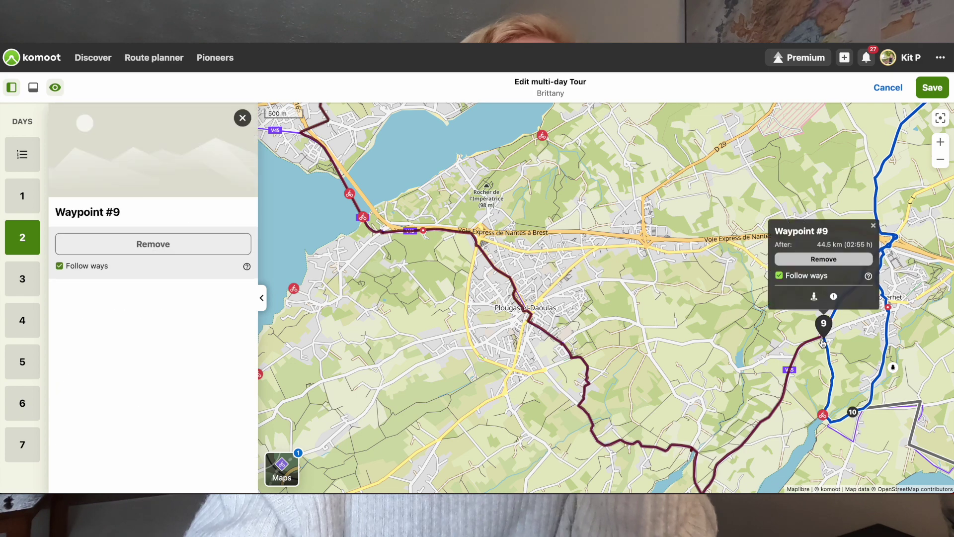
pyautogui.click(801, 269)
pyautogui.scroll(-3, 645, 245)
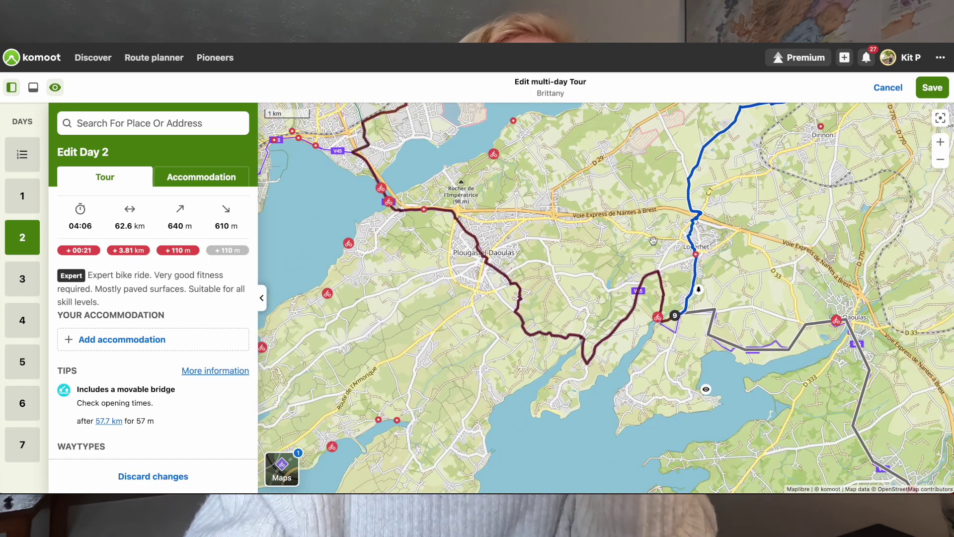
pyautogui.moveTo(645, 245); pyautogui.dragTo(633, 341)
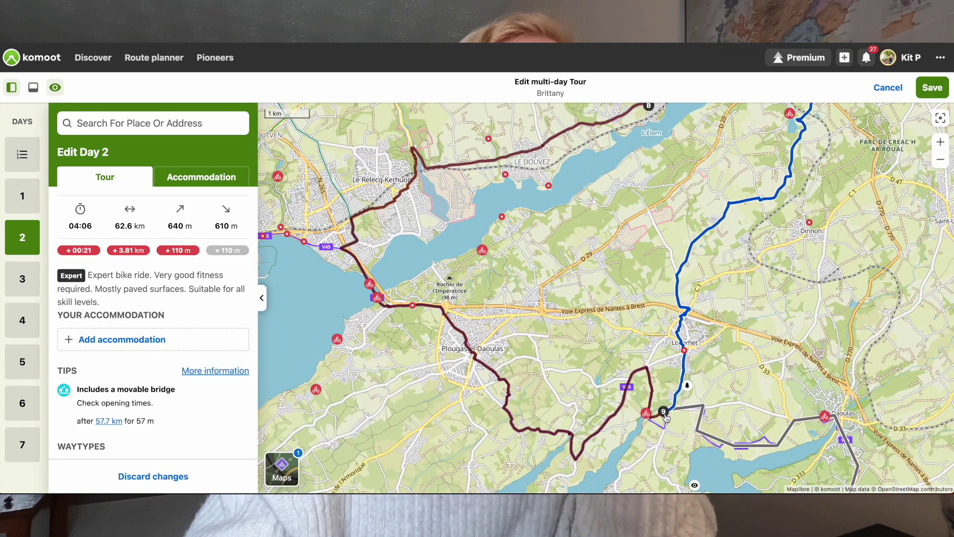
pyautogui.click(665, 415)
pyautogui.click(660, 329)
# Step: Review the shortened Day 2 route and the signed cycle routes around Brest, and open Day 4
pyautogui.moveTo(498, 316); pyautogui.dragTo(506, 425)
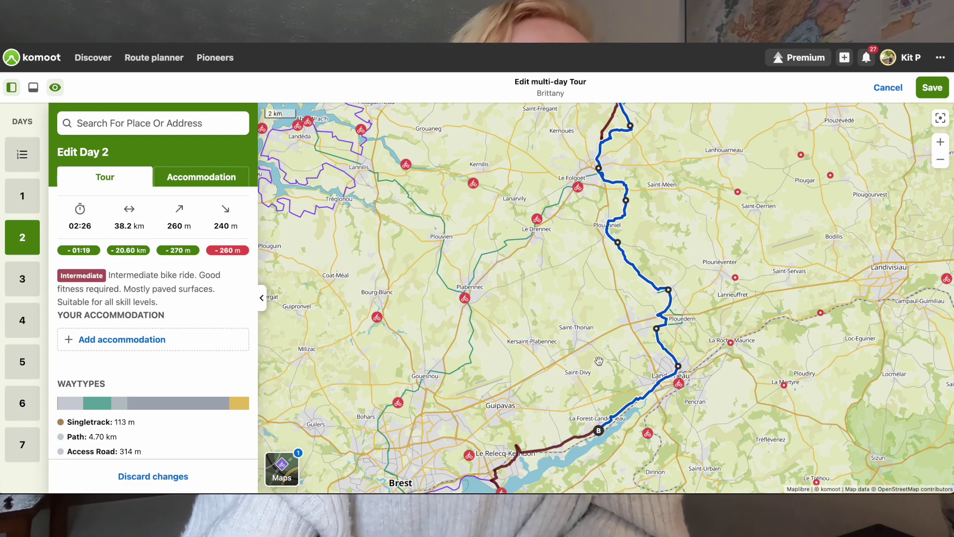
pyautogui.moveTo(578, 353); pyautogui.dragTo(570, 228)
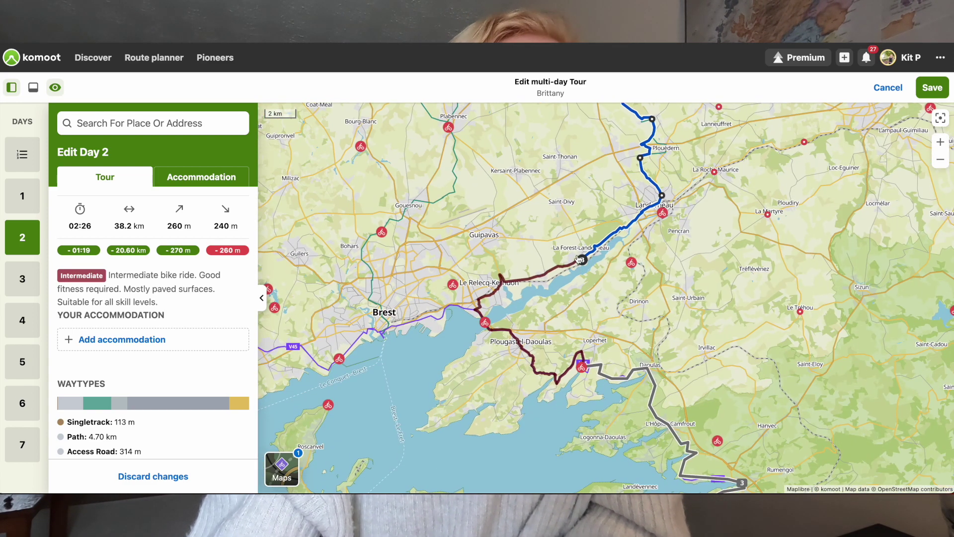
pyautogui.scroll(3, 572, 273)
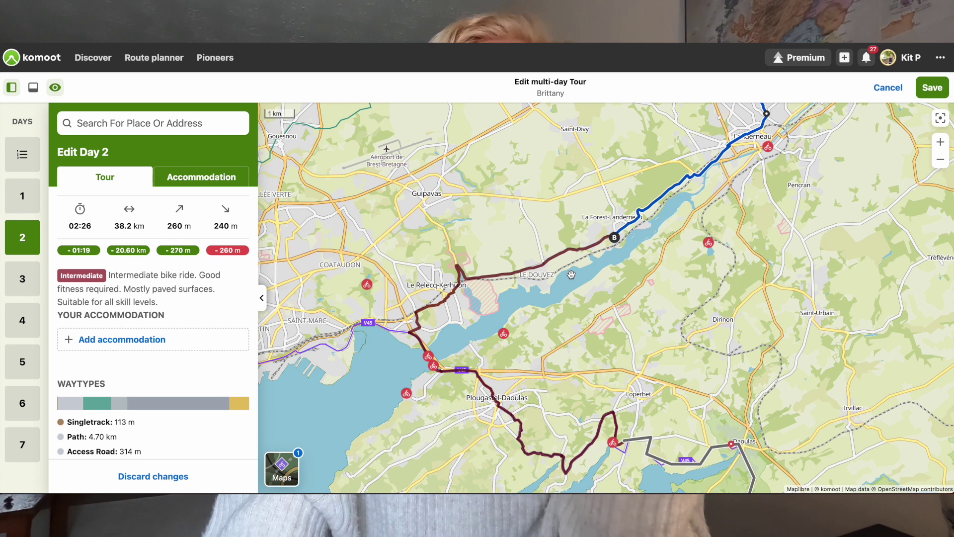
pyautogui.moveTo(551, 294); pyautogui.dragTo(685, 255)
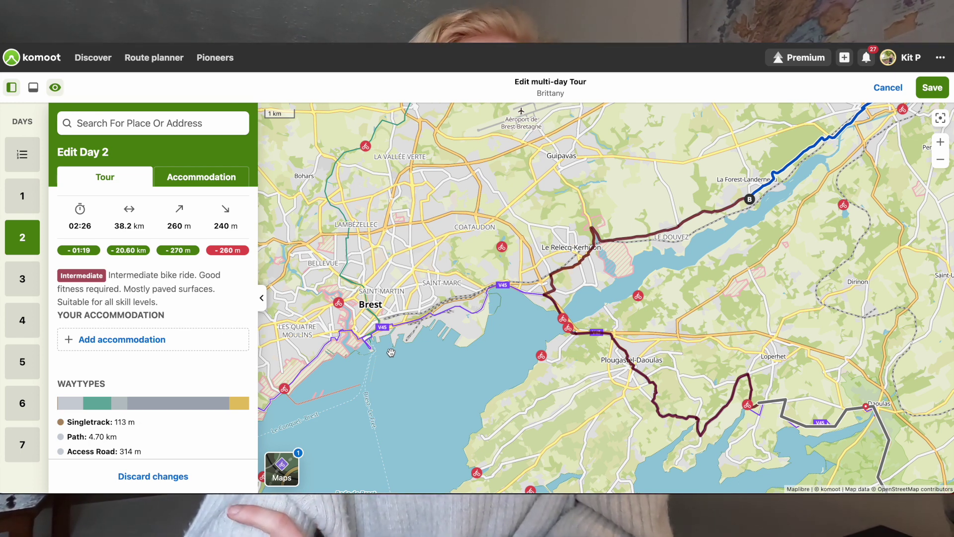
pyautogui.moveTo(779, 244); pyautogui.dragTo(614, 258)
pyautogui.click(23, 320)
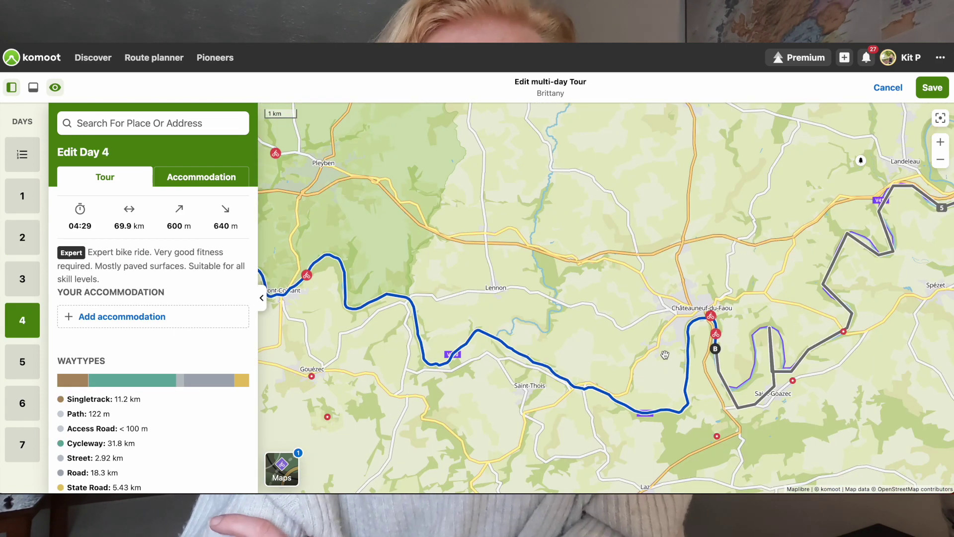